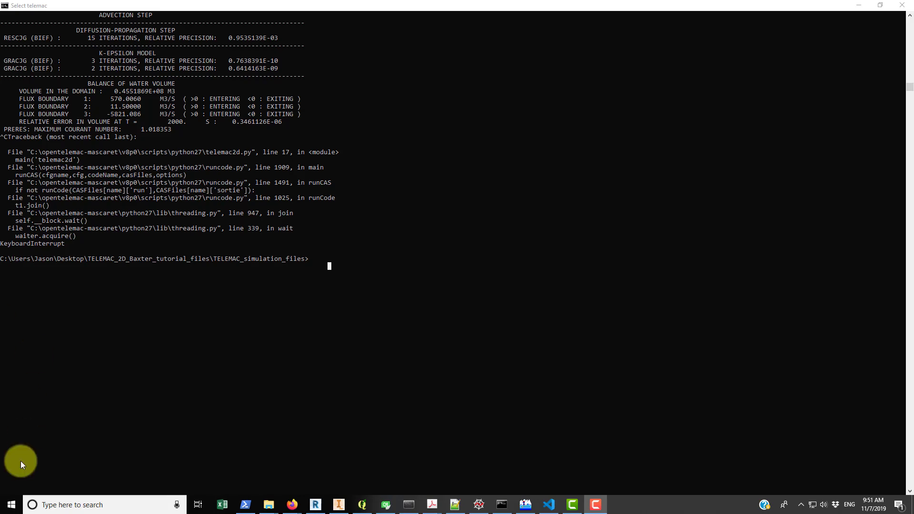
Shrink and reposition the console, then run telemac2d.py without arguments to show its usage error
click(880, 5)
drag(519, 155, 547, 165)
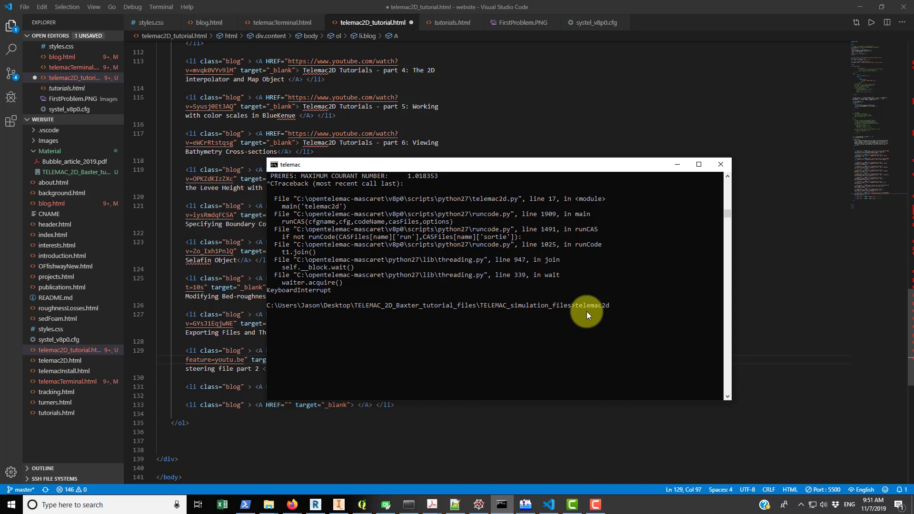
text(.py)
key(Return)
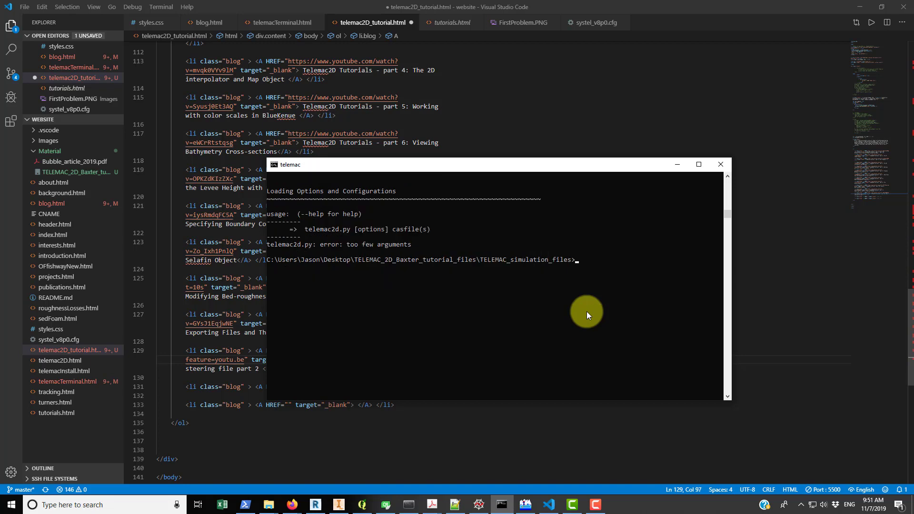
scroll(582, 322, up, 2)
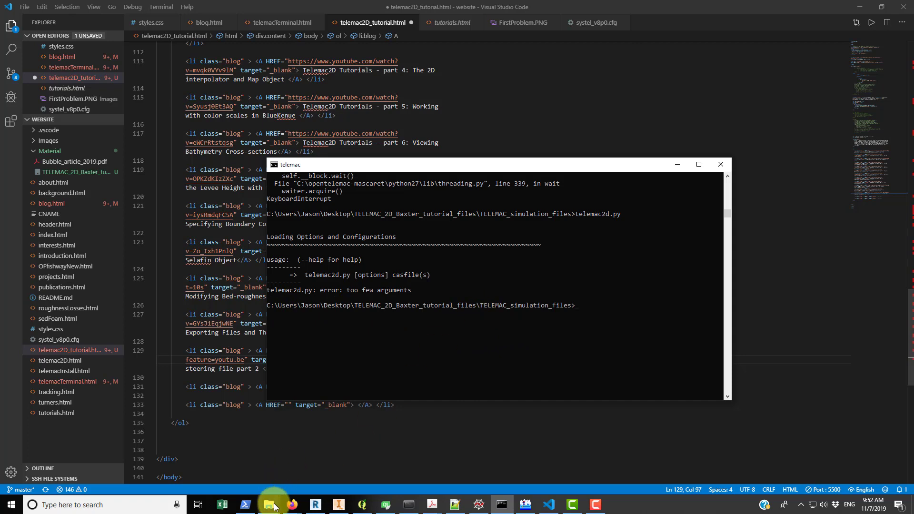
Browse Desktop > TELEMAC_2D_Baxter_tutorial_files > TELEMAC_simulation_files and select baxter_steady_state_modified.cas
mouse_move(269, 504)
click(251, 479)
drag(698, 213, 563, 162)
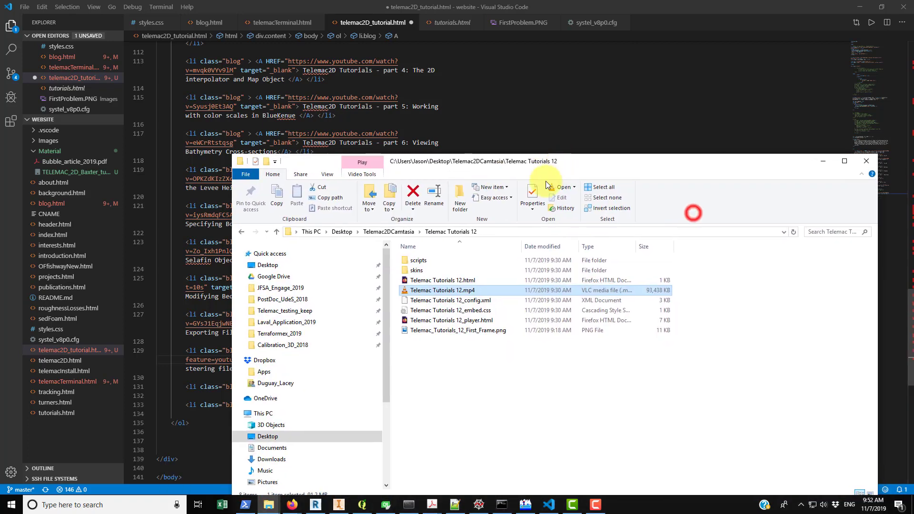
click(270, 265)
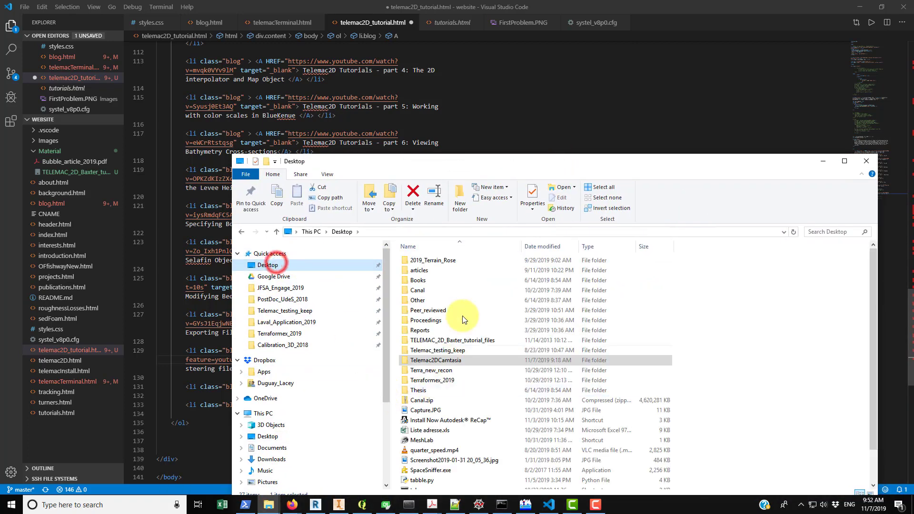
double_click(453, 340)
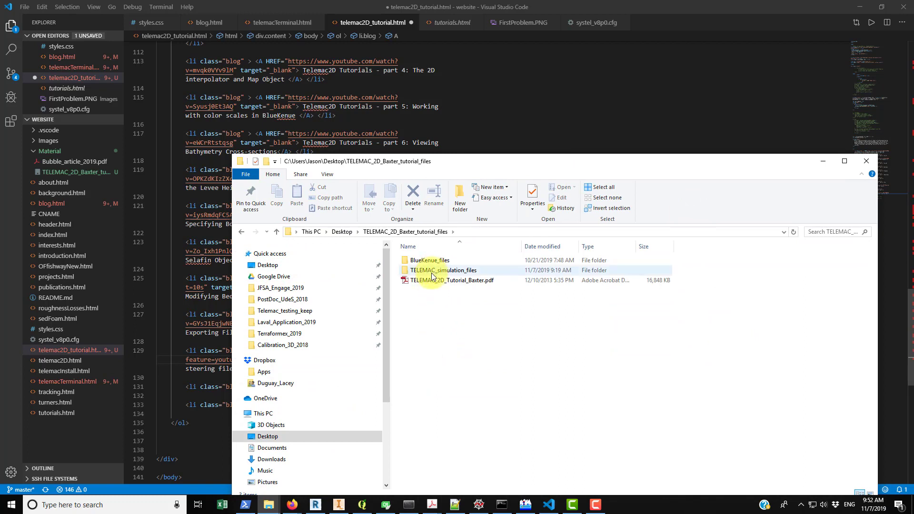
double_click(433, 271)
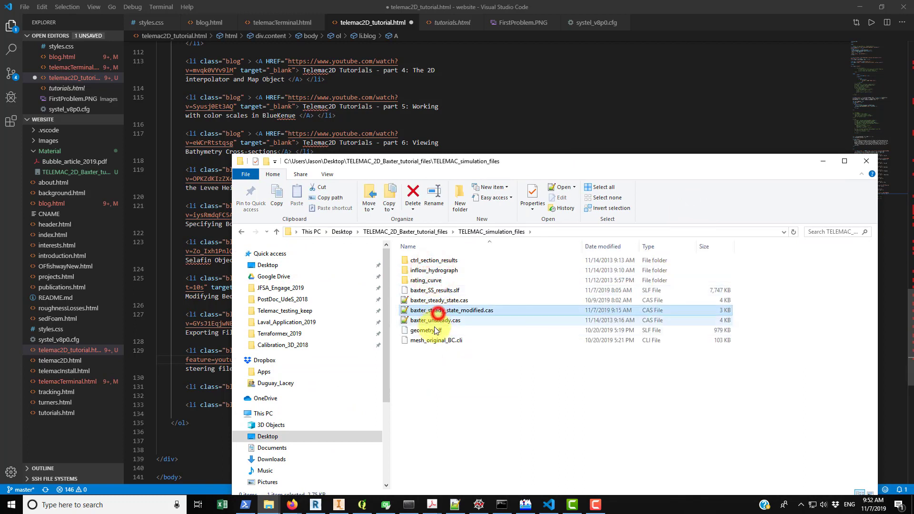
click(419, 313)
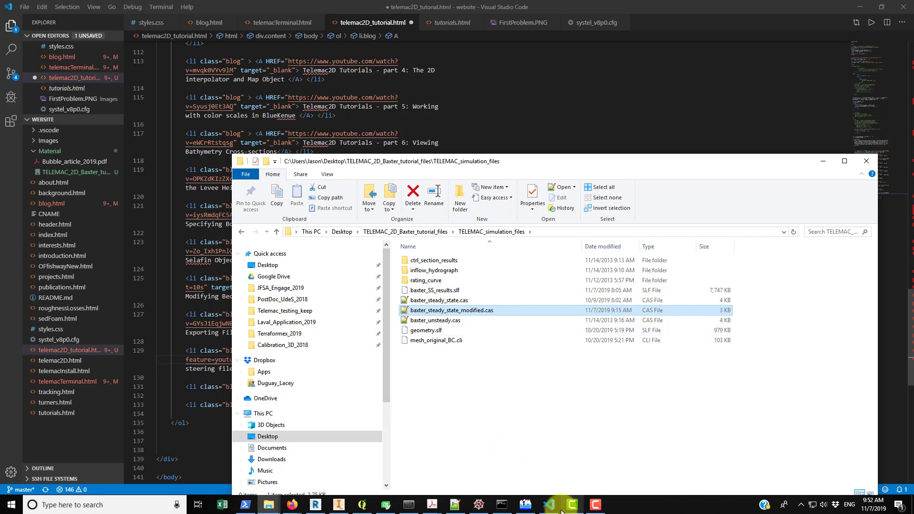
click(502, 504)
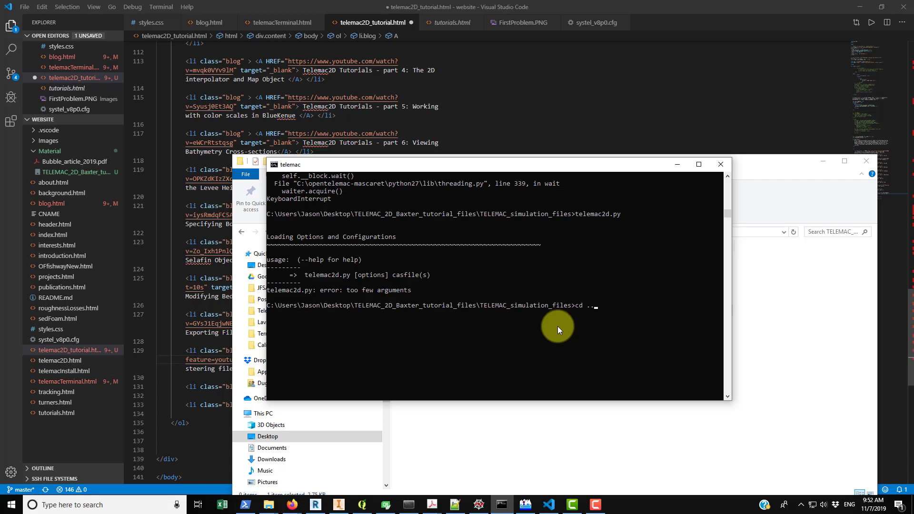
Change into the TELEMAC_simulation_files folder and list its files with dir
key(Return)
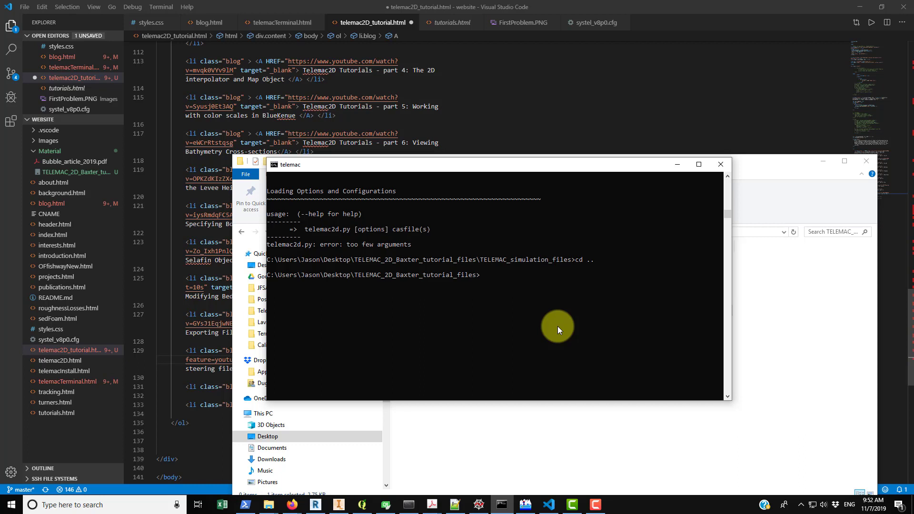
text(cd T)
key(Tab)
key(Return)
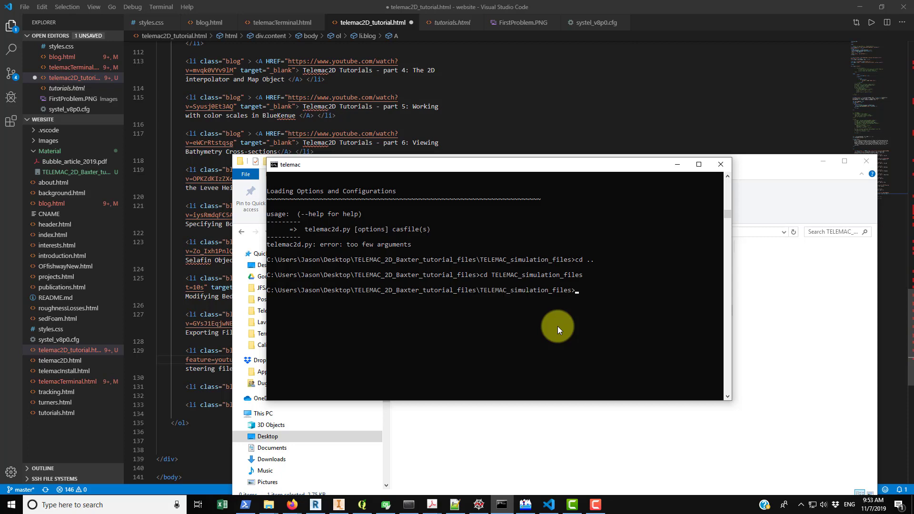
text(dir)
key(Return)
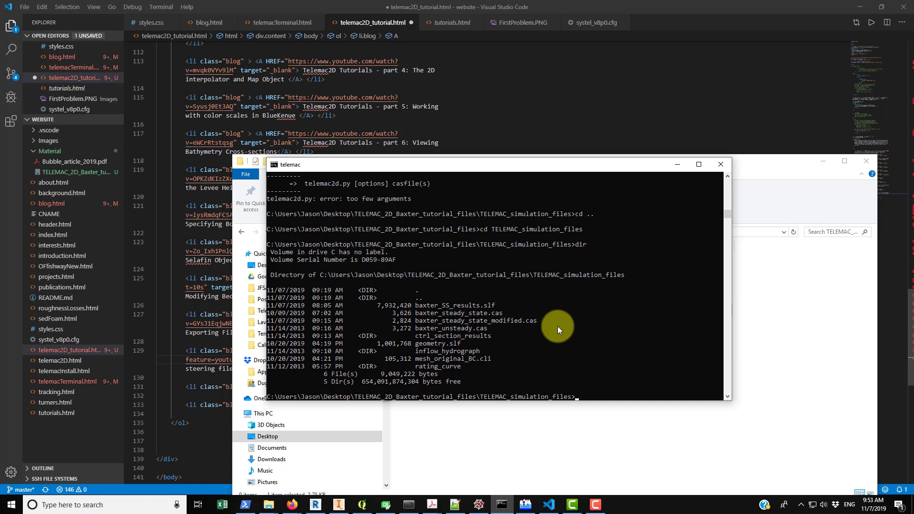
Enlarge the console window and review baxter_steady_state_modified.cas in Notepad++
drag(568, 165, 562, 129)
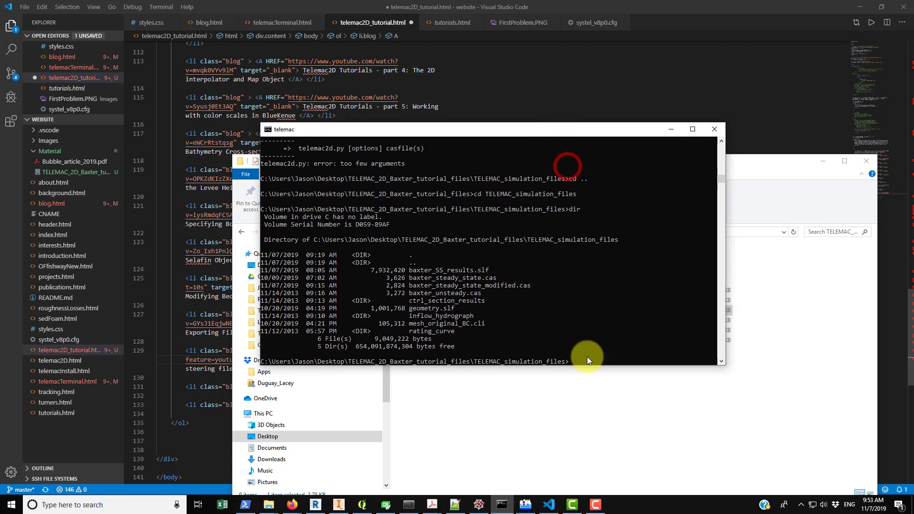
drag(588, 366, 587, 418)
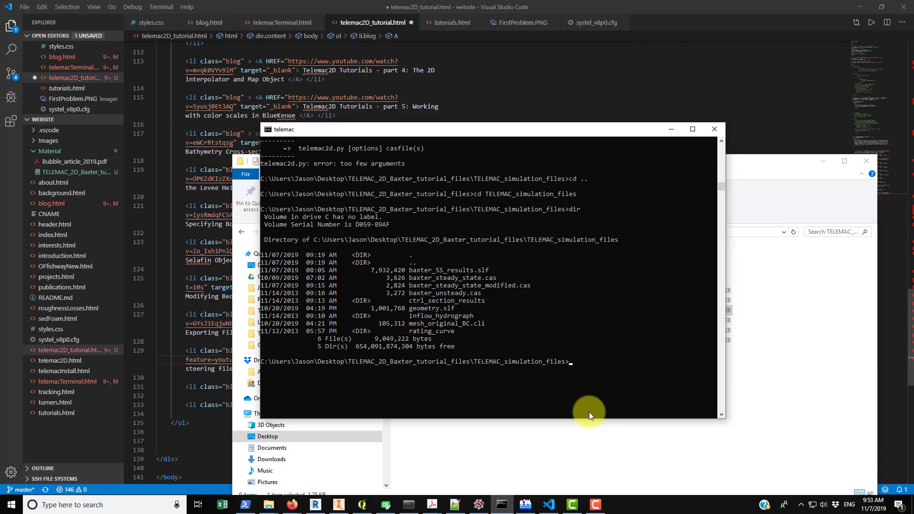
click(456, 505)
scroll(289, 221, up, 3)
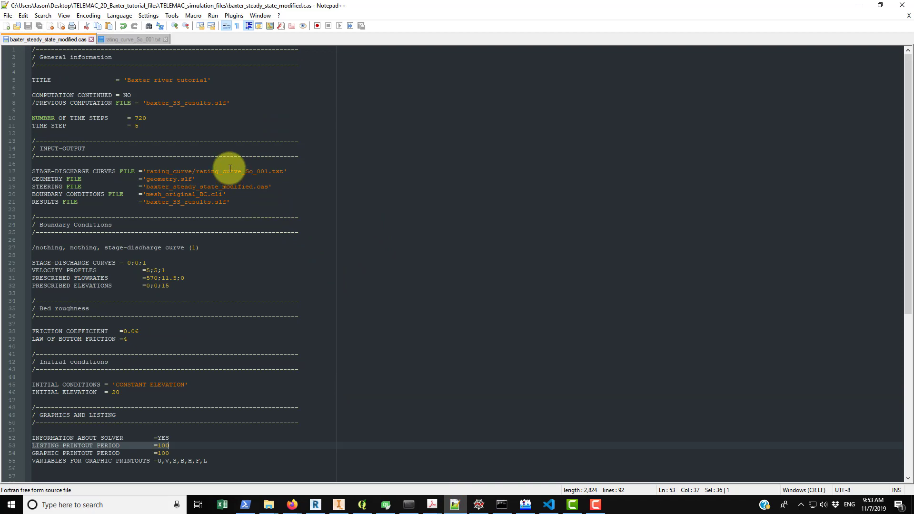
scroll(230, 168, down, 12)
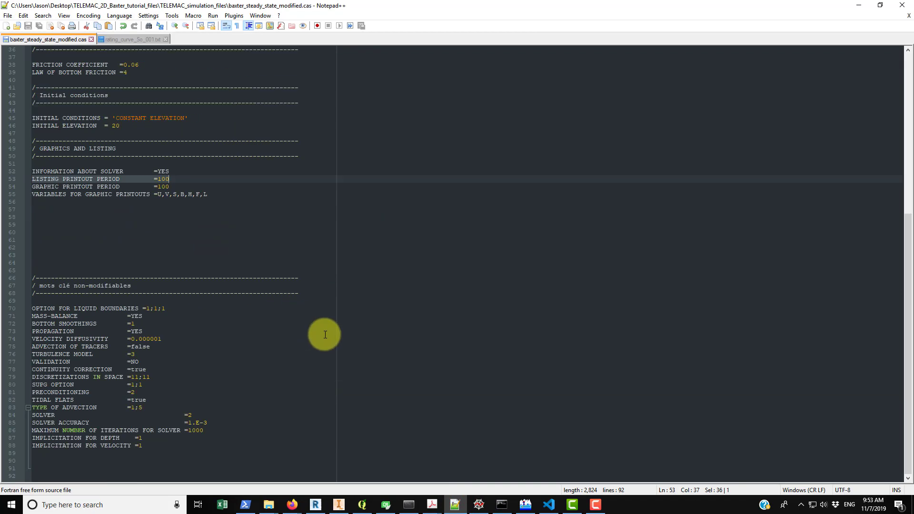
Launch 'telemac2d.py baxter_steady_state_modified.cas' at the console prompt
click(502, 505)
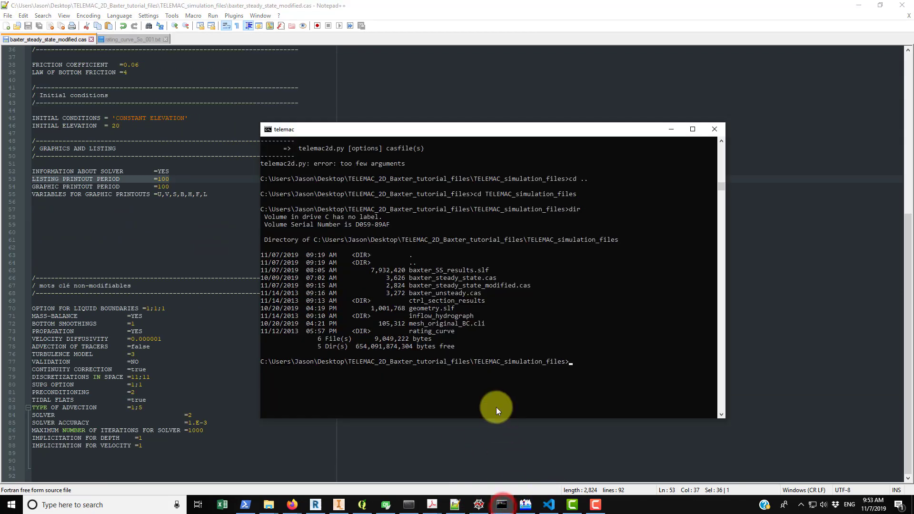
text(dir)
key(Up)
key(Up)
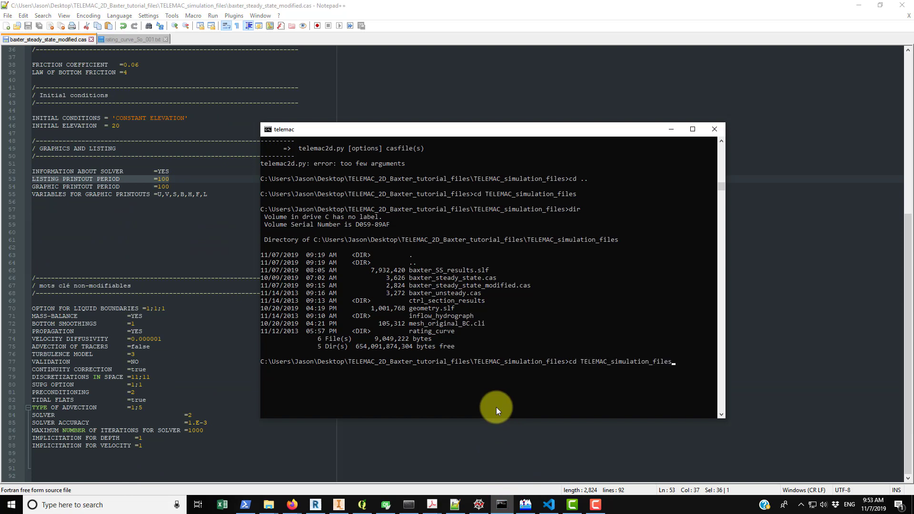
key(BackSpace)
key(BackSpace)
key(BackSpace)
key(BackSpace)
key(BackSpace)
key(BackSpace)
key(BackSpace)
key(BackSpace)
key(BackSpace)
key(BackSpace)
key(BackSpace)
key(BackSpace)
key(BackSpace)
key(BackSpace)
key(BackSpace)
key(BackSpace)
key(BackSpace)
key(BackSpace)
key(BackSpace)
key(BackSpace)
key(BackSpace)
key(BackSpace)
text(telemac2d.py baxter_steady_state)
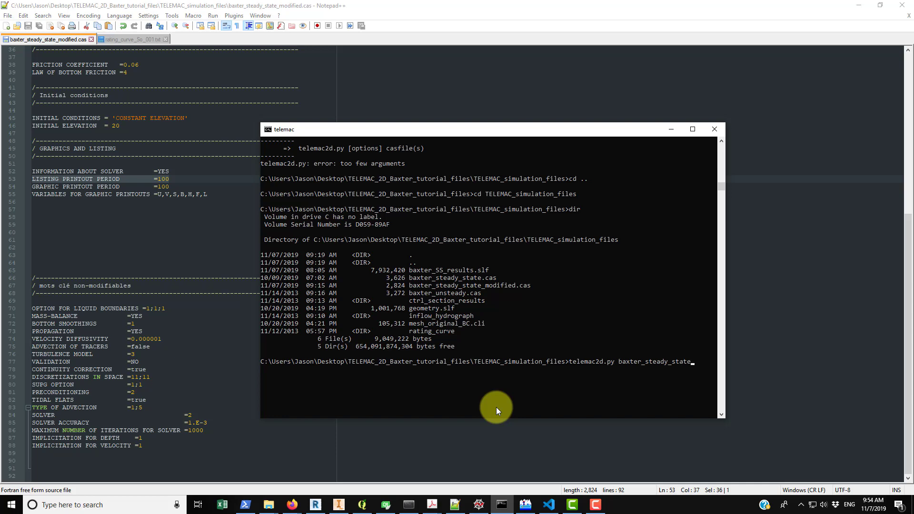
text(_modified.cas)
key(Return)
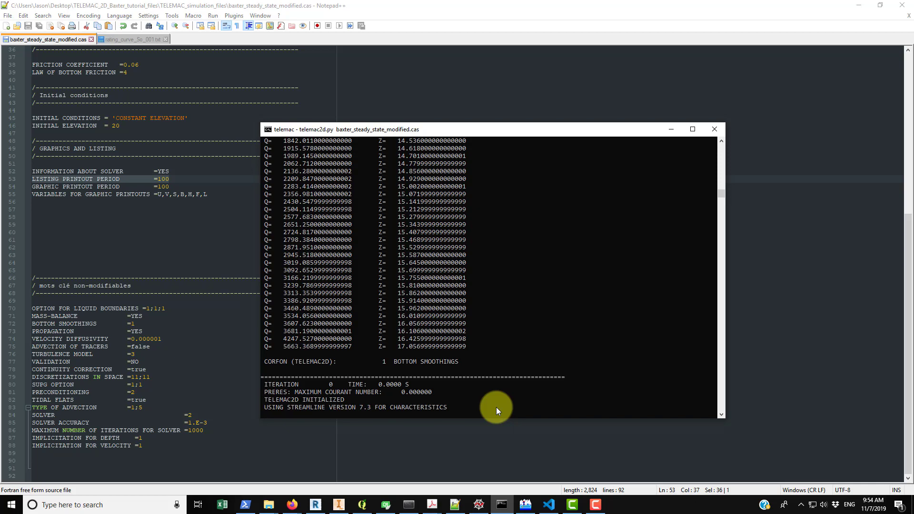
Maximize the console and scroll back through the run output around iteration 400
click(693, 130)
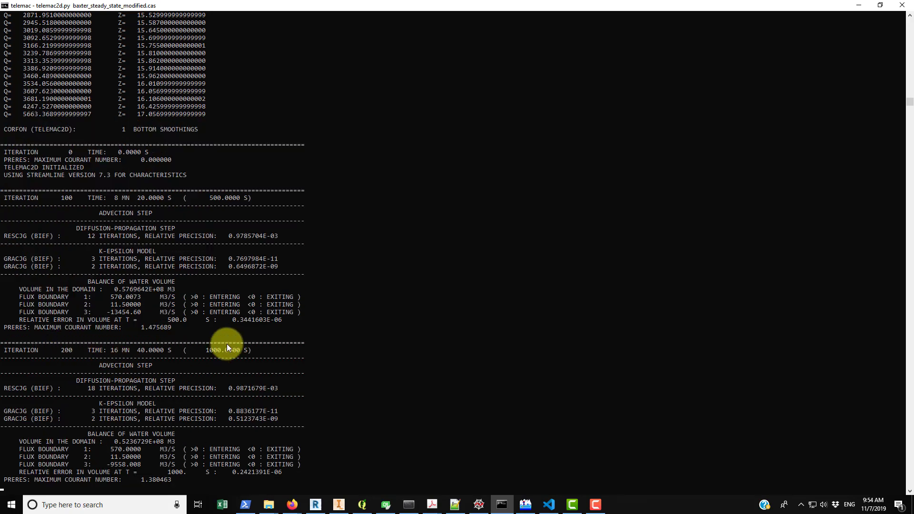
scroll(228, 343, up, 20)
scroll(228, 344, up, 20)
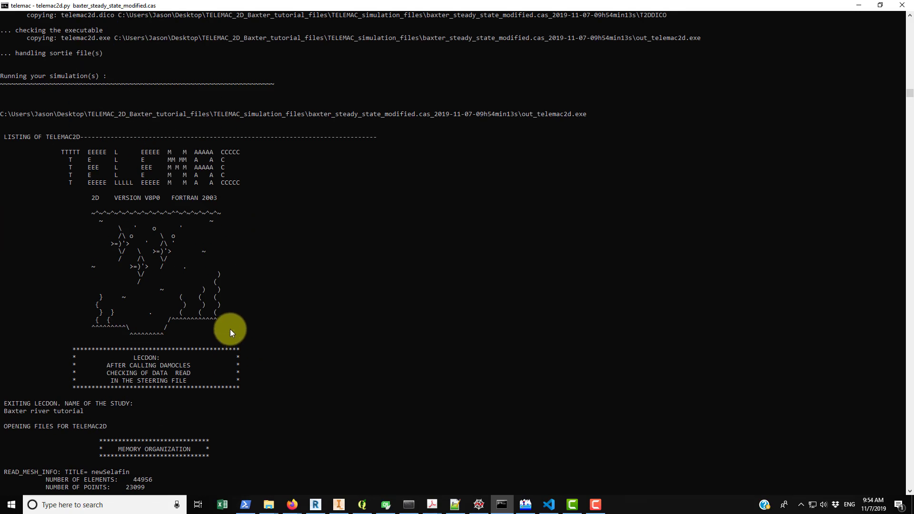
scroll(350, 216, up, 5)
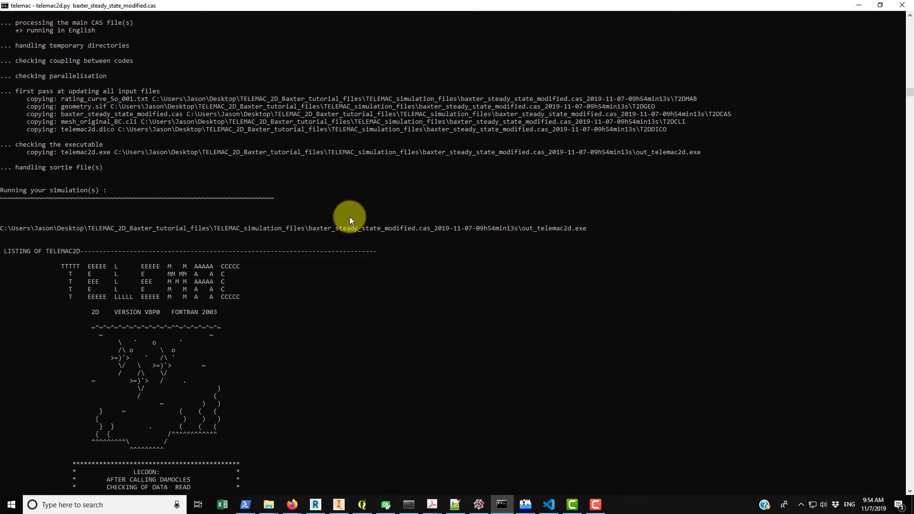
scroll(381, 264, up, 3)
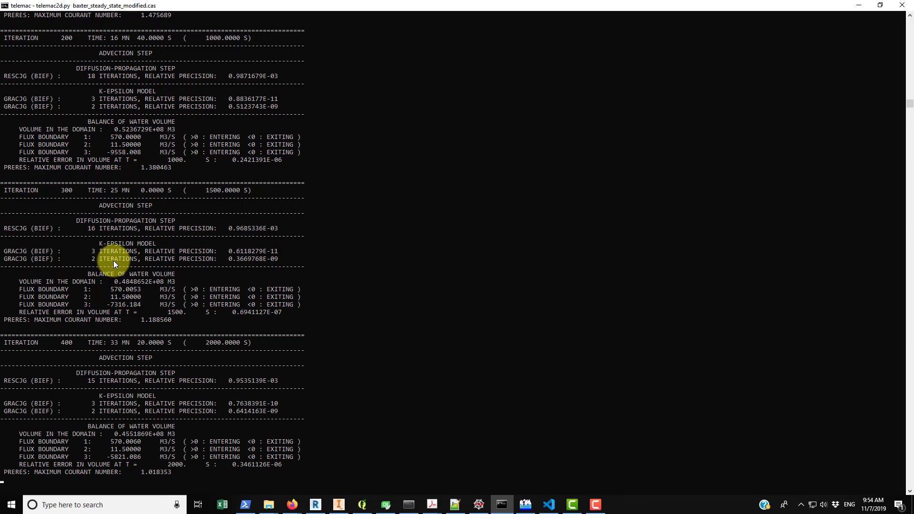
Halt the output with Ctrl+C, scroll up and highlight the telemac2d.py run command line
key(ctrl+c)
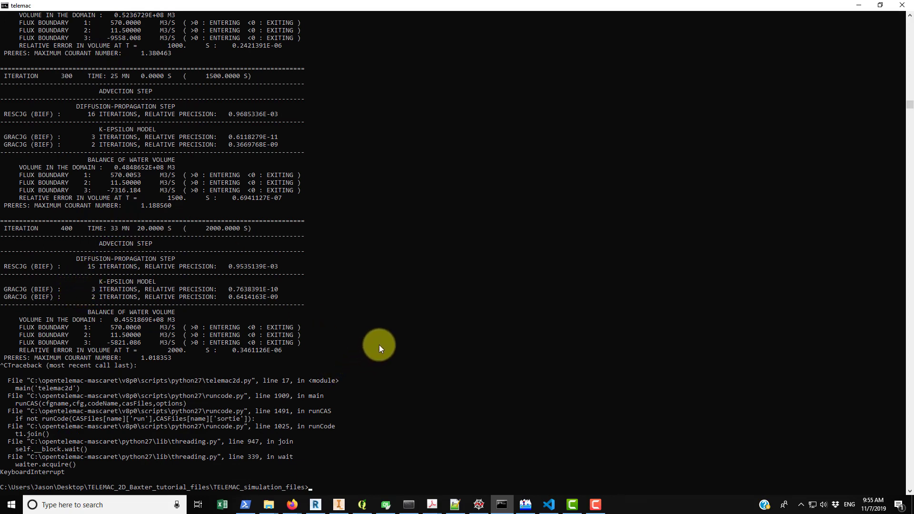
scroll(384, 342, up, 20)
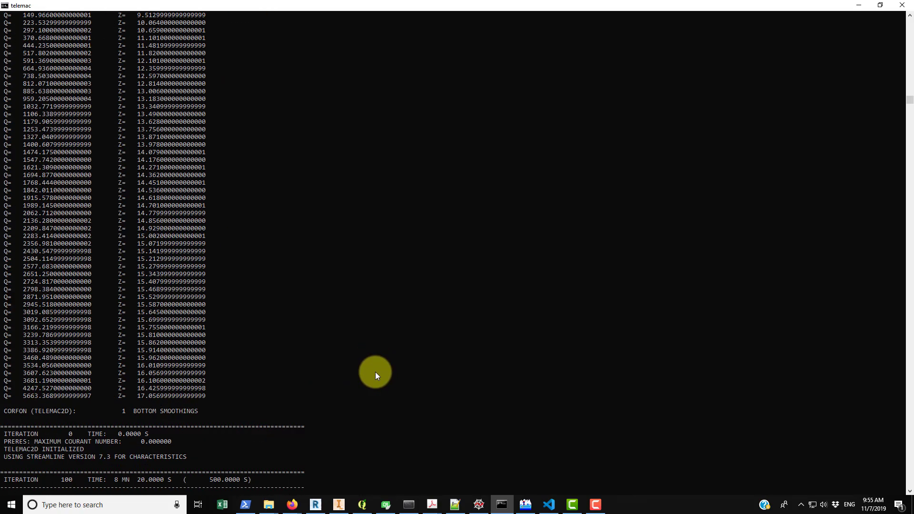
scroll(377, 375, up, 20)
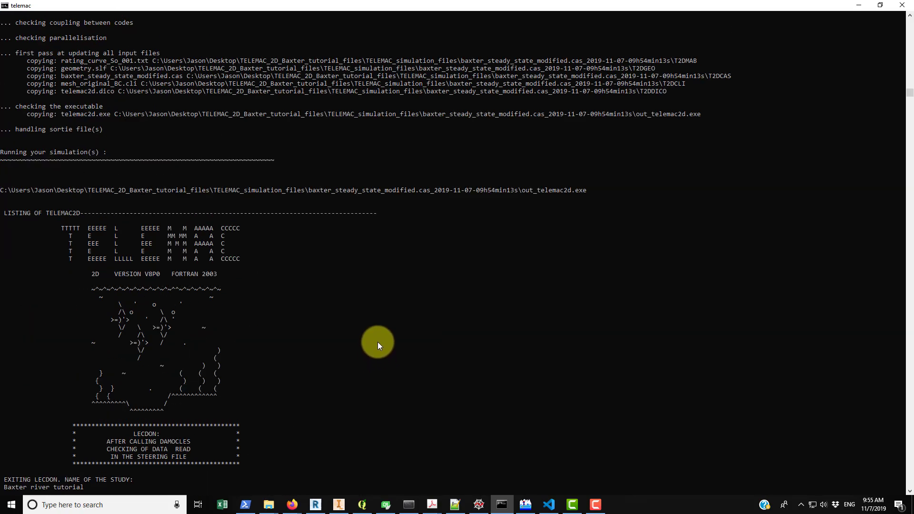
scroll(373, 334, up, 14)
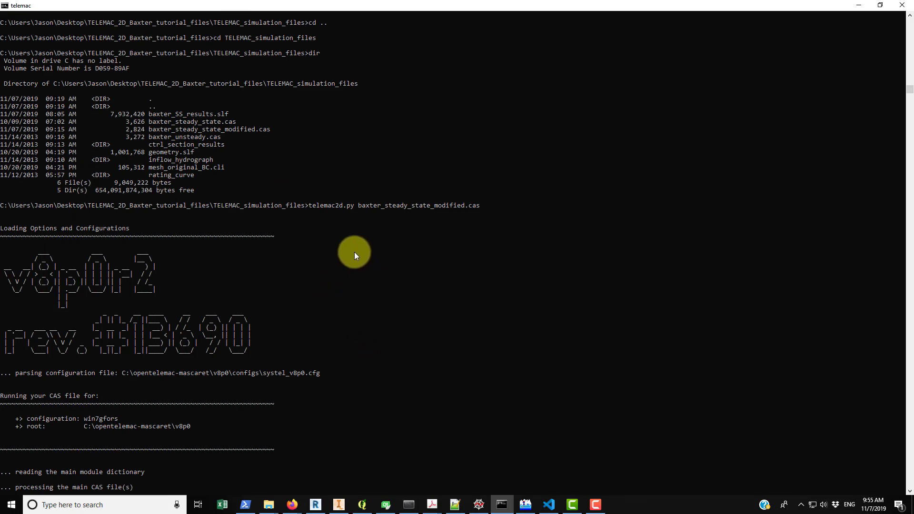
scroll(71, 200, down, 4)
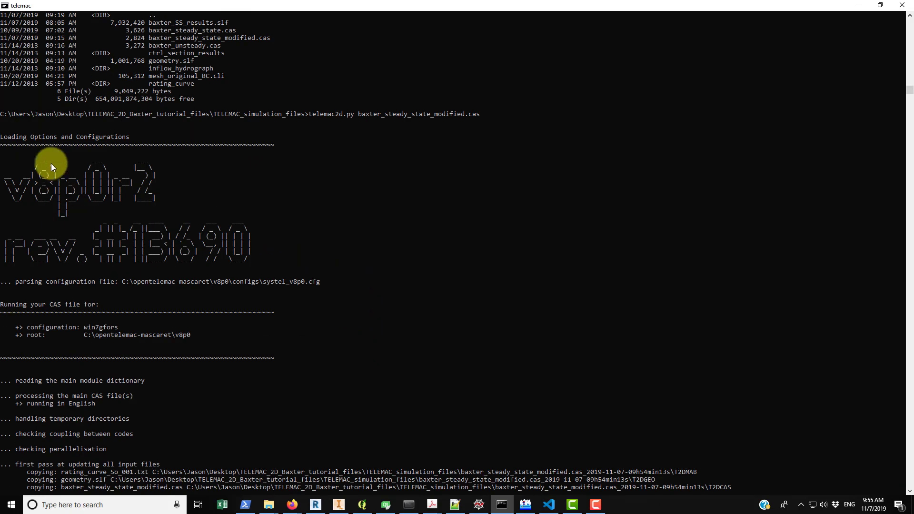
drag(2, 113, 482, 110)
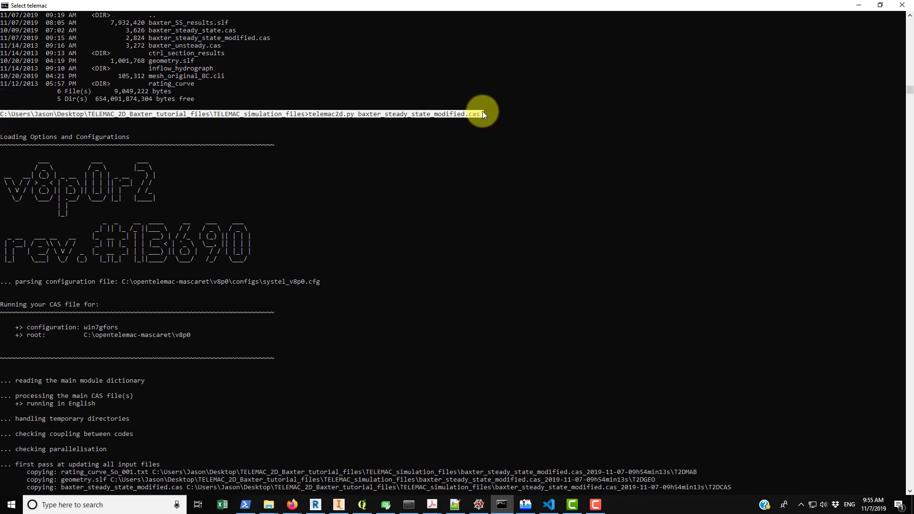
click(334, 116)
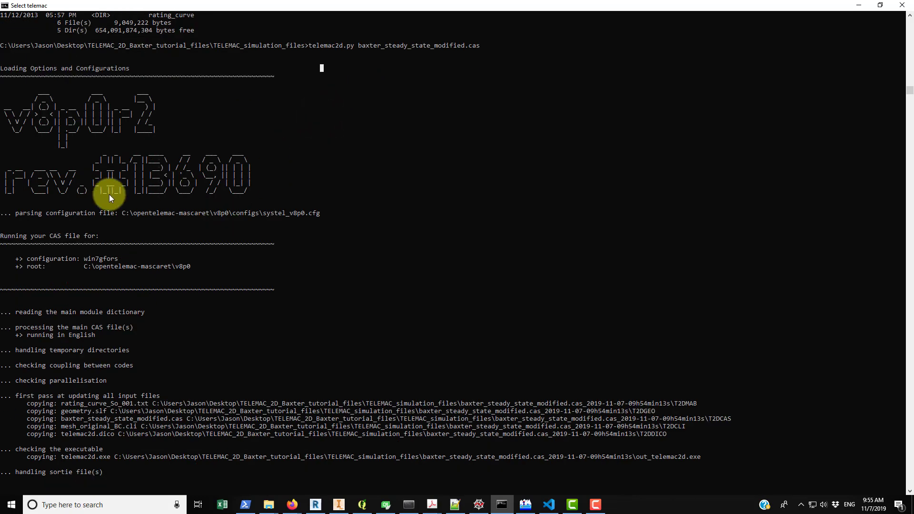
Highlight the version banner and the rev.#13690 version rows in the output
drag(24, 121, 156, 137)
click(148, 145)
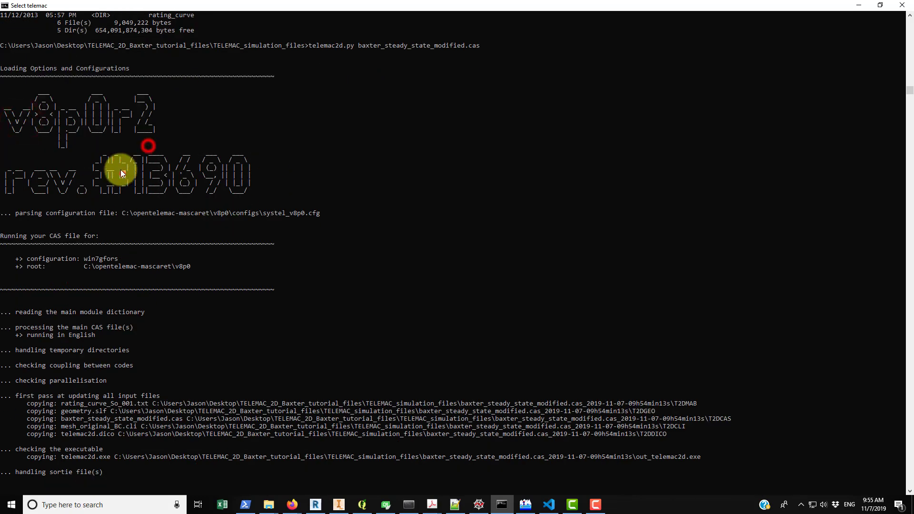
click(123, 174)
drag(4, 93, 204, 139)
click(204, 197)
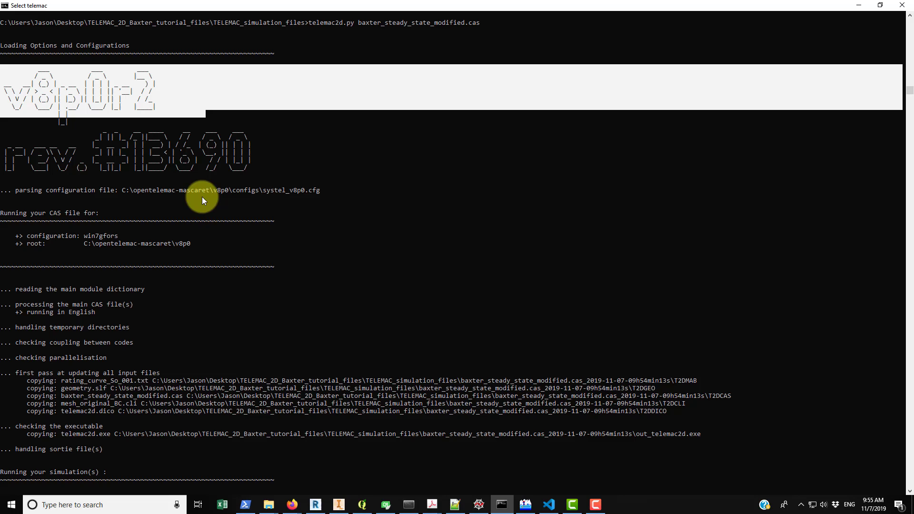
click(153, 166)
drag(10, 136, 286, 171)
click(280, 198)
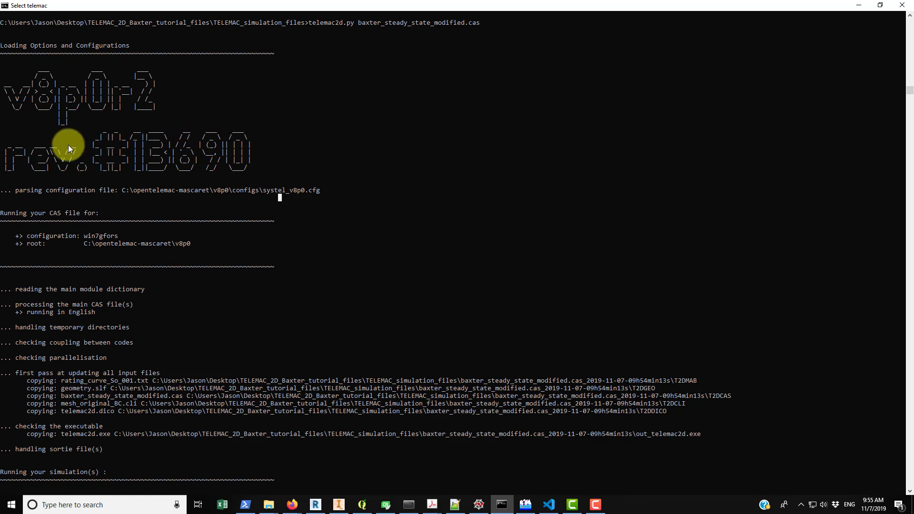
drag(8, 130, 250, 169)
click(252, 190)
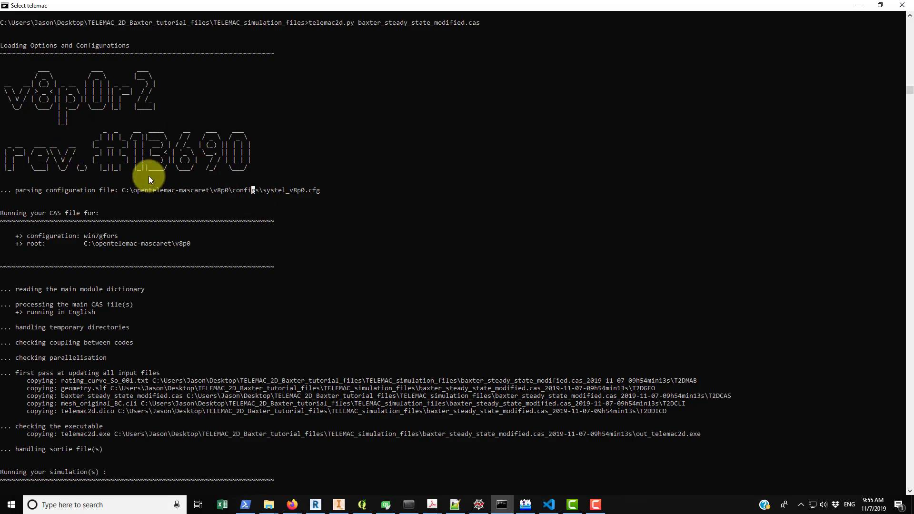
Scroll down the output and highlight the configuration file path
scroll(214, 185, down, 2)
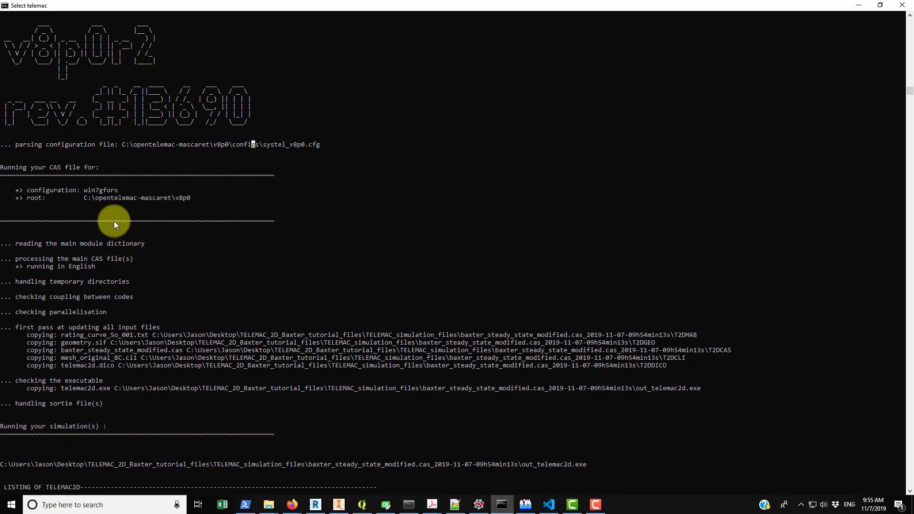
scroll(67, 152, down, 1)
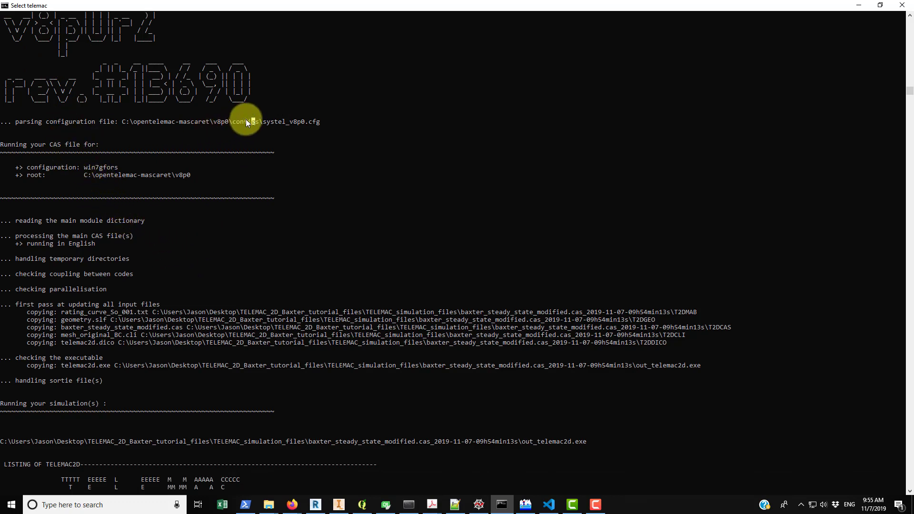
drag(55, 122, 318, 124)
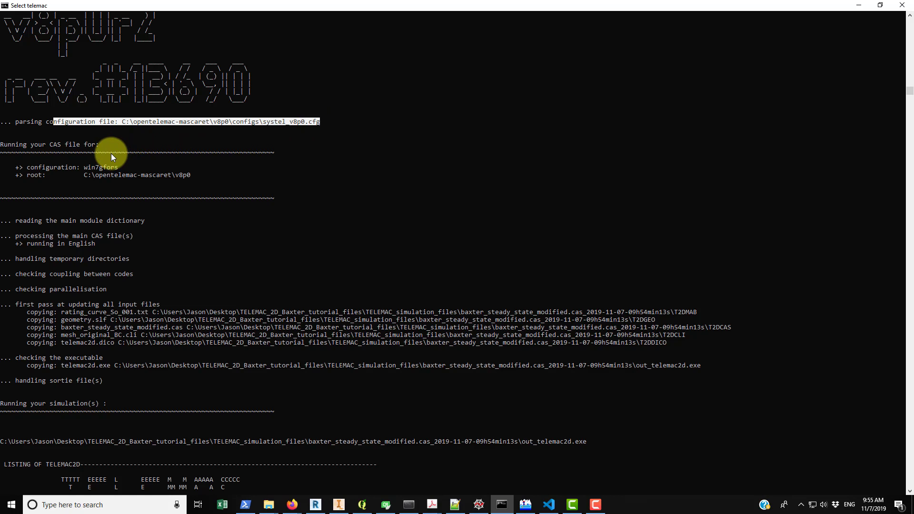
scroll(100, 204, down, 4)
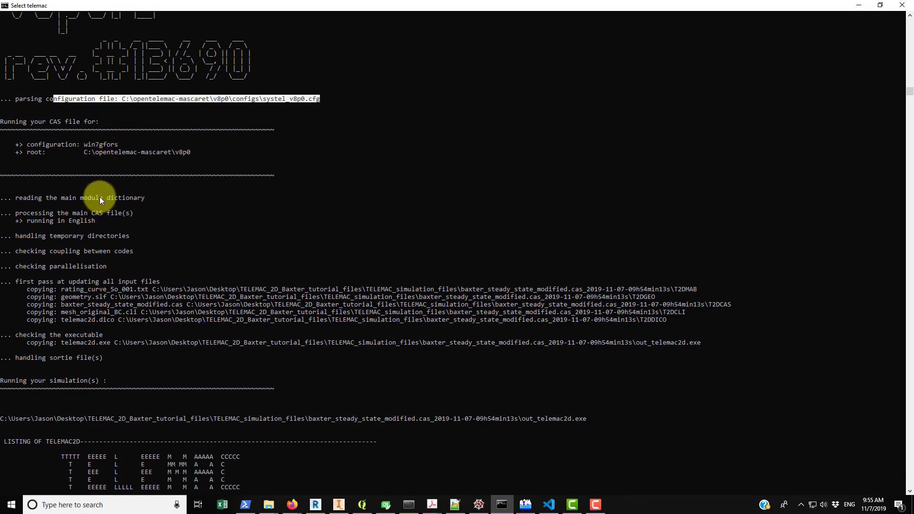
scroll(99, 196, down, 3)
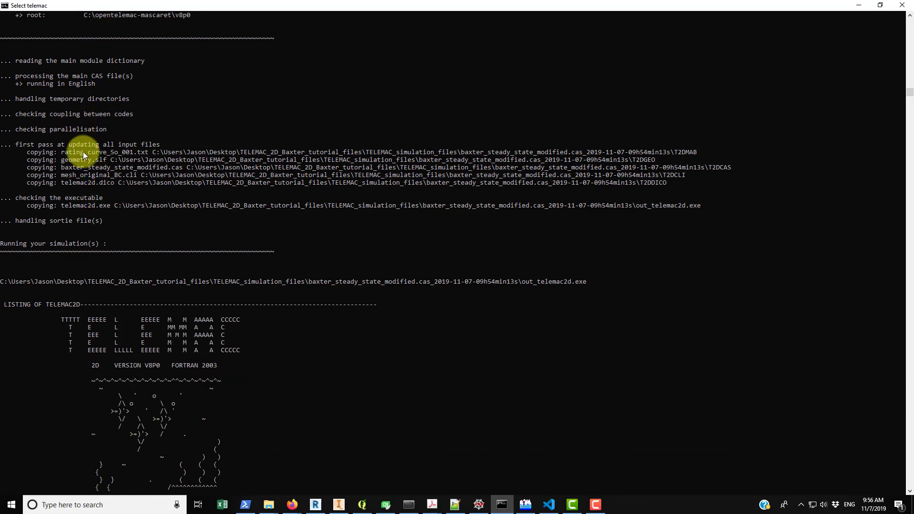
scroll(82, 222, down, 2)
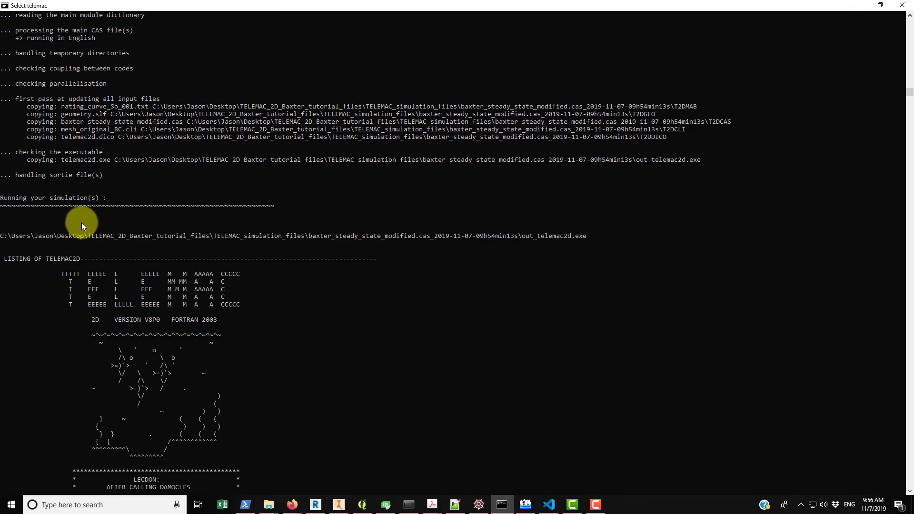
scroll(82, 222, up, 2)
drag(30, 84, 114, 84)
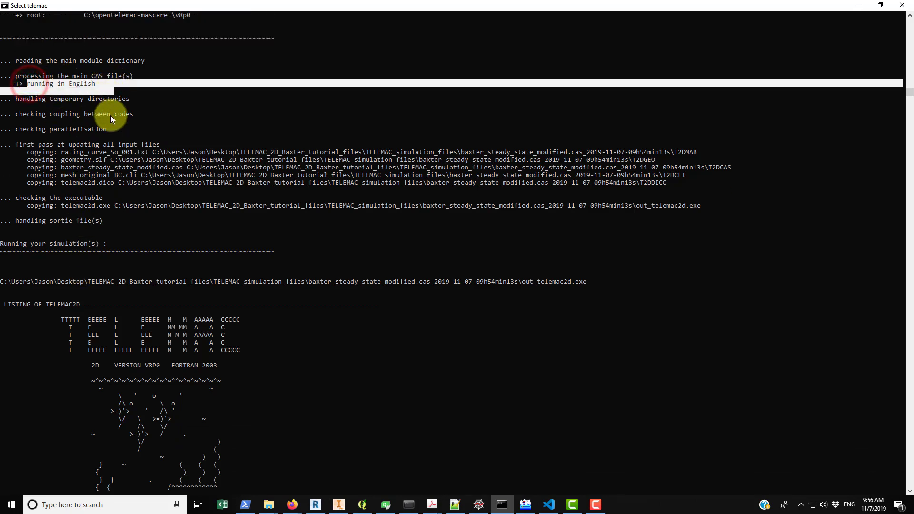
scroll(111, 115, down, 4)
scroll(98, 161, down, 4)
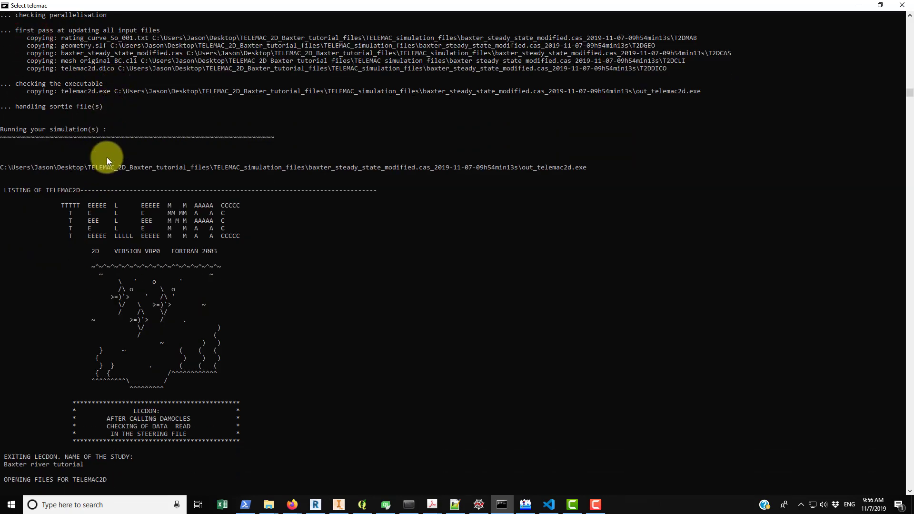
Highlight the LISTING OF TELEMAC2D header and the LISTING PRINTOUT PERIOD keyword in the steering file
drag(7, 124, 64, 166)
click(64, 166)
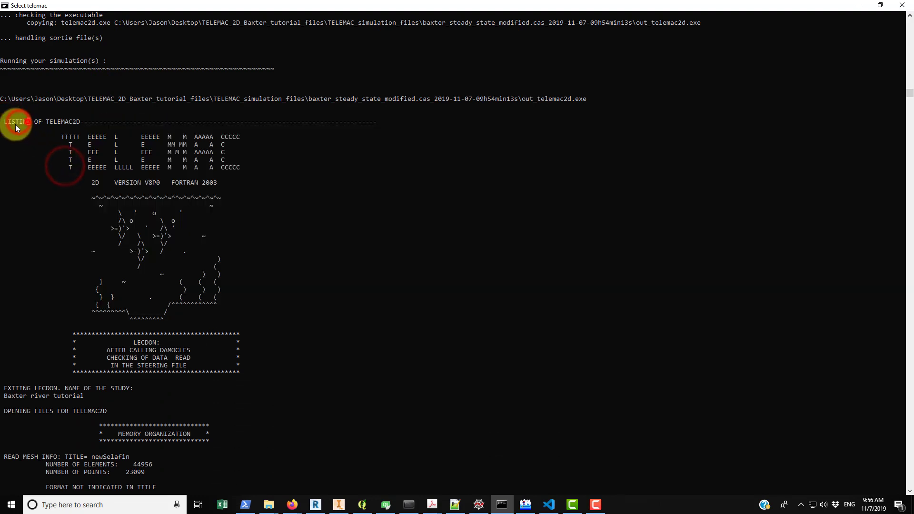
drag(2, 122, 92, 123)
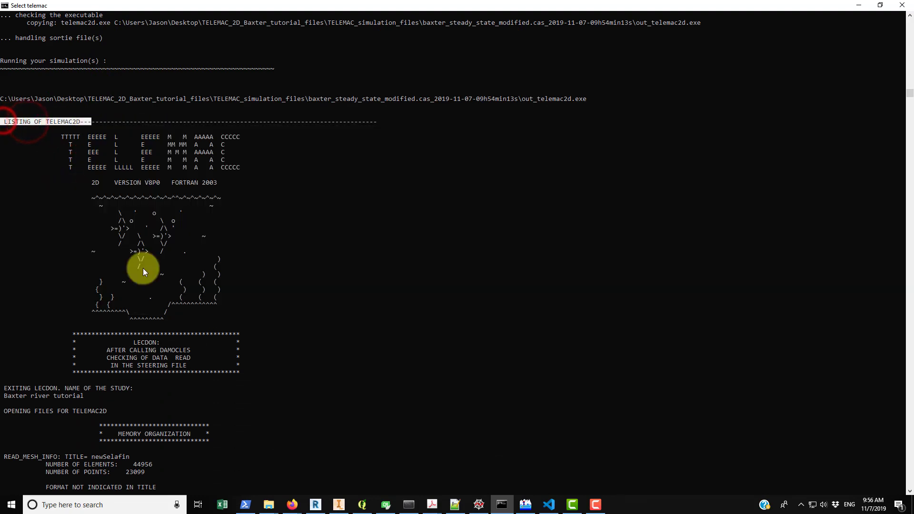
click(455, 504)
scroll(162, 308, up, 4)
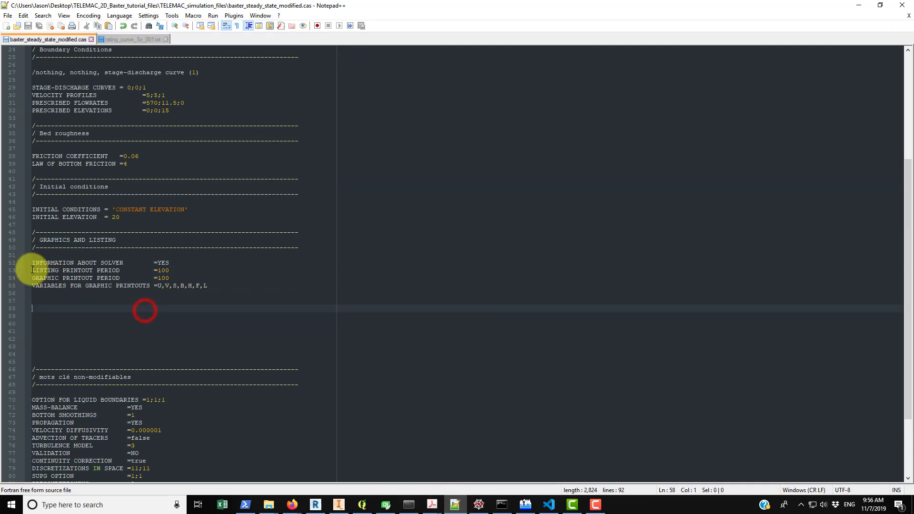
drag(32, 270, 120, 270)
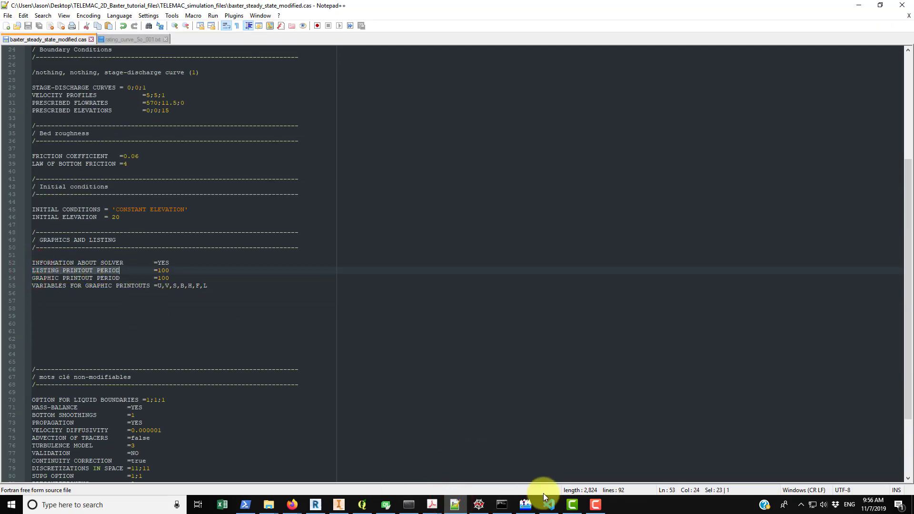
click(502, 505)
click(91, 146)
drag(8, 122, 79, 121)
Highlight the TELEMAC banner lettering and wave rows in the listing
scroll(91, 183, down, 1)
click(95, 181)
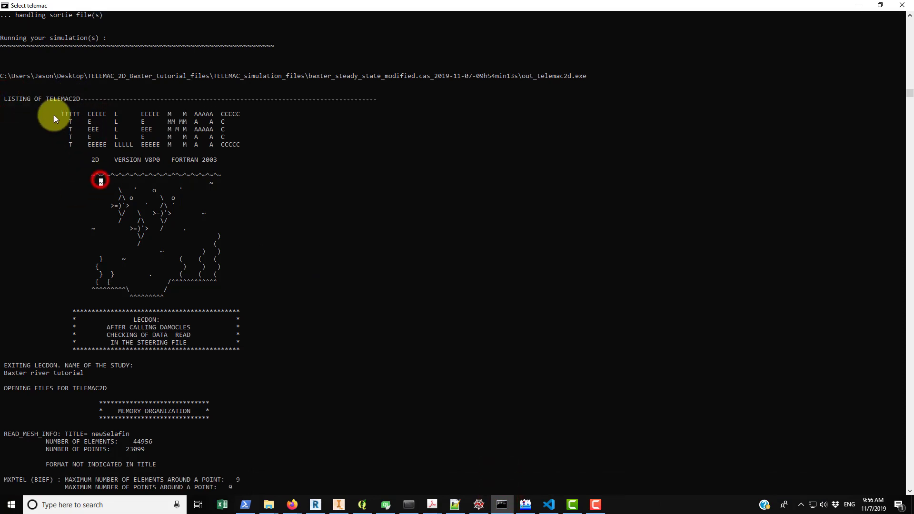
drag(3, 114, 380, 290)
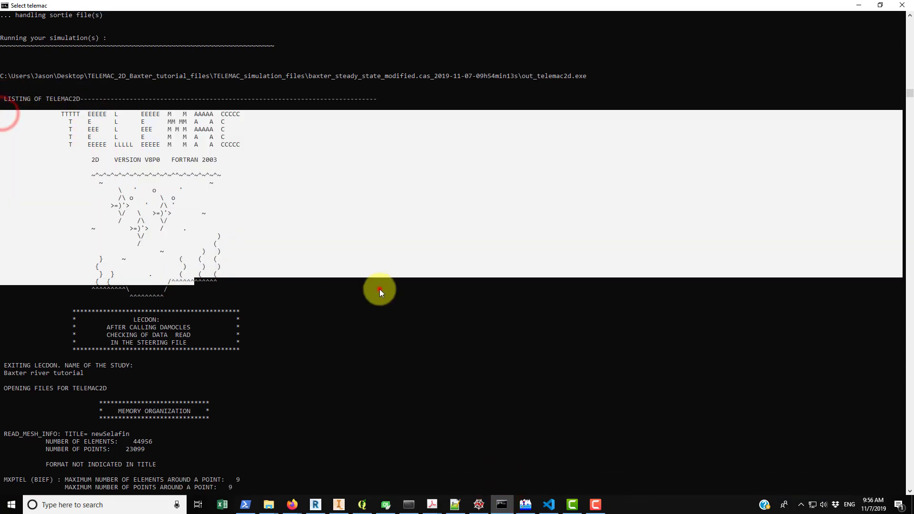
click(379, 289)
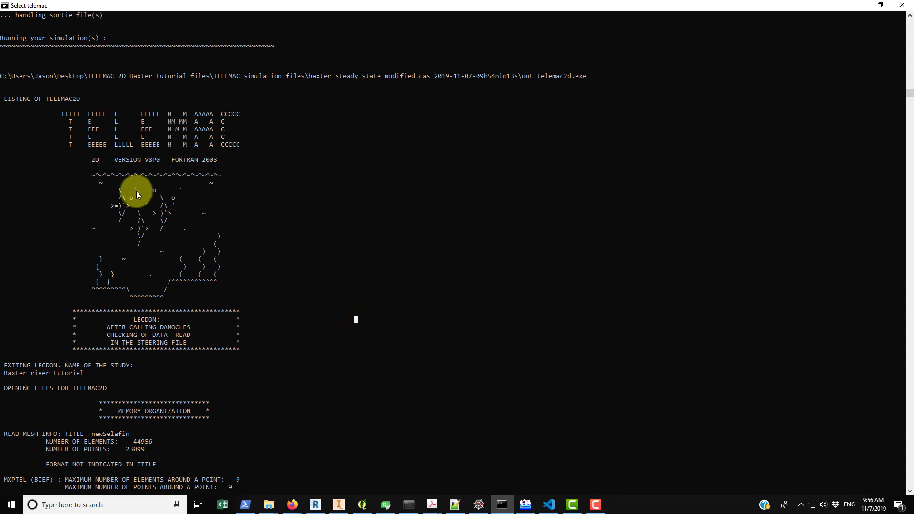
drag(91, 175, 210, 175)
scroll(231, 228, down, 5)
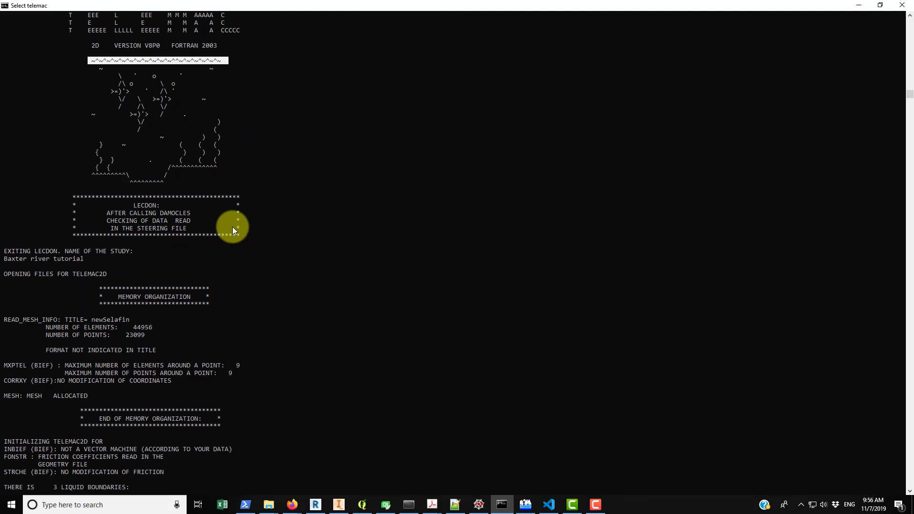
scroll(232, 226, up, 8)
scroll(232, 227, down, 10)
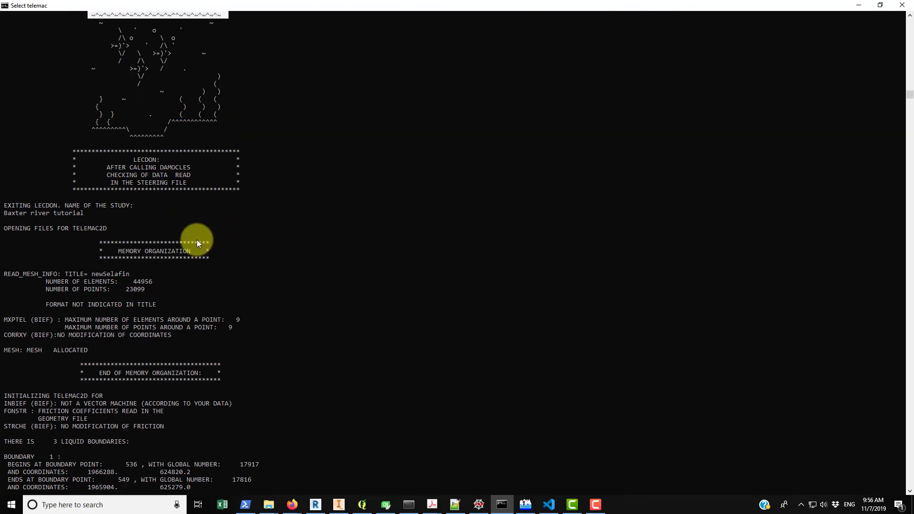
scroll(198, 243, up, 9)
drag(64, 162, 248, 190)
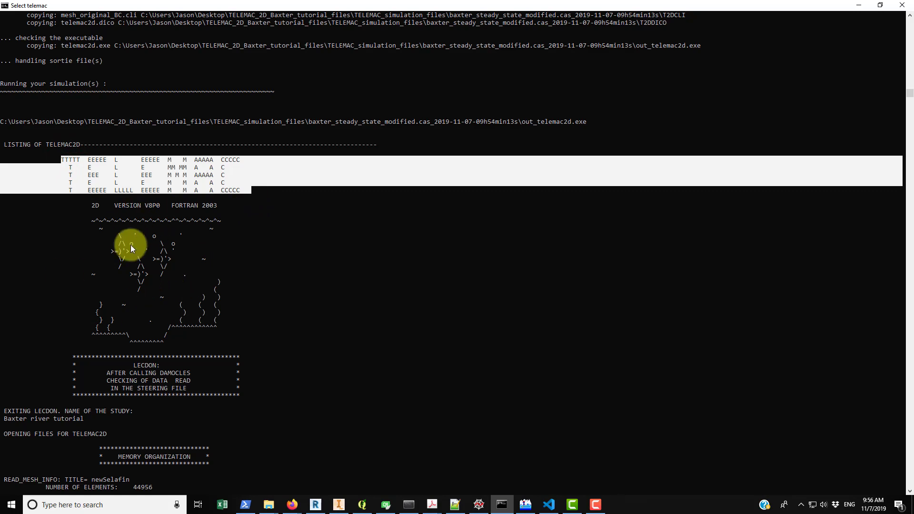
Scroll down and select the 'Baxter river tutorial' study name line
scroll(166, 347, down, 3)
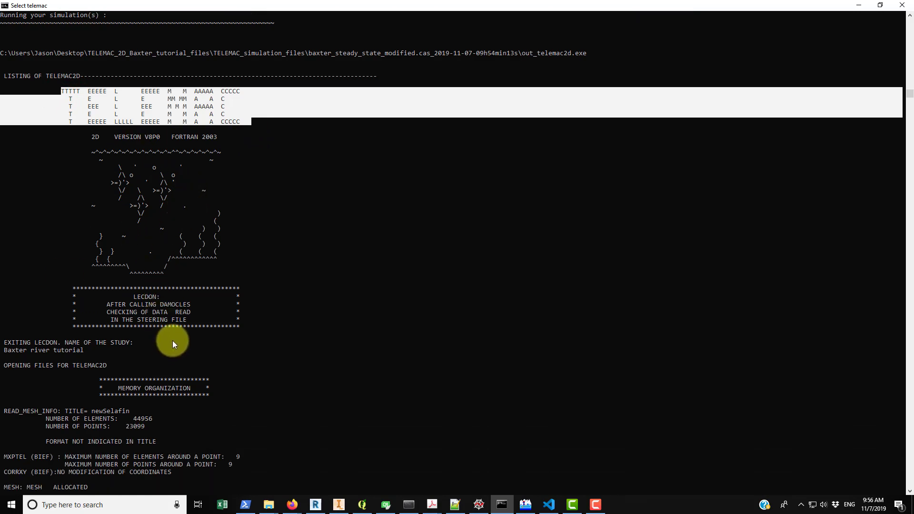
scroll(184, 334, down, 2)
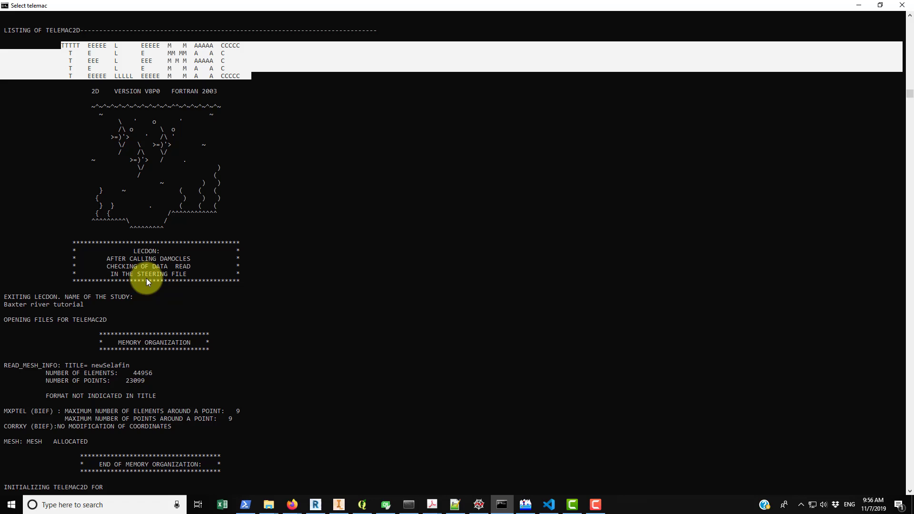
scroll(148, 285, down, 2)
scroll(111, 277, down, 2)
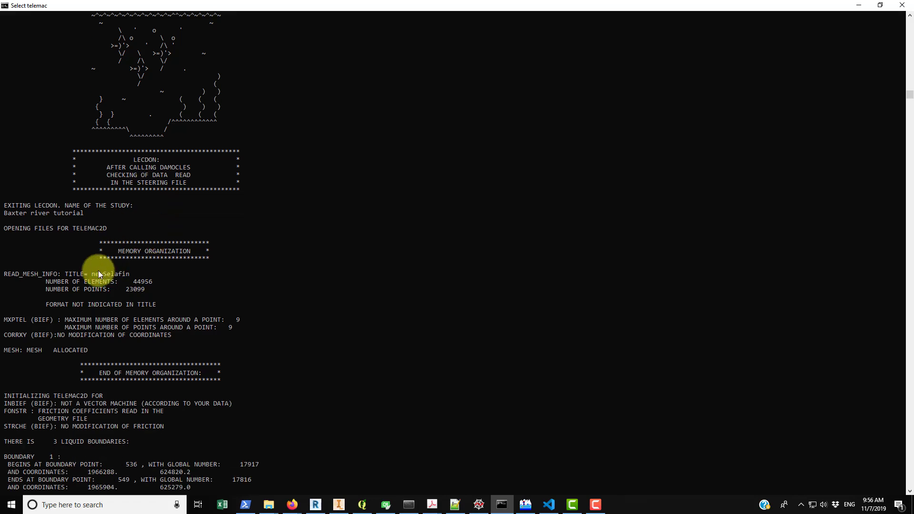
scroll(42, 206, down, 1)
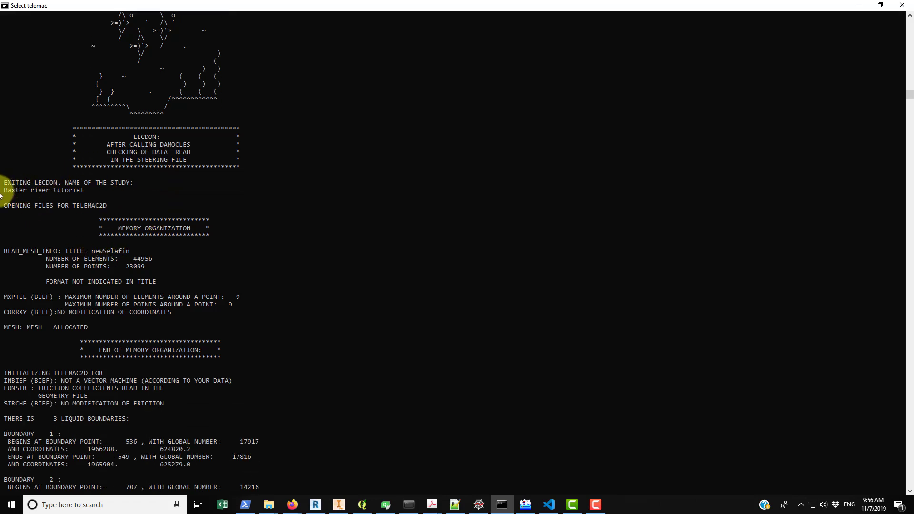
drag(5, 189, 84, 197)
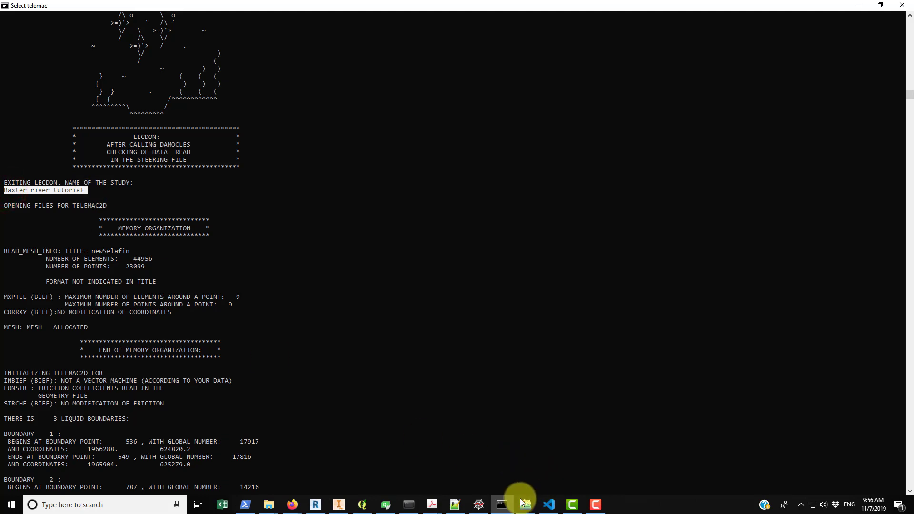
Match the steering file's TITLE entry to the highlighted 'Baxter river tutorial' line in the log
click(455, 504)
scroll(246, 273, up, 4)
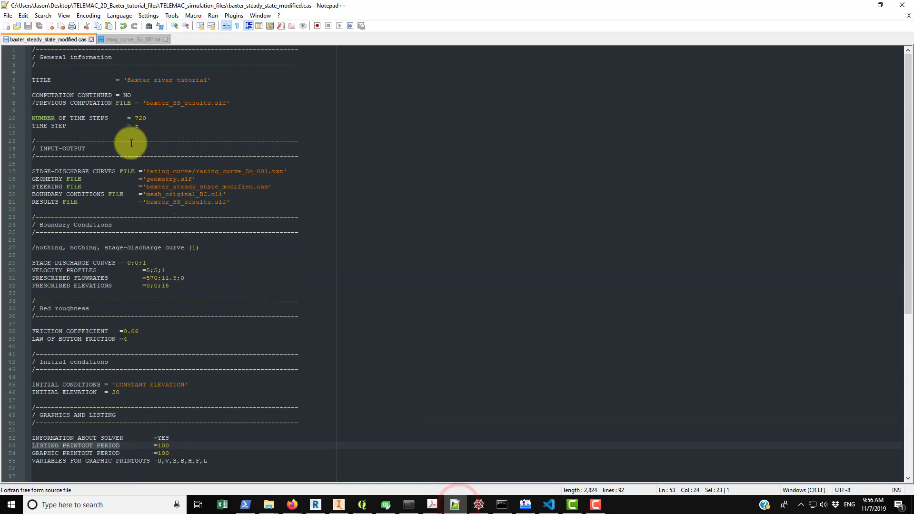
click(30, 79)
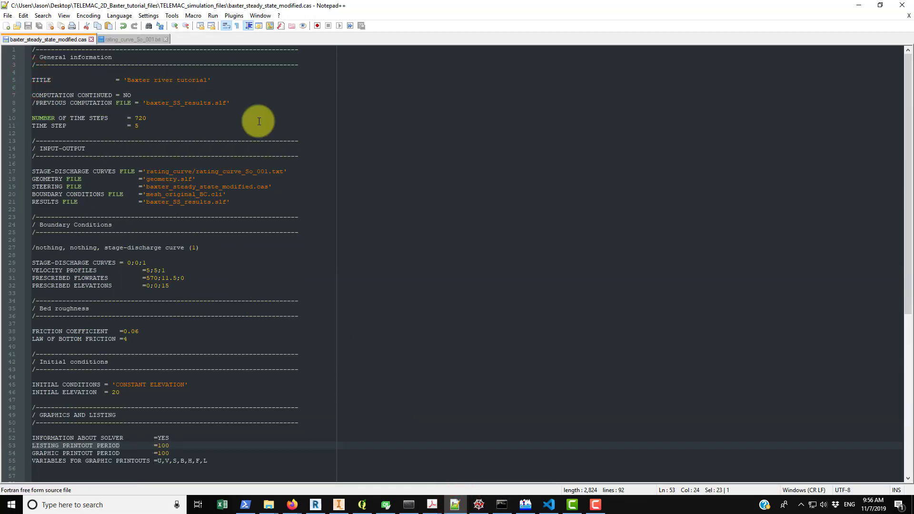
click(455, 504)
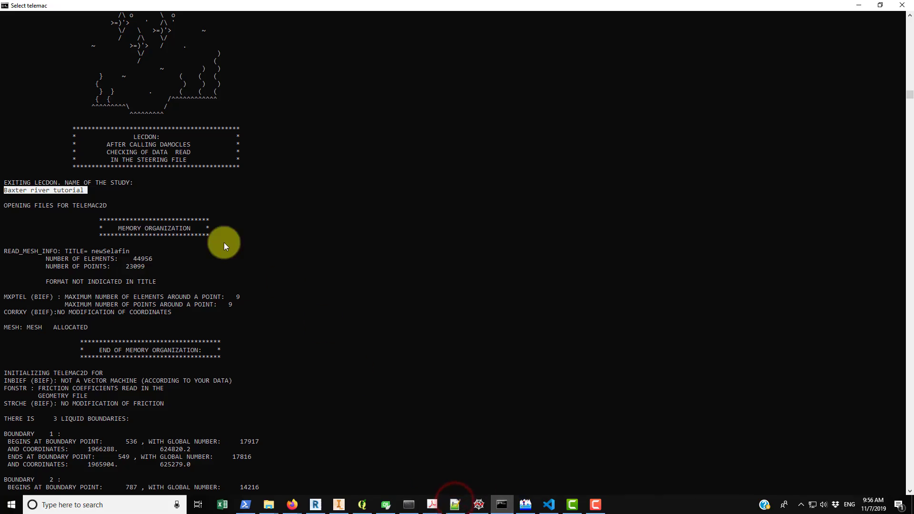
click(142, 243)
drag(5, 190, 87, 190)
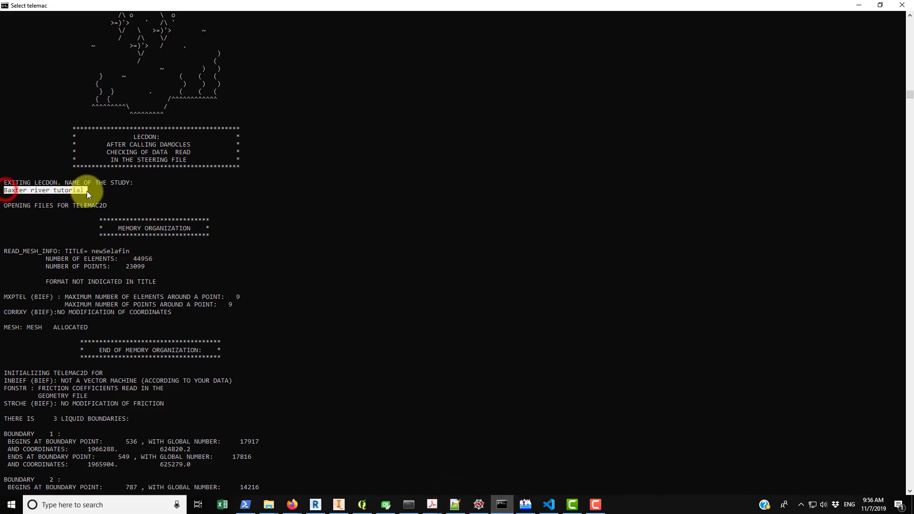
scroll(214, 208, down, 3)
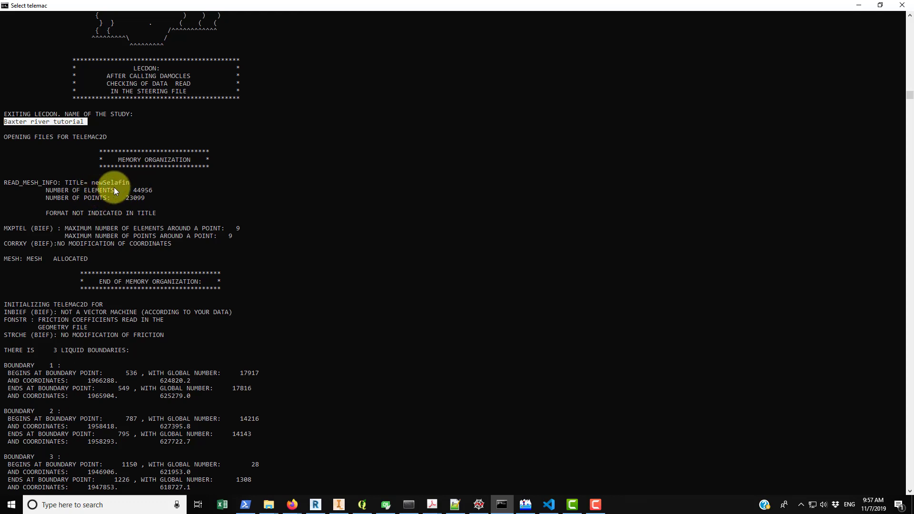
Mark TITLE in the mesh info, then highlight the FONSTR friction coefficients message
click(139, 213)
scroll(109, 229, down, 2)
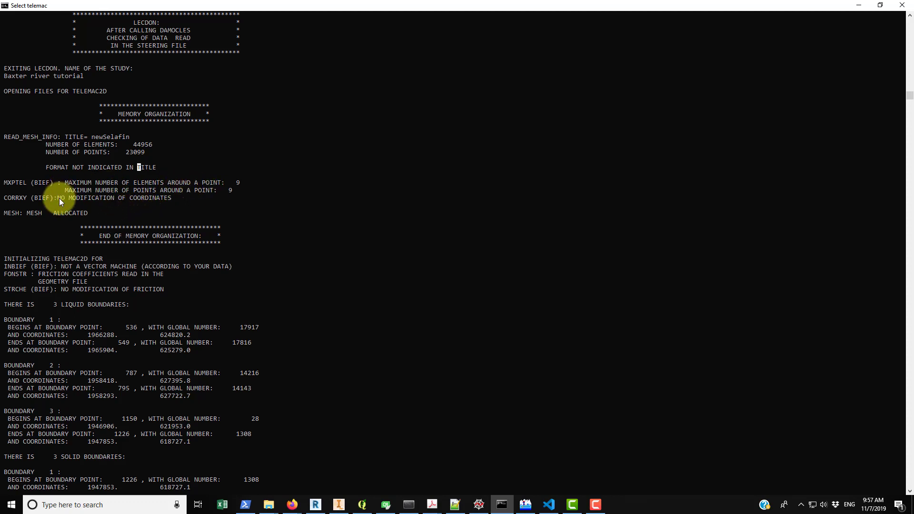
scroll(87, 234, down, 1)
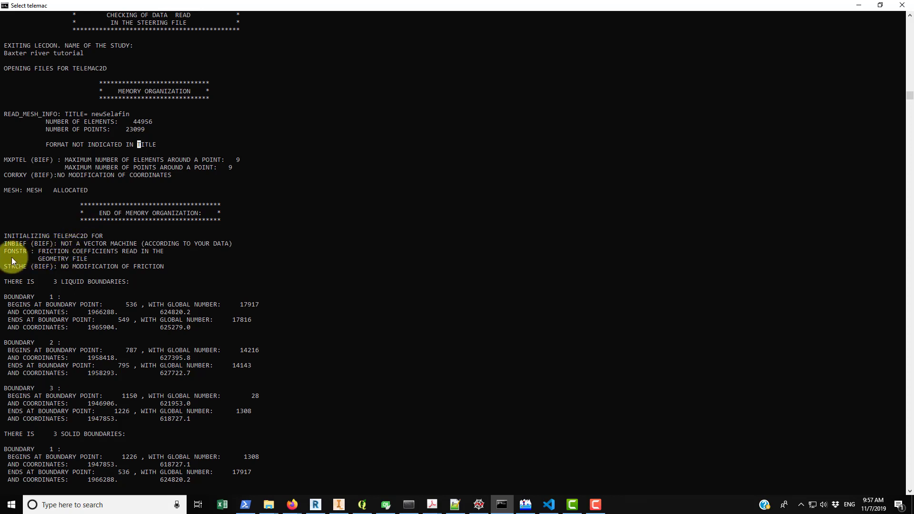
drag(10, 255, 90, 259)
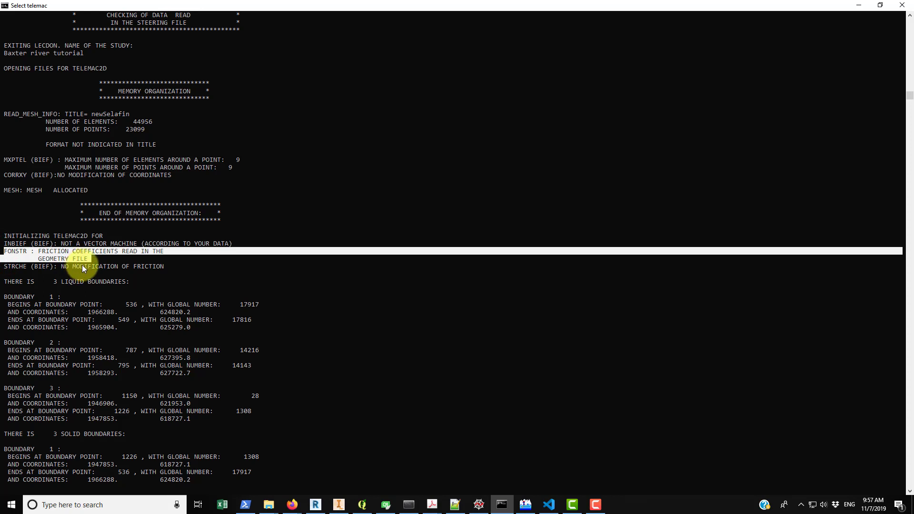
click(77, 275)
drag(5, 251, 100, 259)
click(97, 267)
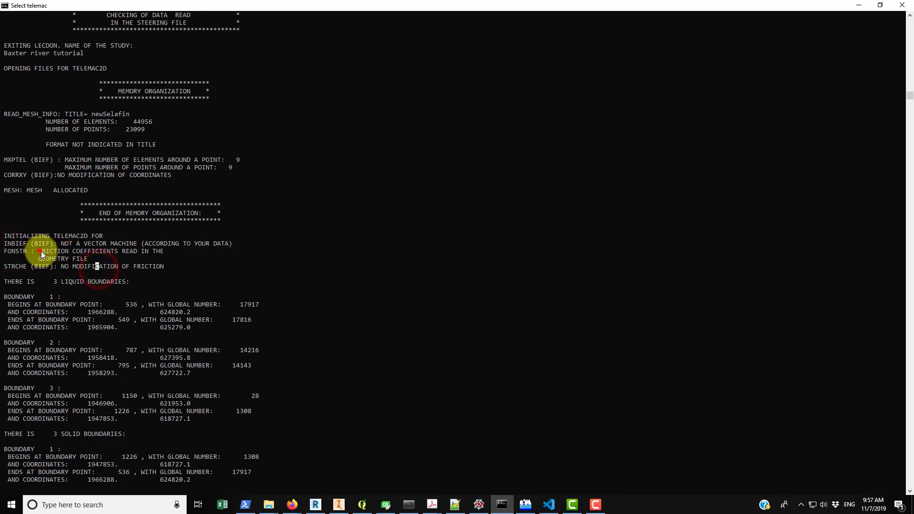
drag(40, 252, 144, 258)
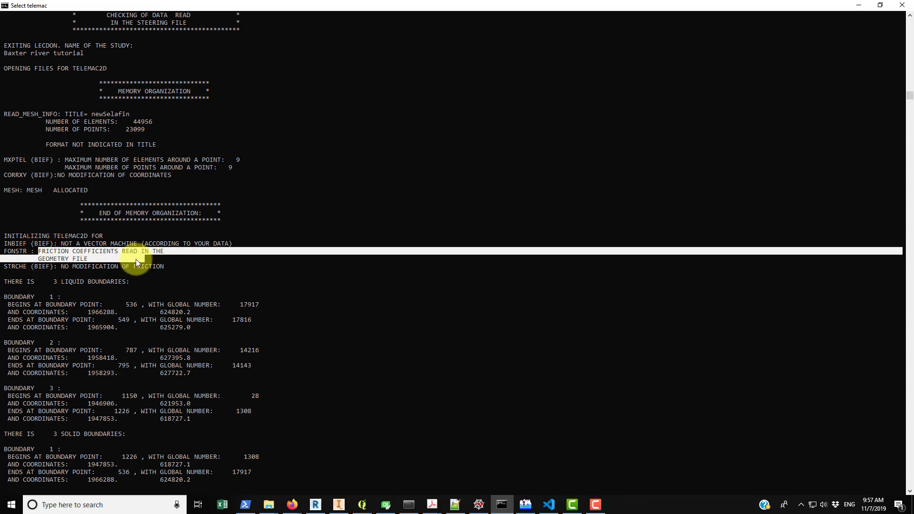
click(526, 504)
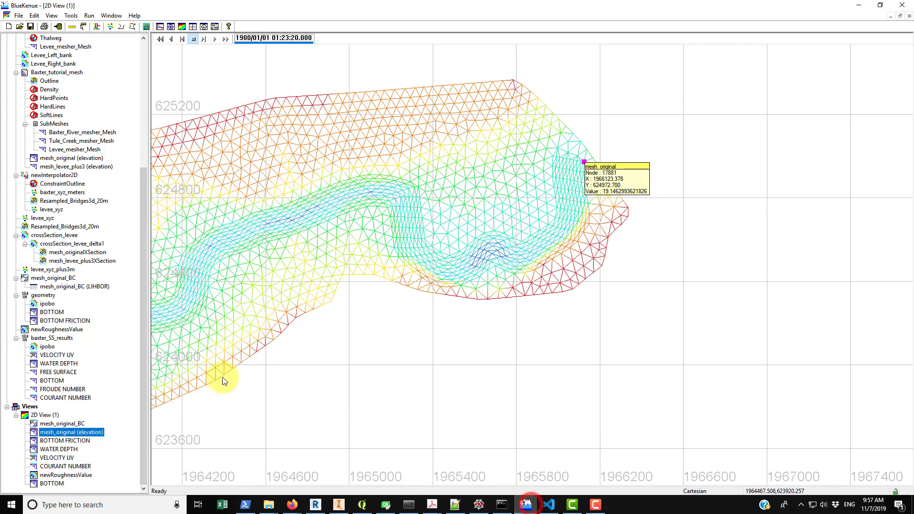
click(60, 321)
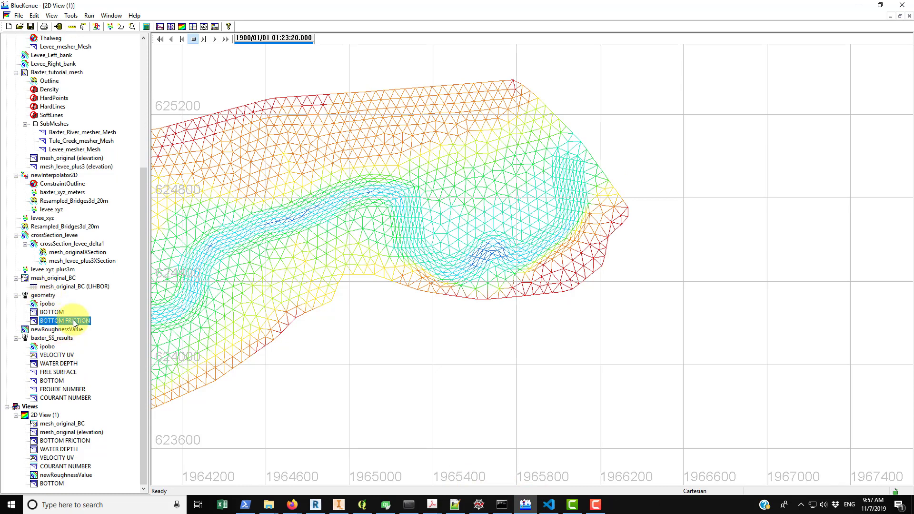
click(462, 507)
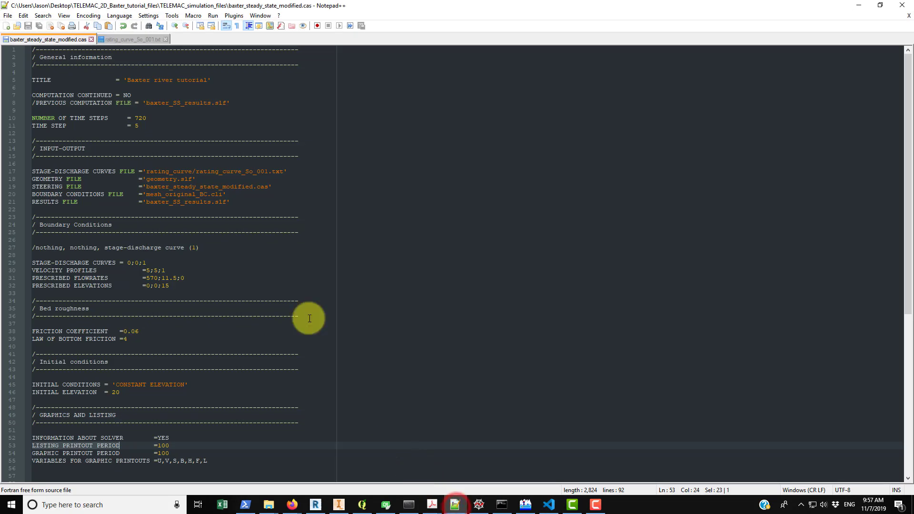
click(502, 506)
click(114, 290)
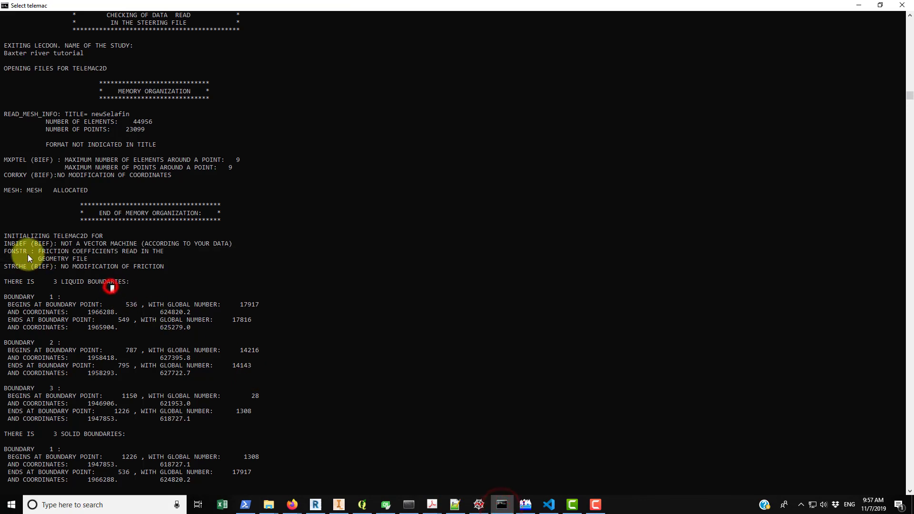
drag(37, 258, 64, 259)
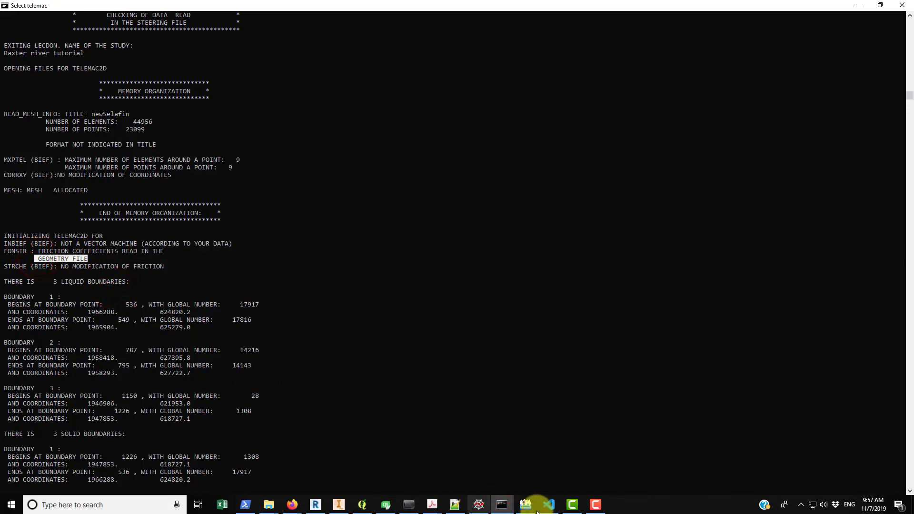
click(453, 504)
scroll(169, 296, down, 4)
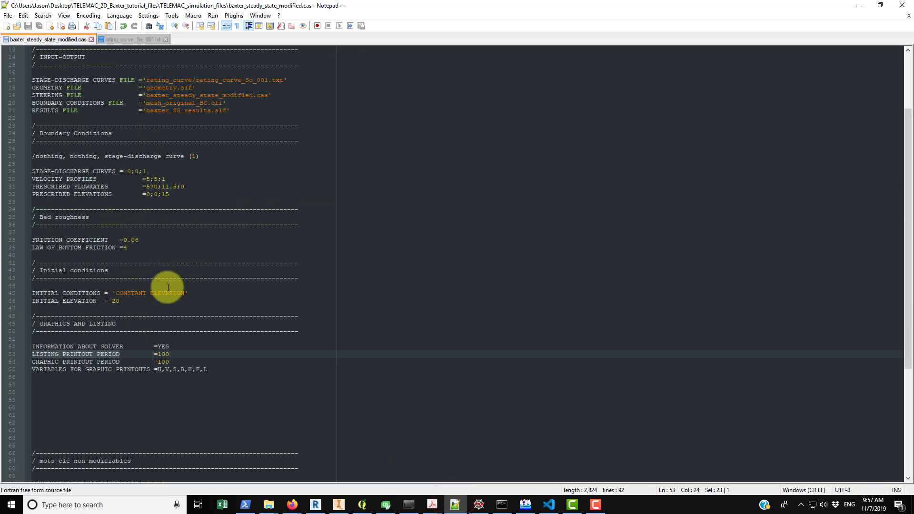
click(32, 240)
drag(33, 240, 136, 241)
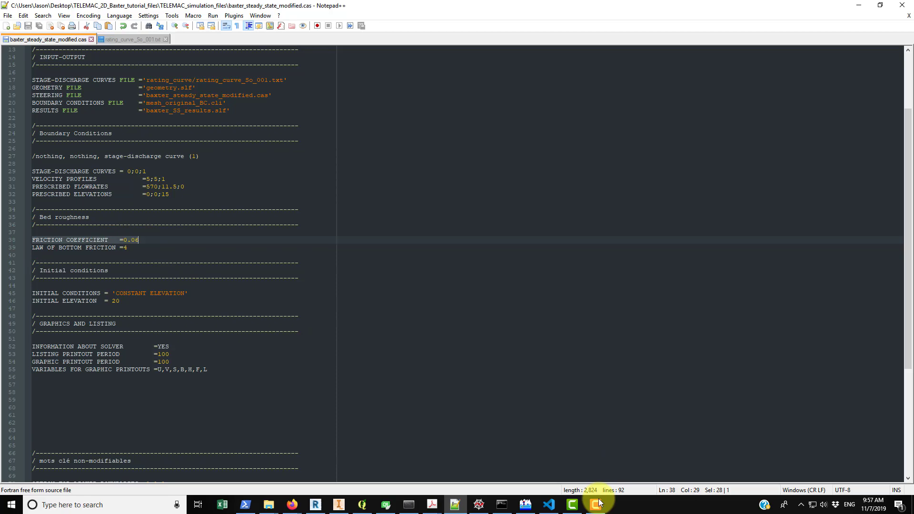
click(502, 504)
click(158, 267)
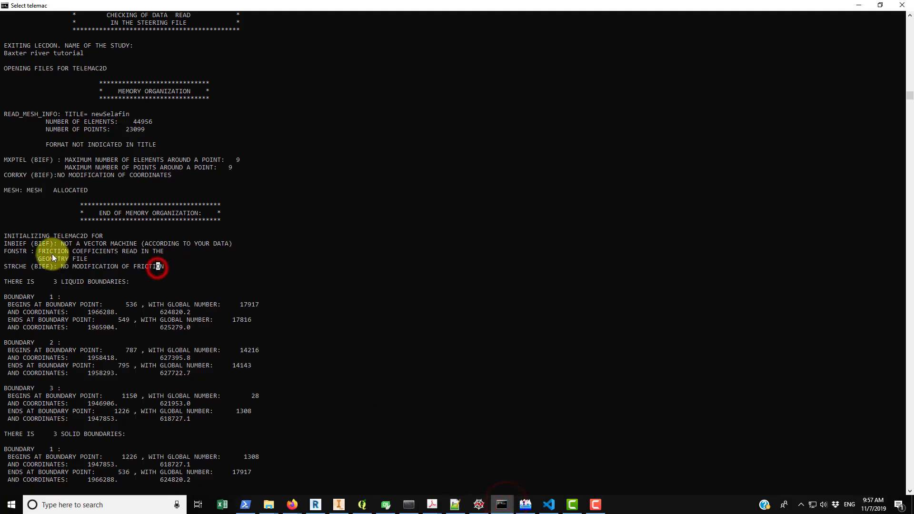
drag(35, 251, 94, 258)
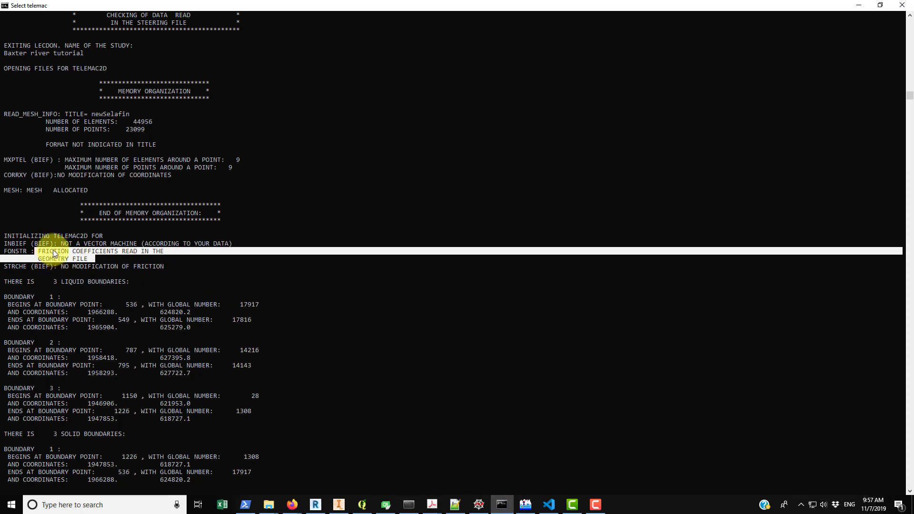
Highlight the console line reporting 3 liquid boundaries
scroll(53, 250, down, 2)
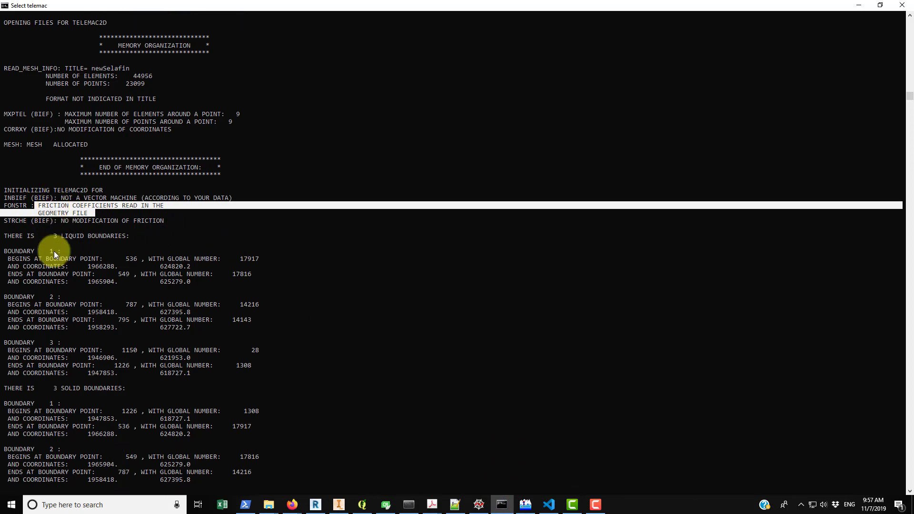
drag(4, 237, 136, 236)
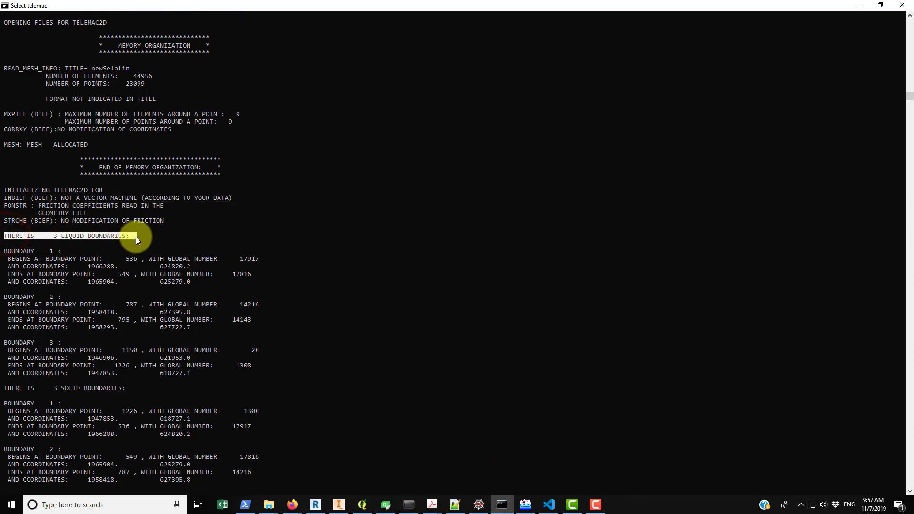
scroll(129, 240, down, 1)
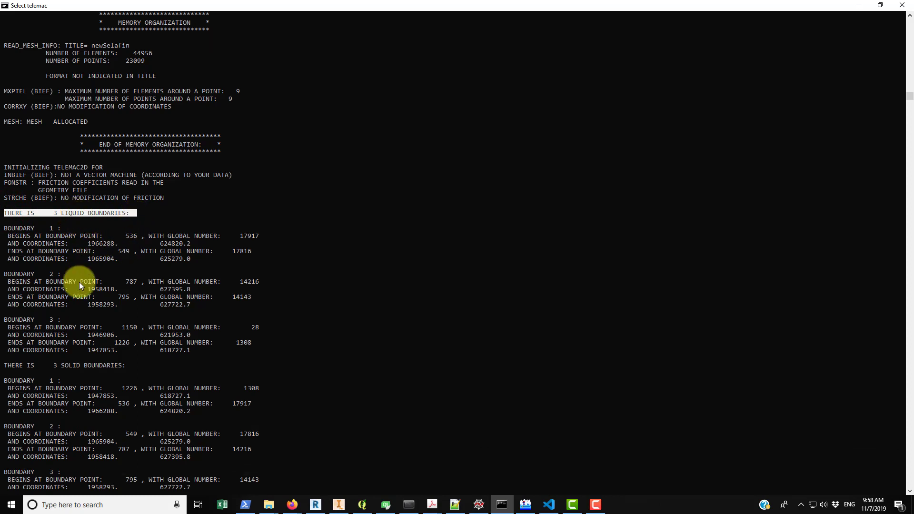
In BlueKenue, add mesh_original_BC to the 2D view, hide mesh_original (elevation) and zoom in
click(525, 504)
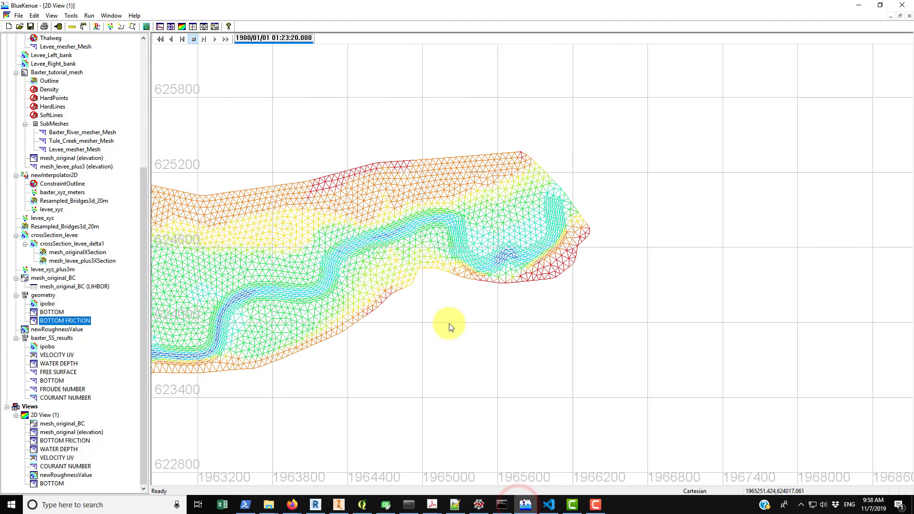
scroll(451, 328, down, 5)
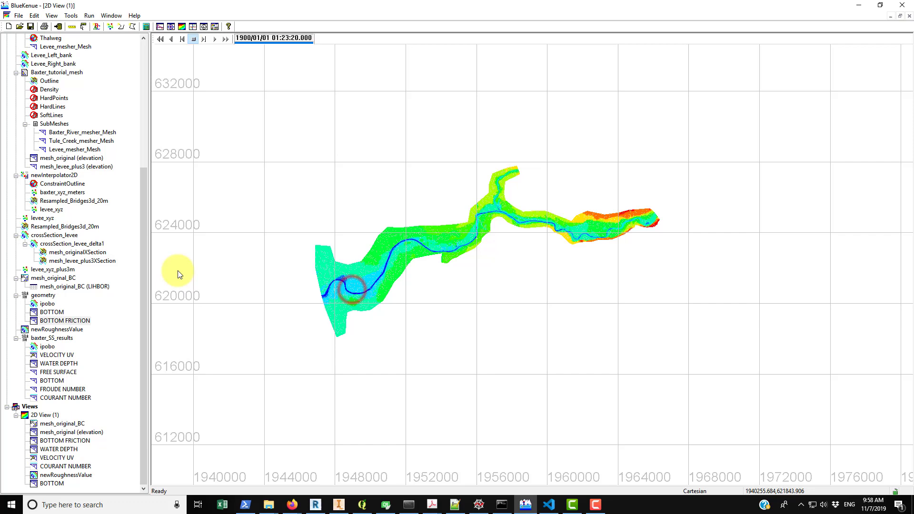
drag(53, 278, 44, 424)
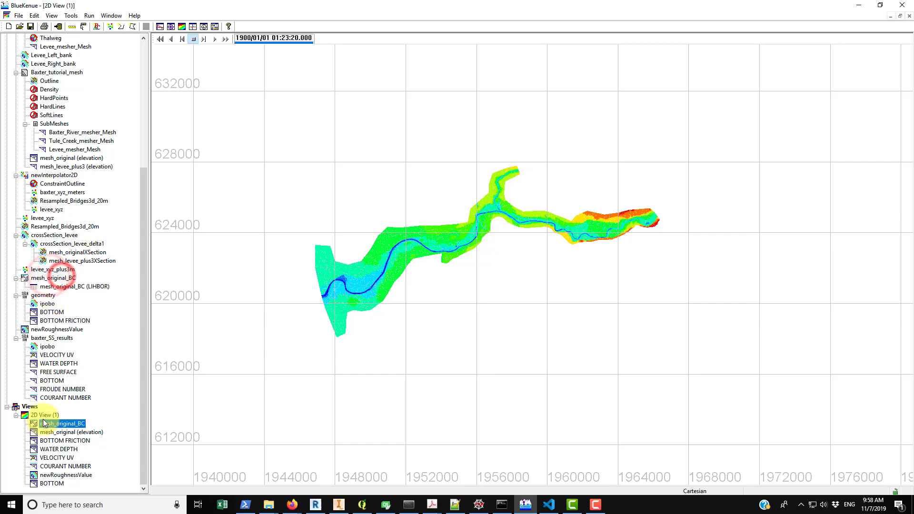
click(63, 431)
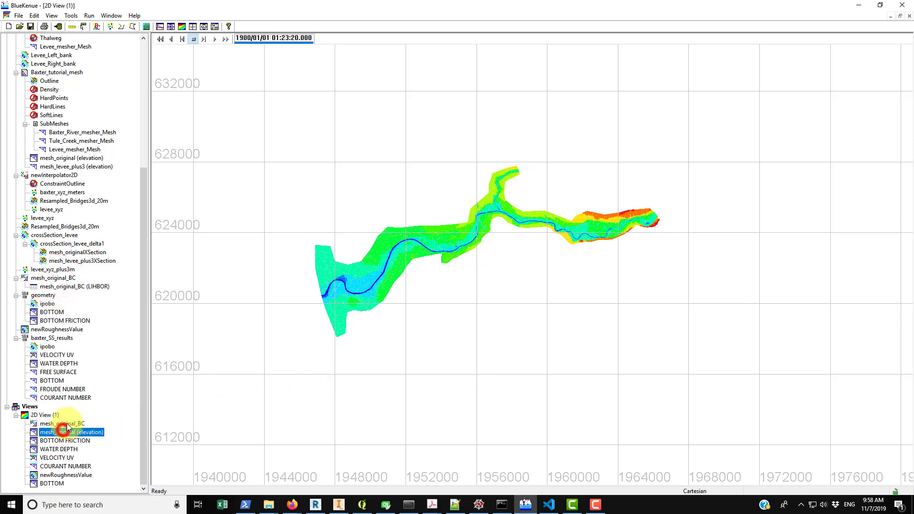
right_click(66, 430)
click(97, 371)
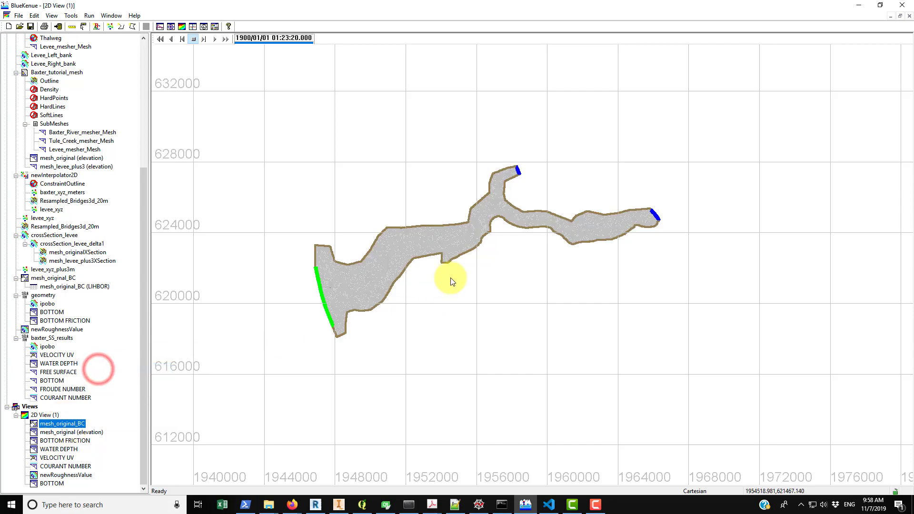
scroll(503, 263, up, 1)
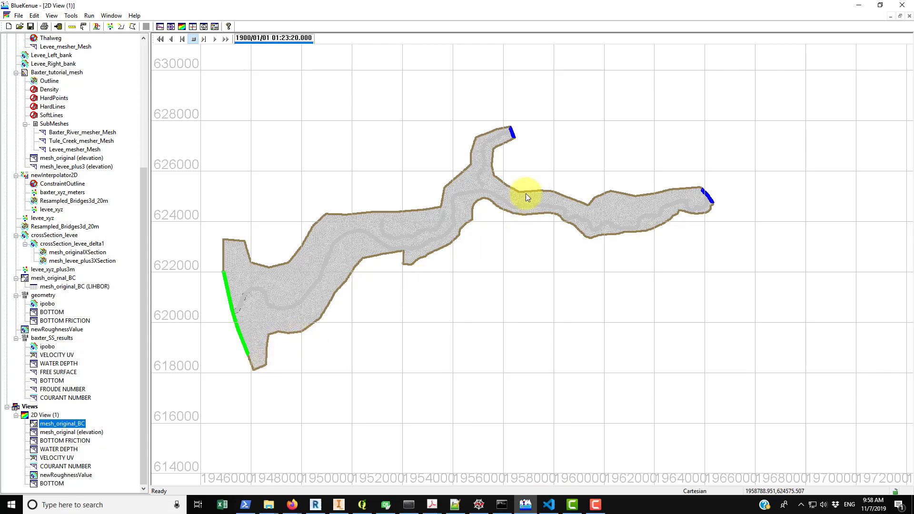
Highlight the 3 solid boundaries line and the four lines describing liquid boundary 1
click(503, 504)
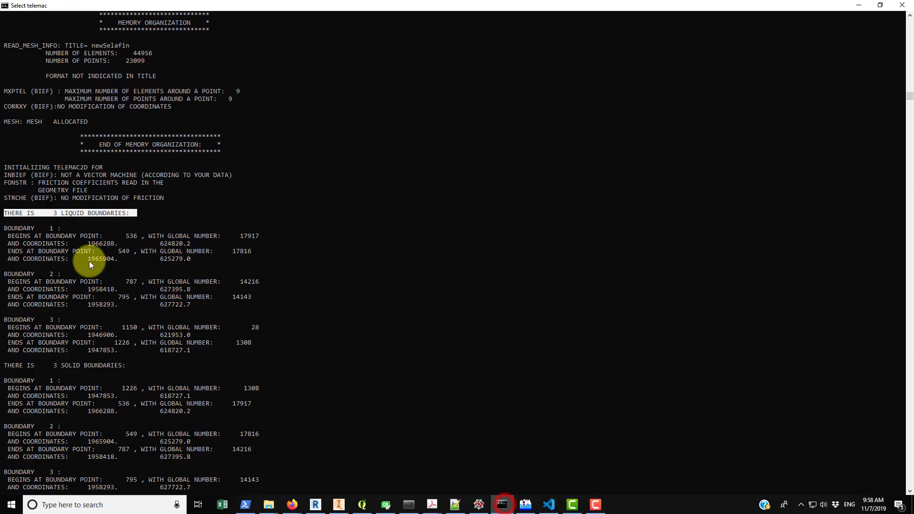
scroll(76, 248, down, 2)
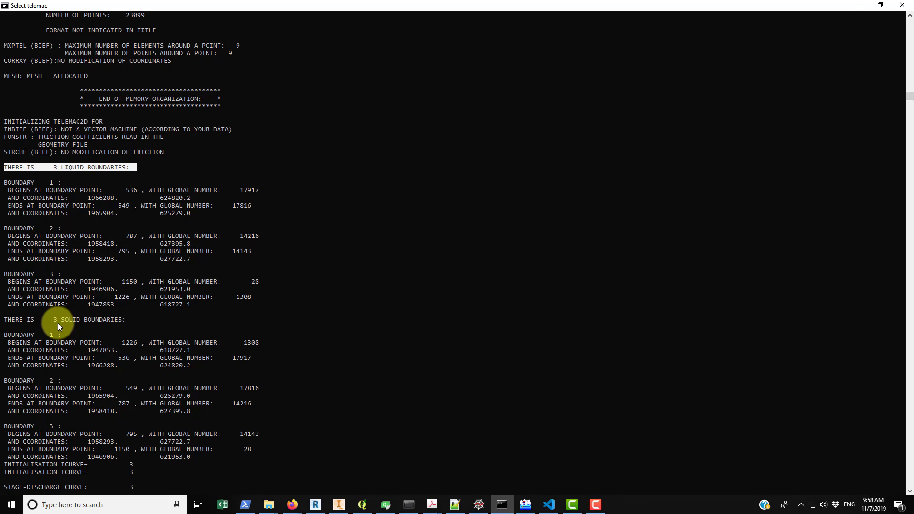
drag(58, 323, 125, 326)
click(124, 342)
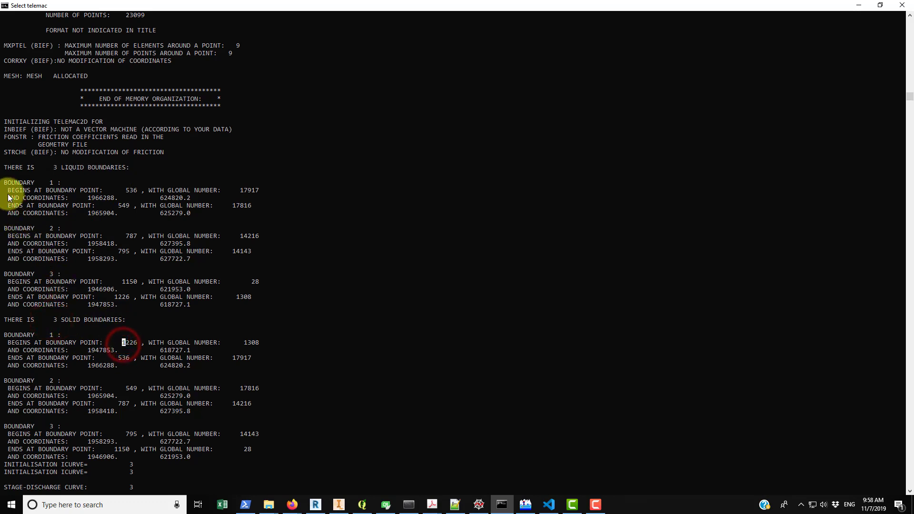
drag(8, 185, 267, 214)
click(240, 236)
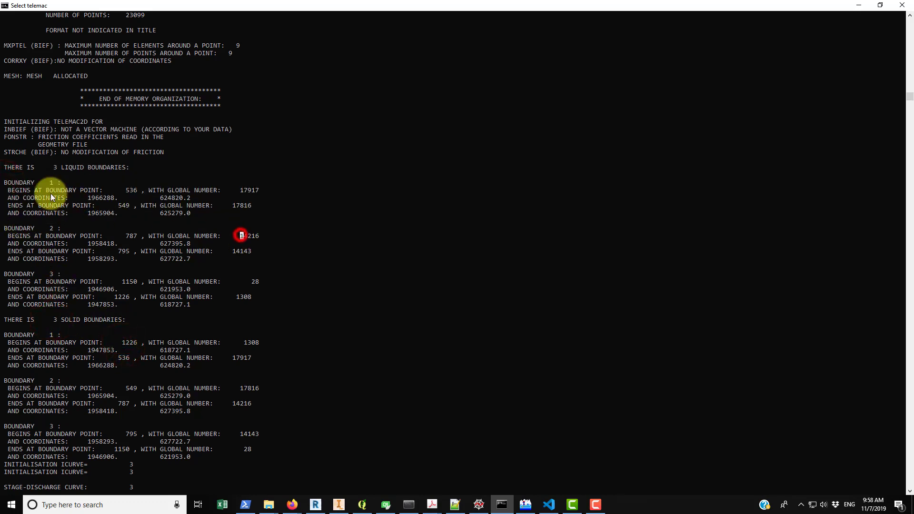
drag(6, 190, 255, 209)
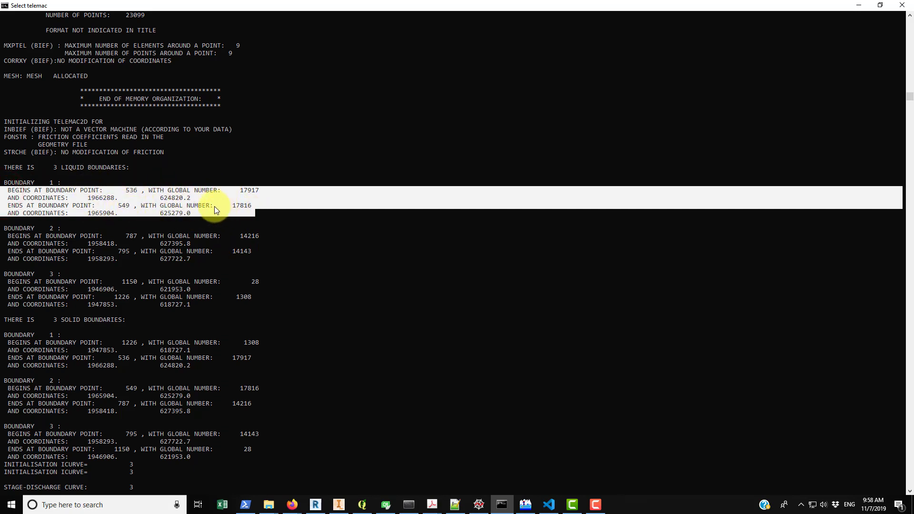
Copy the INITIALISATION ICURVE line, mark its value of 3, and return to BlueKenue
scroll(162, 179, down, 7)
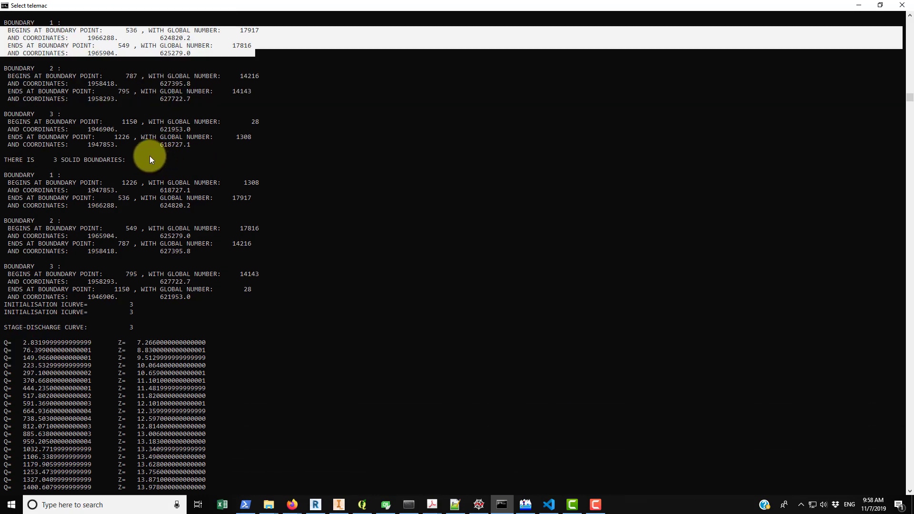
scroll(123, 152, down, 1)
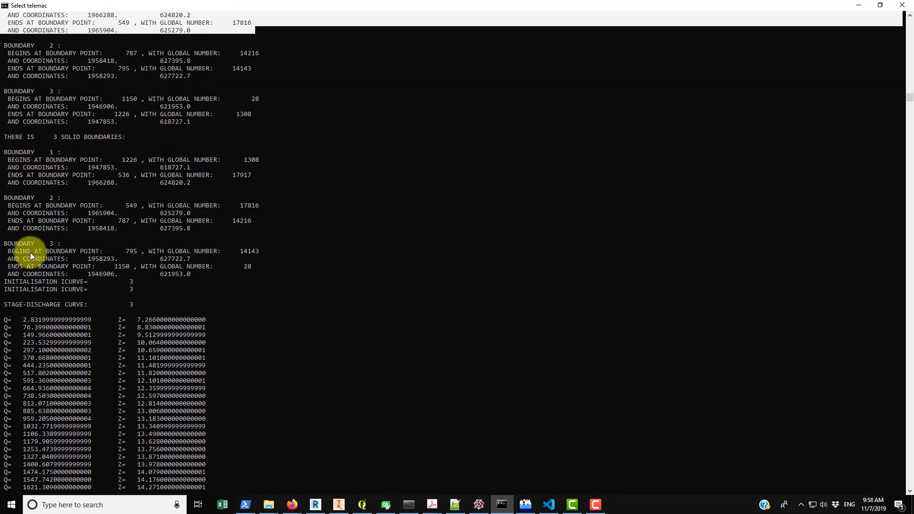
scroll(30, 253, down, 3)
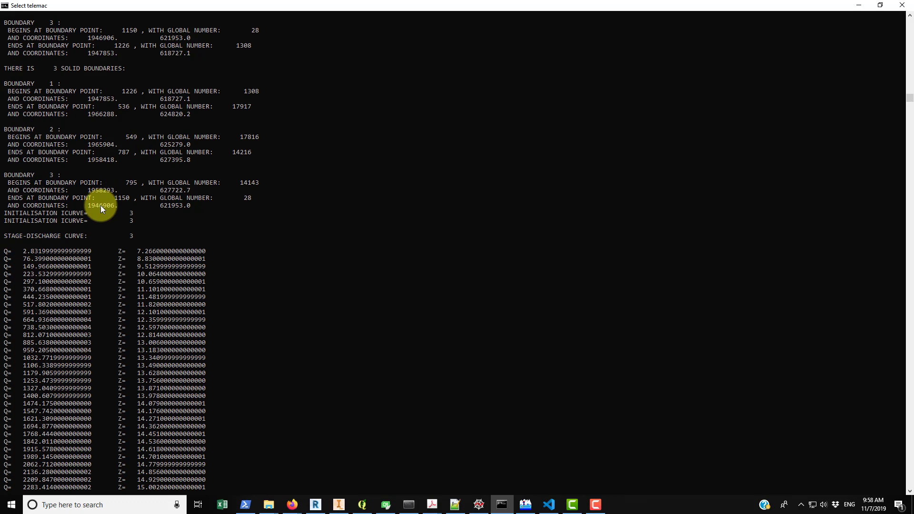
scroll(89, 181, down, 2)
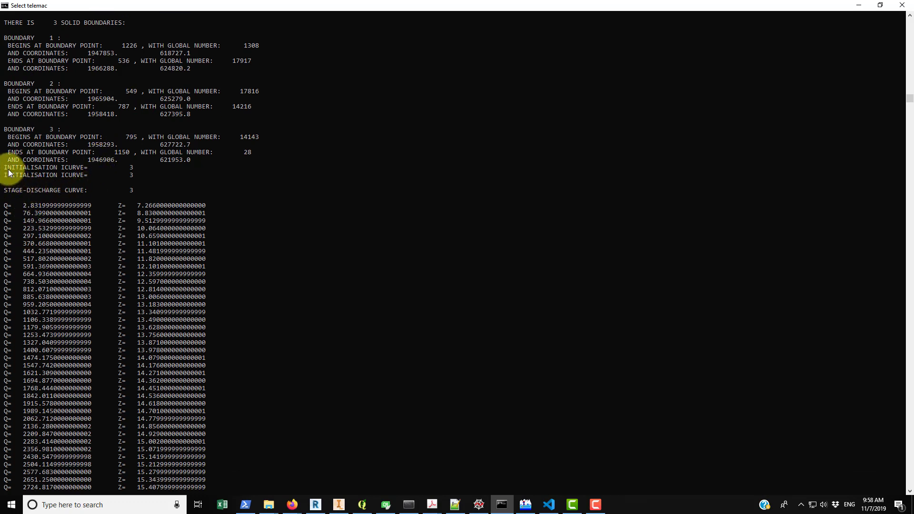
drag(9, 169, 64, 170)
right_click(63, 169)
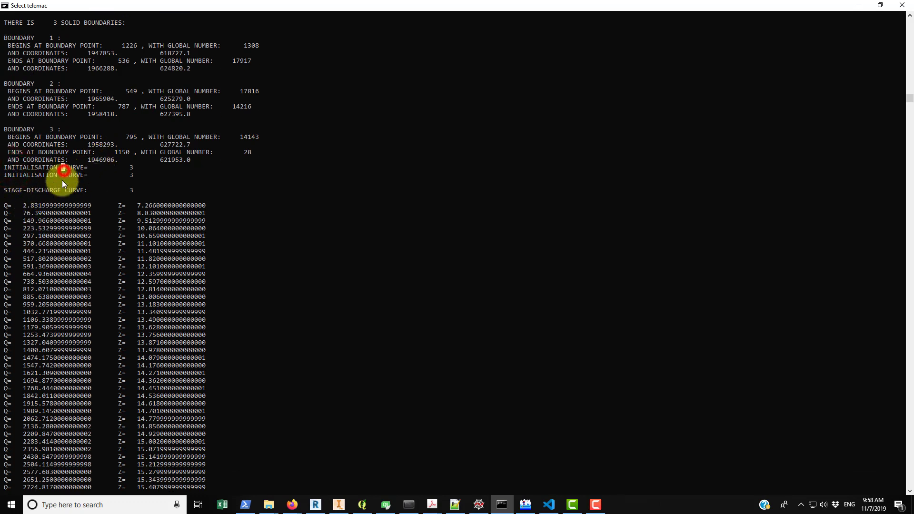
click(64, 168)
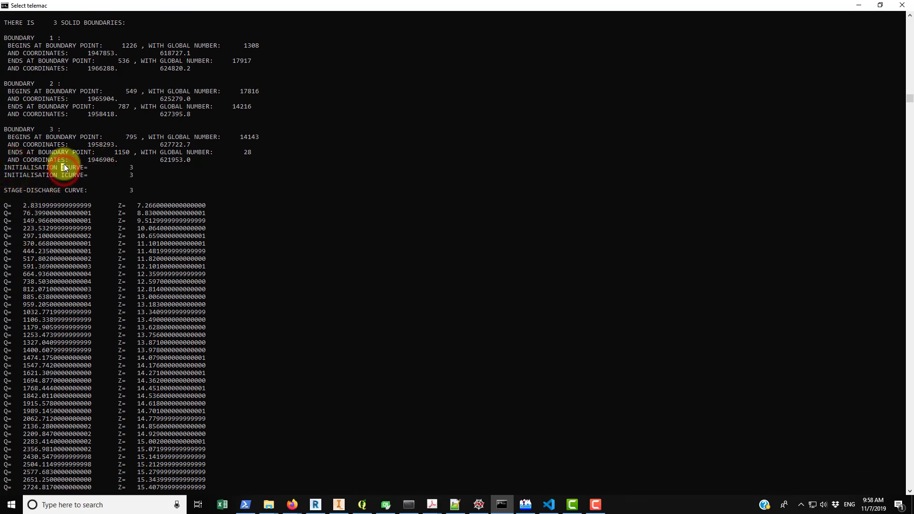
click(132, 167)
click(130, 175)
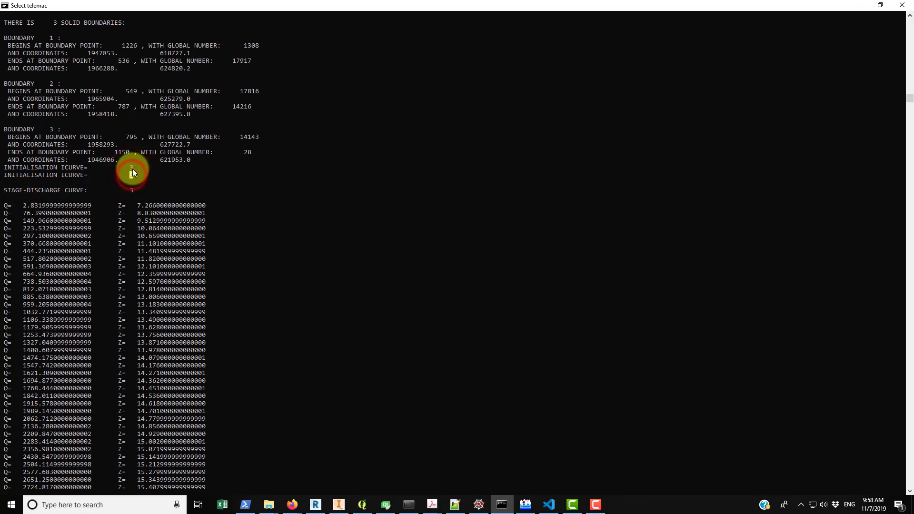
click(526, 504)
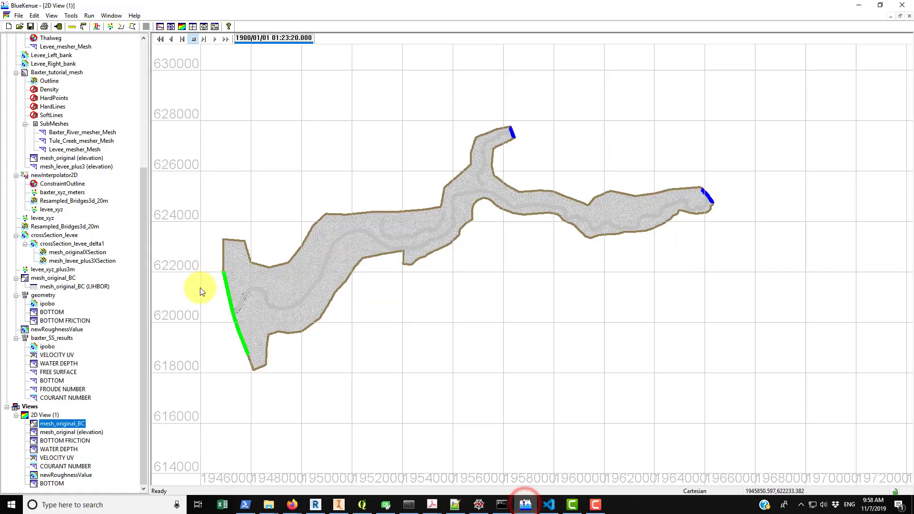
Bring the TELEMAC-2D console forward and copy the stage-discharge curve Q/Z values from its log
click(502, 505)
scroll(177, 249, down, 5)
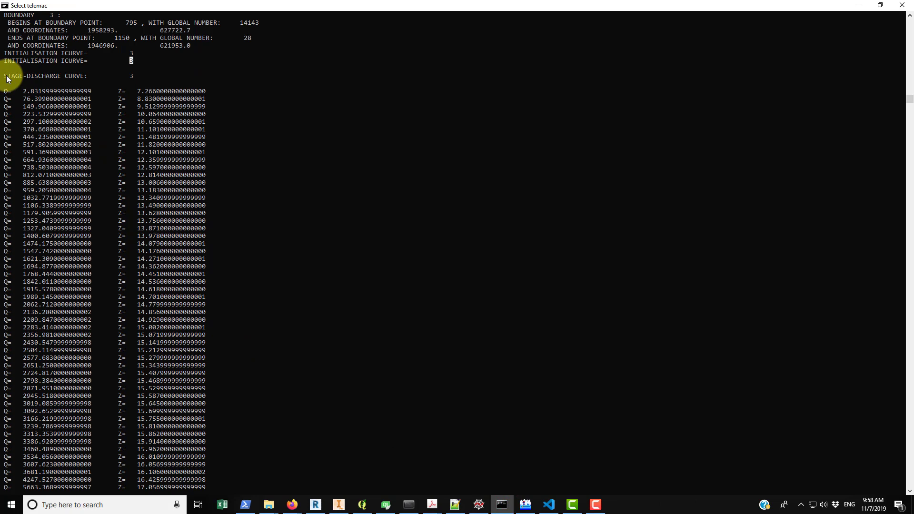
drag(6, 75, 218, 372)
scroll(147, 258, down, 4)
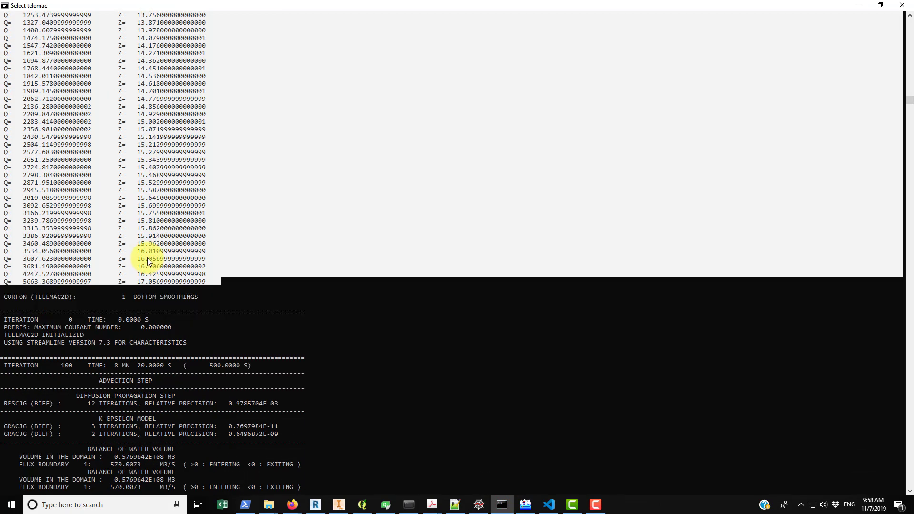
scroll(147, 258, up, 10)
scroll(152, 229, down, 4)
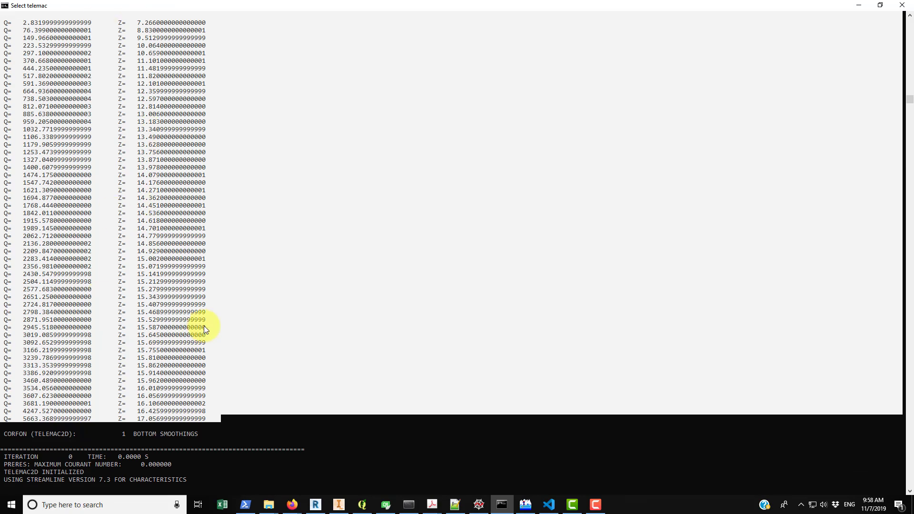
scroll(204, 326, down, 6)
right_click(355, 293)
Highlight the CORFON: 1 bottom smoothing line in the run log
scroll(153, 247, down, 5)
scroll(19, 205, up, 2)
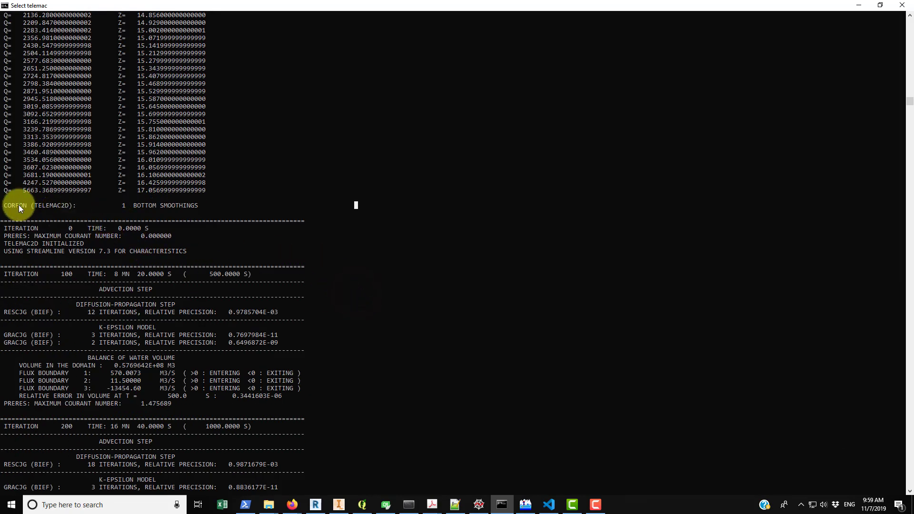
drag(19, 204, 216, 205)
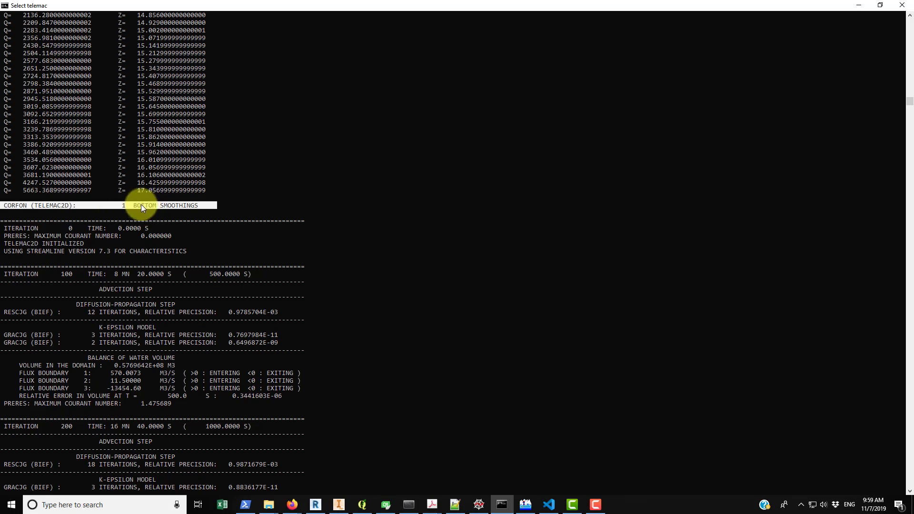
scroll(163, 258, down, 2)
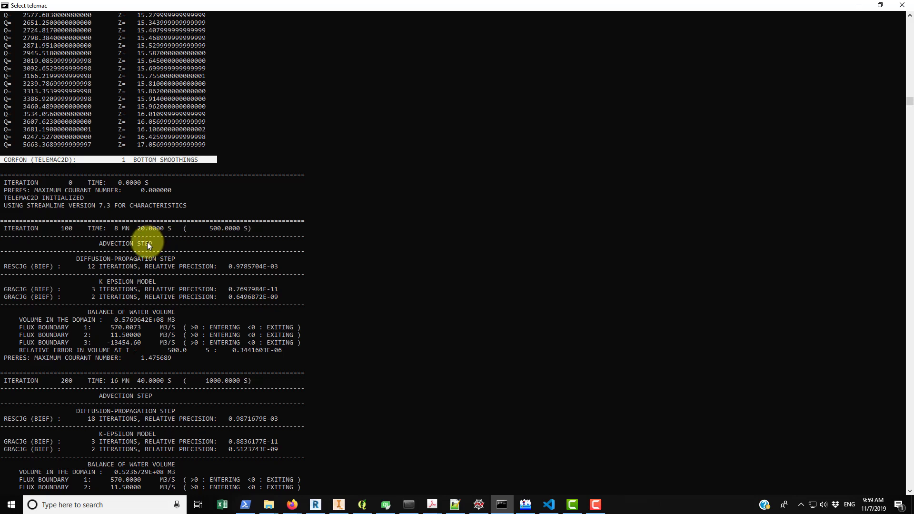
scroll(137, 179, down, 2)
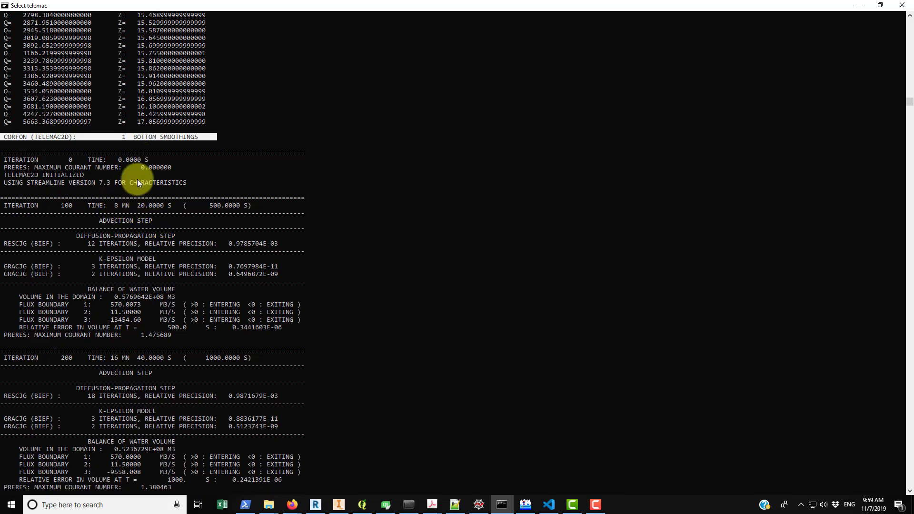
click(56, 153)
drag(3, 130, 187, 130)
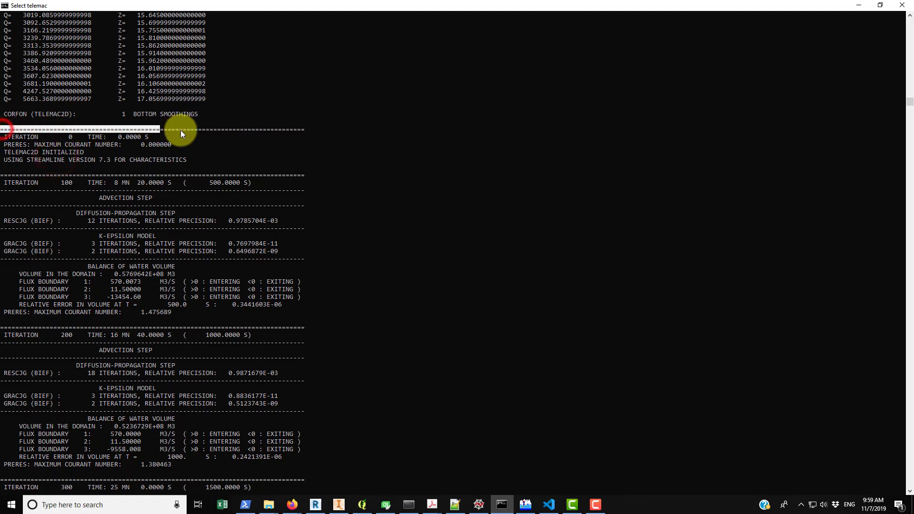
scroll(157, 198, up, 9)
scroll(148, 205, up, 20)
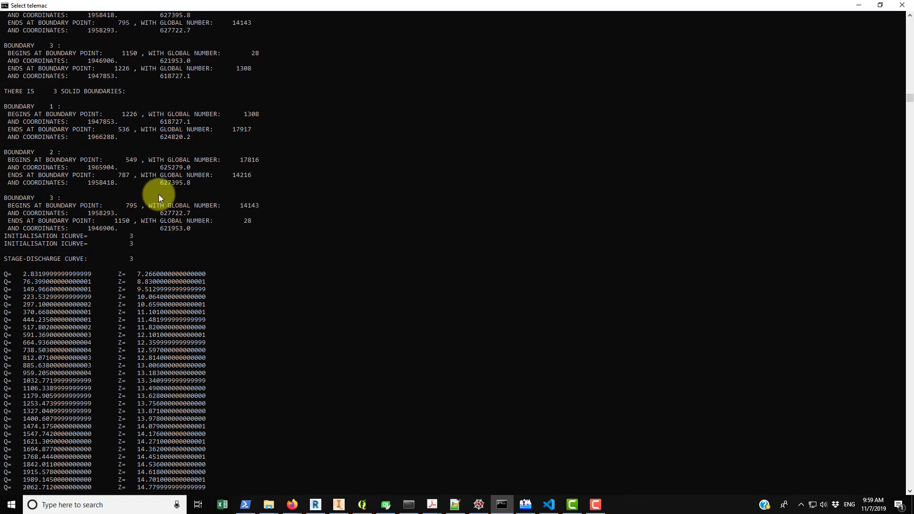
scroll(162, 197, down, 20)
scroll(172, 209, up, 16)
scroll(173, 215, down, 19)
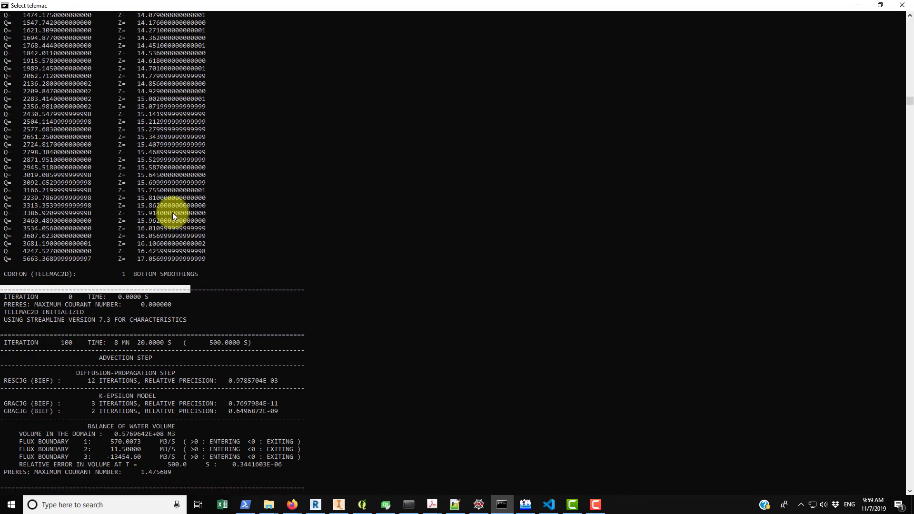
click(146, 244)
drag(2, 175, 231, 205)
click(173, 228)
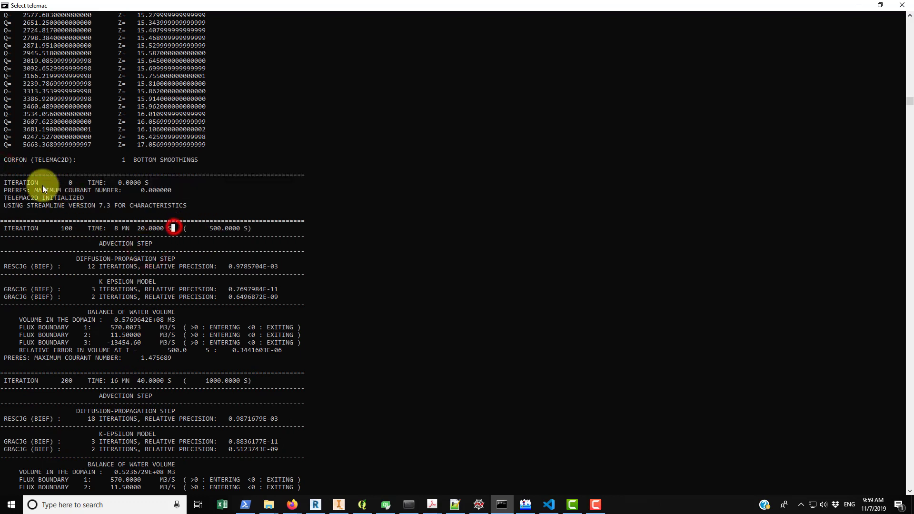
drag(3, 176, 175, 215)
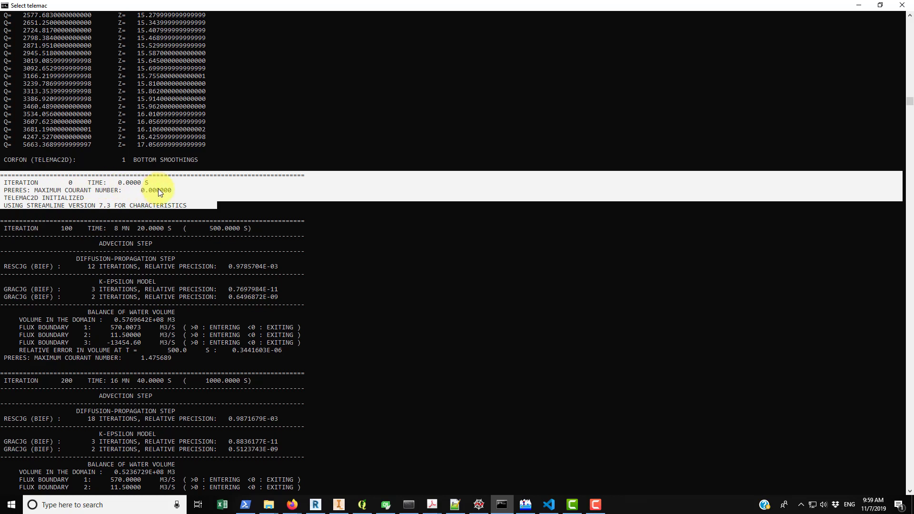
drag(4, 198, 87, 200)
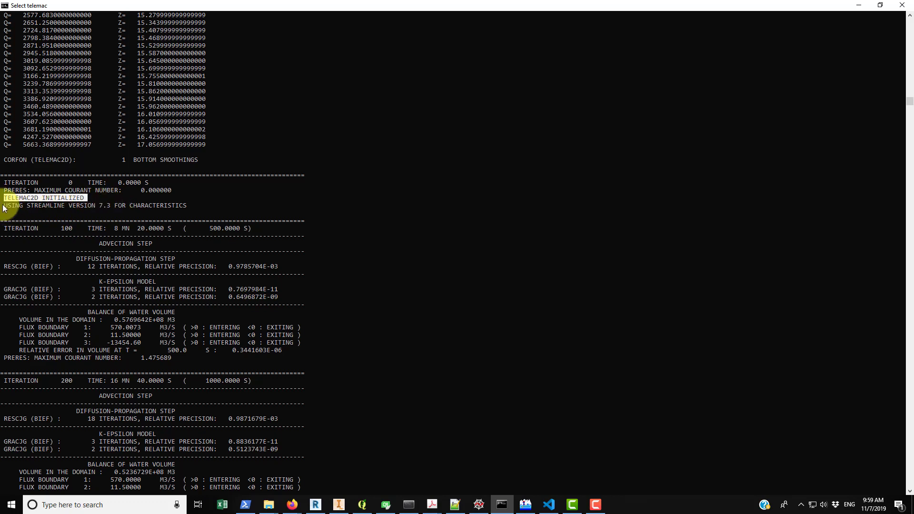
drag(2, 205, 196, 207)
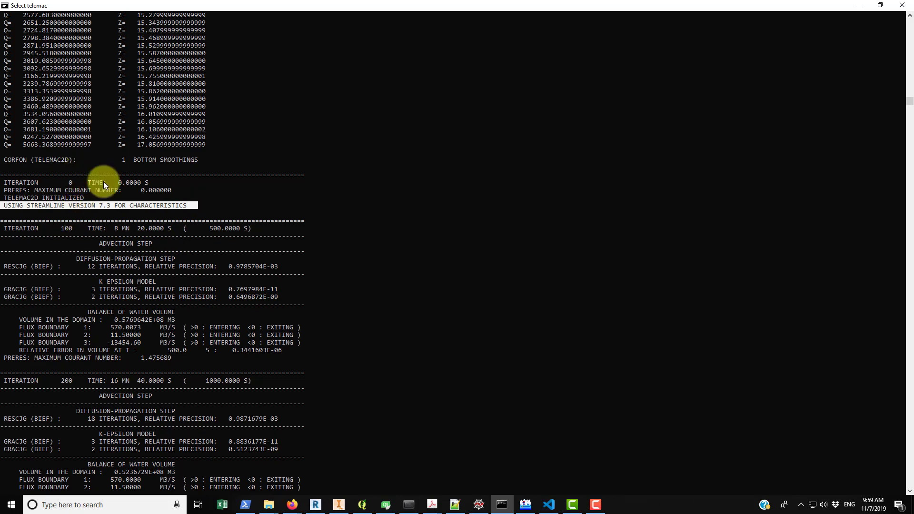
click(6, 223)
drag(7, 223, 285, 357)
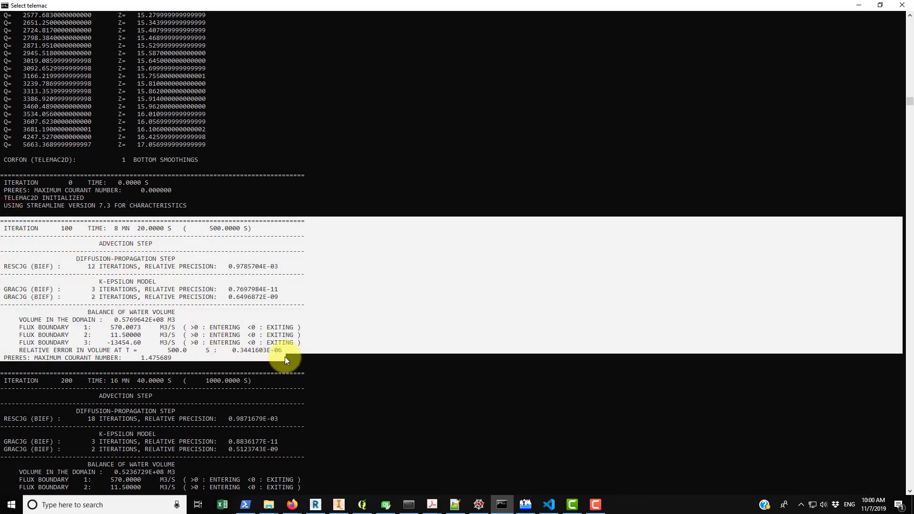
right_click(285, 356)
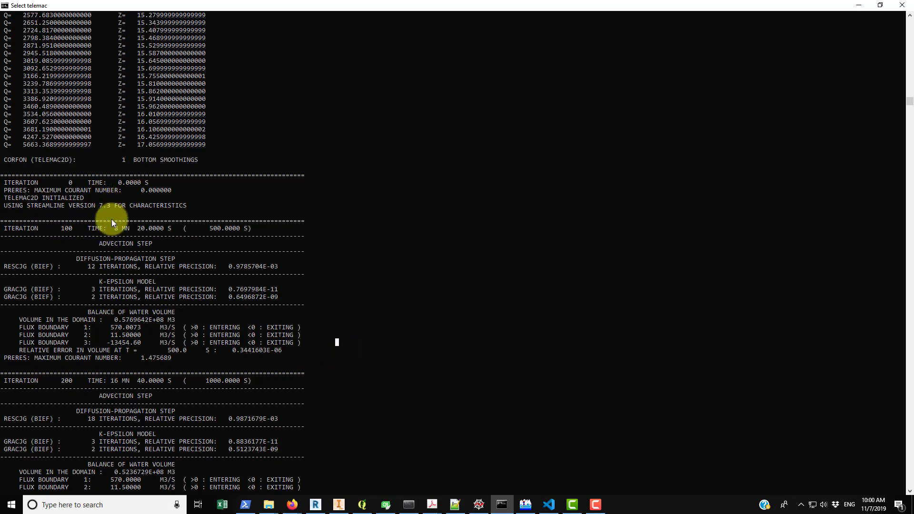
drag(138, 228, 243, 229)
right_click(199, 247)
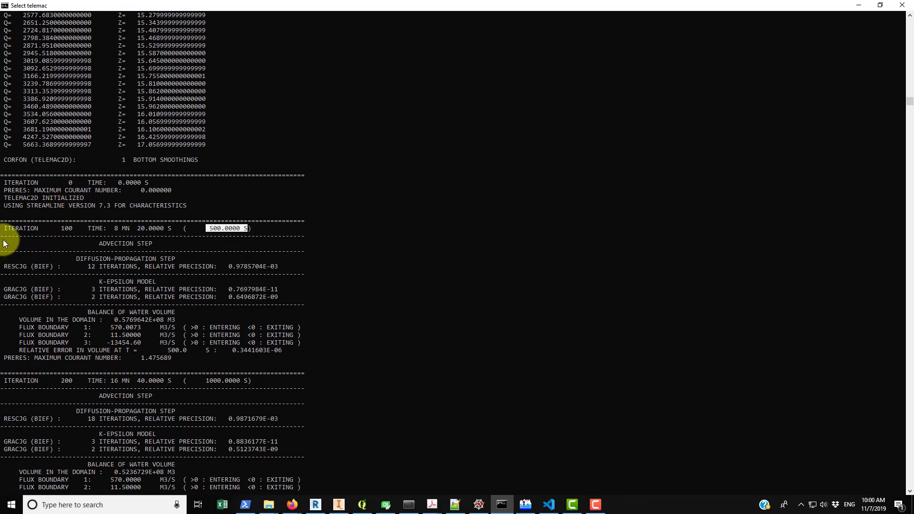
drag(4, 244, 300, 297)
scroll(300, 298, down, 2)
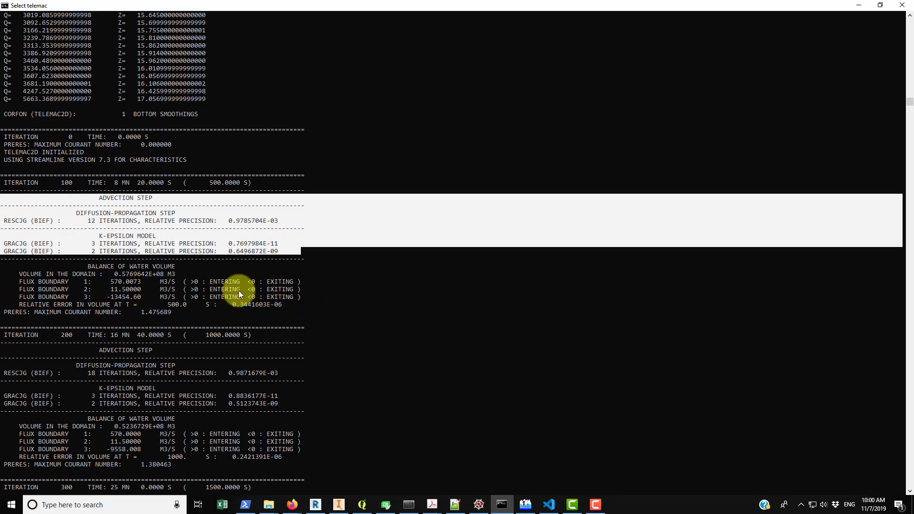
right_click(220, 296)
scroll(135, 333, down, 3)
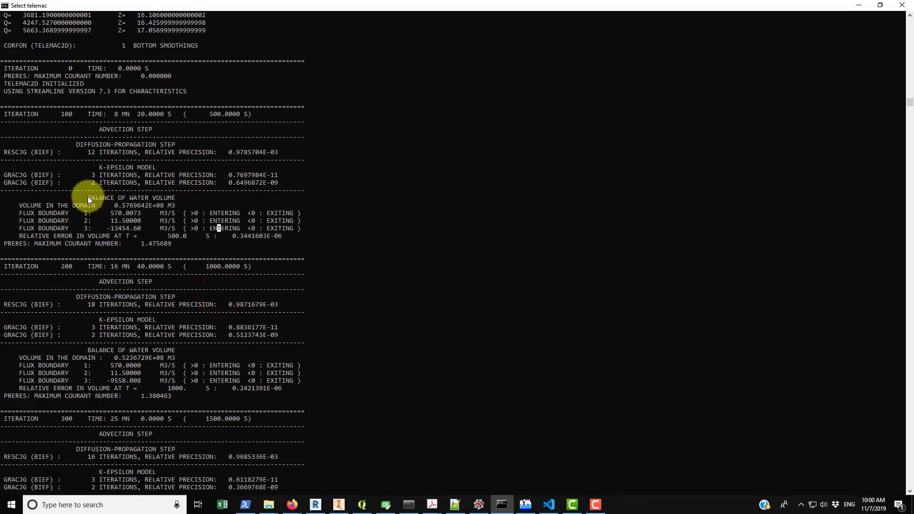
click(64, 197)
drag(18, 205, 182, 207)
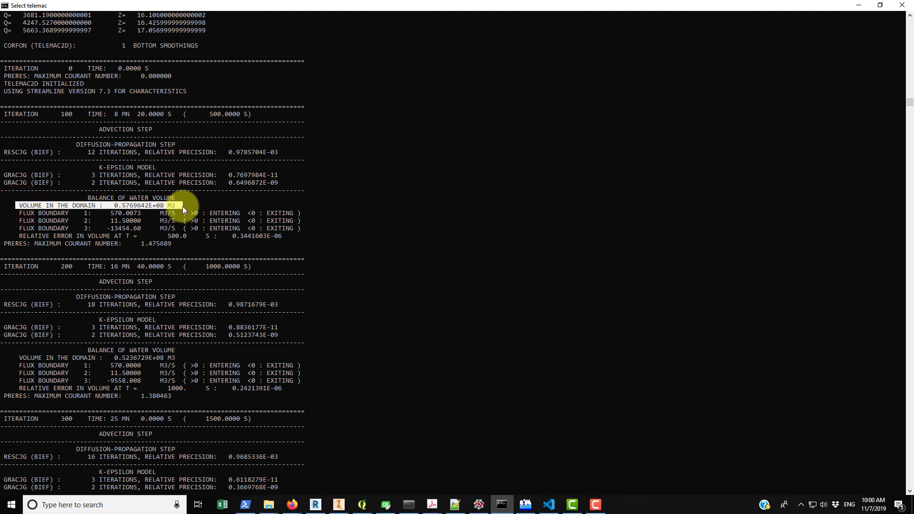
click(124, 211)
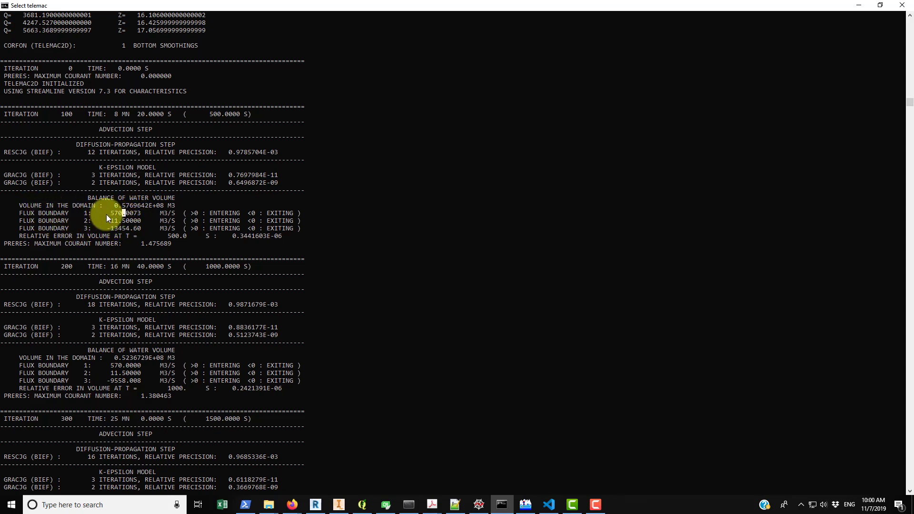
drag(110, 213, 139, 213)
drag(113, 221, 142, 230)
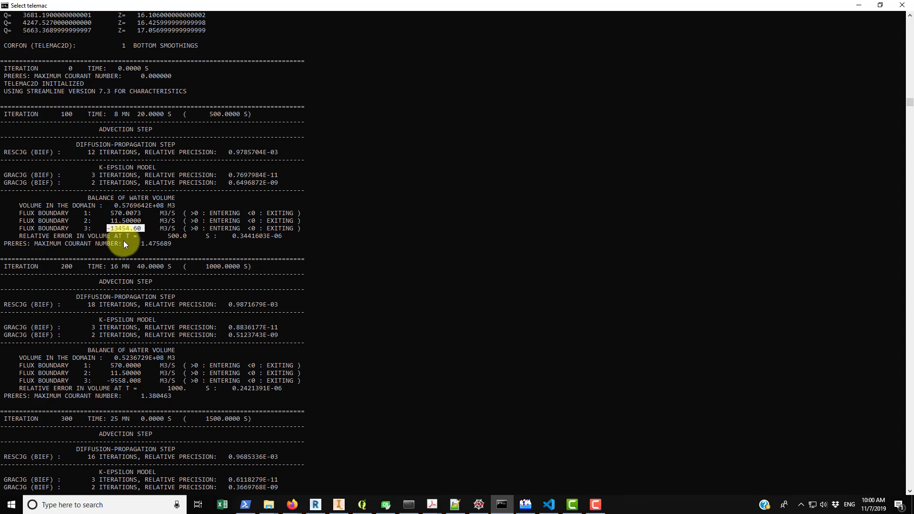
scroll(134, 225, down, 1)
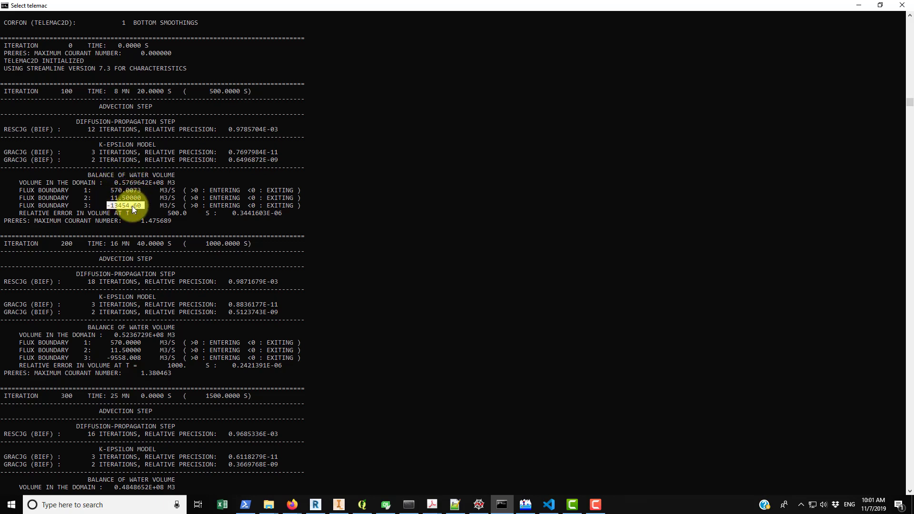
drag(28, 183, 171, 184)
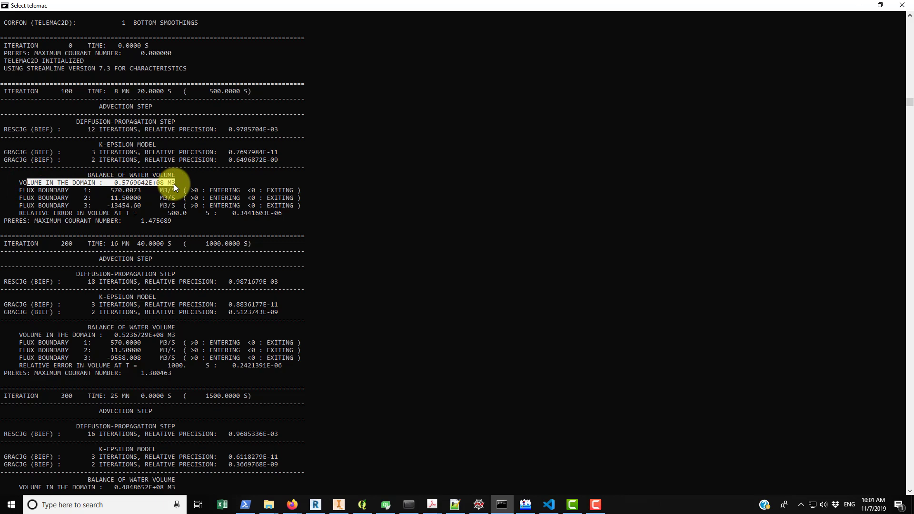
scroll(99, 236, down, 1)
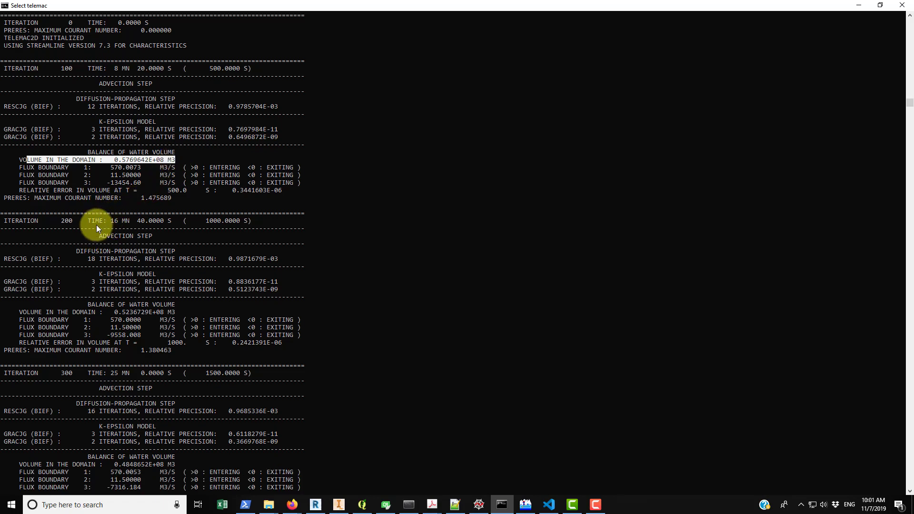
drag(4, 221, 75, 223)
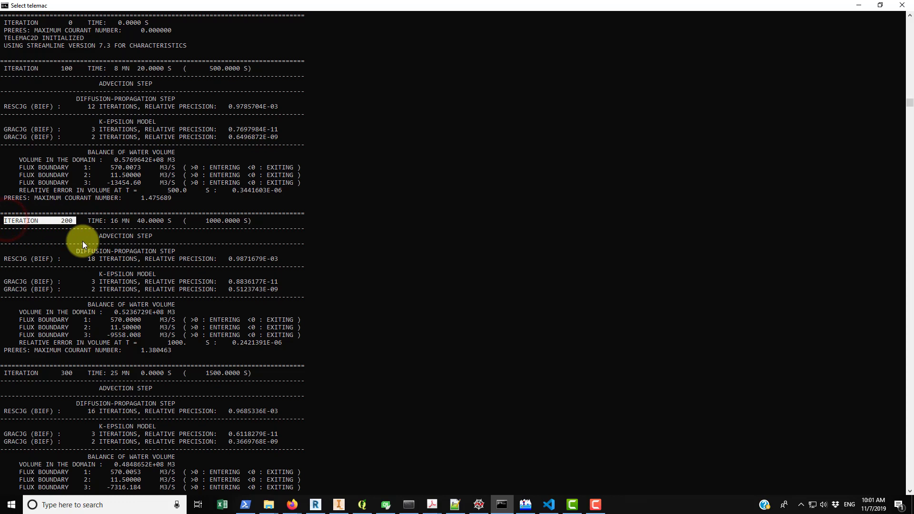
drag(111, 312, 175, 314)
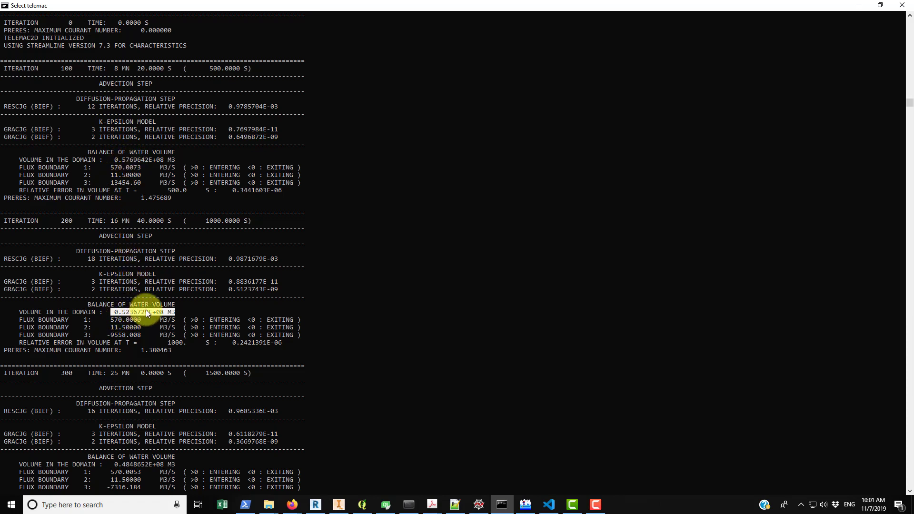
scroll(146, 309, down, 1)
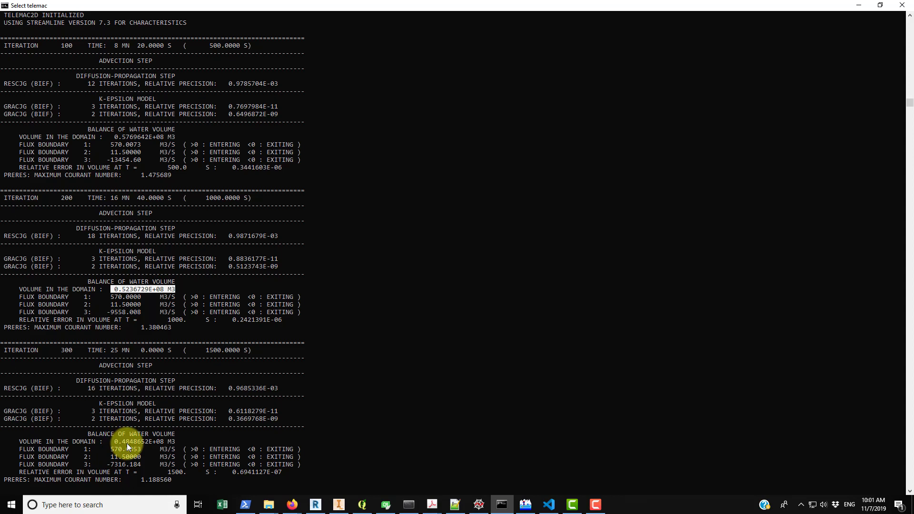
drag(153, 442, 158, 441)
scroll(141, 233, down, 2)
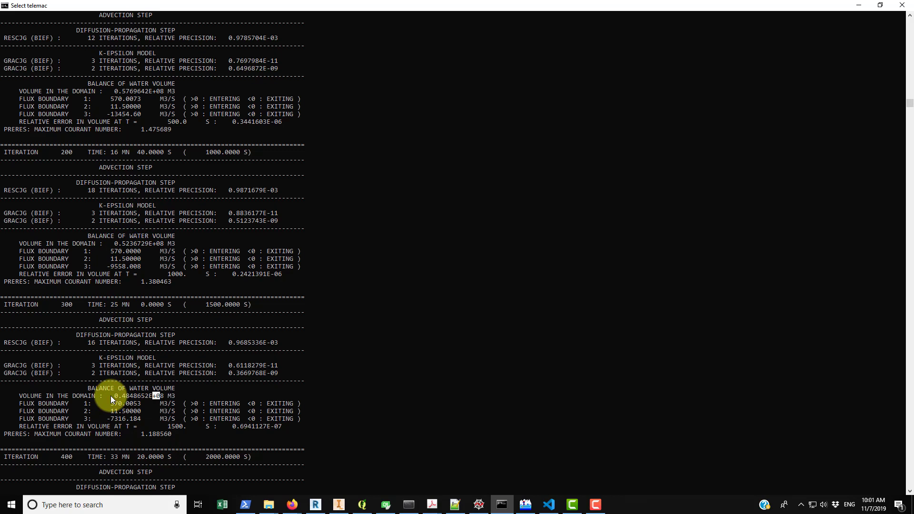
drag(115, 396, 137, 396)
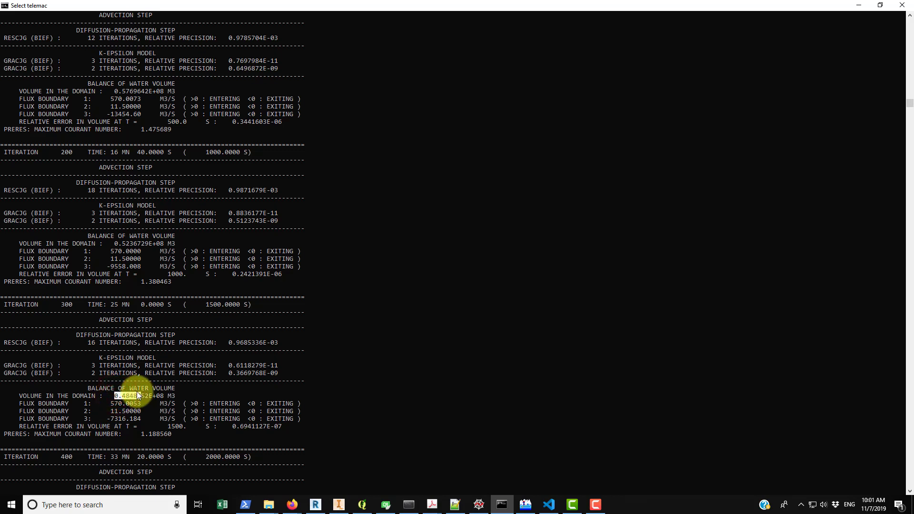
scroll(177, 329, down, 4)
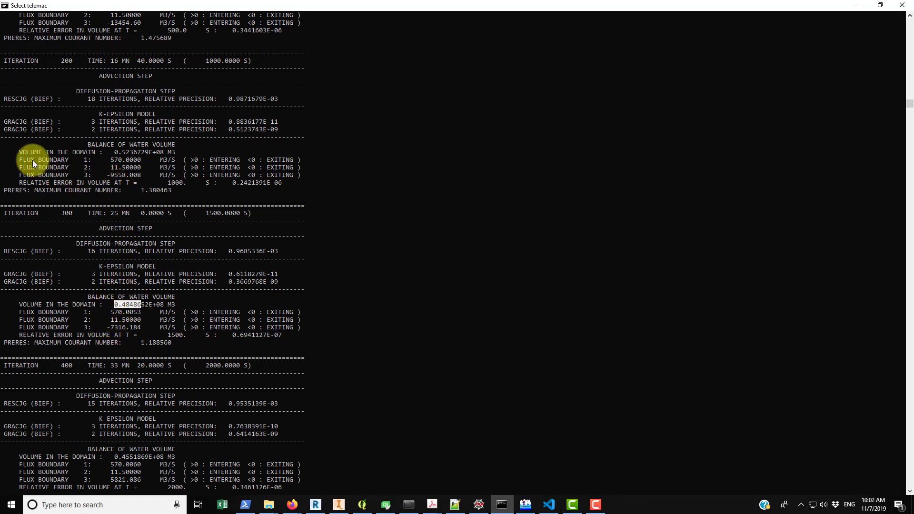
drag(25, 160, 115, 163)
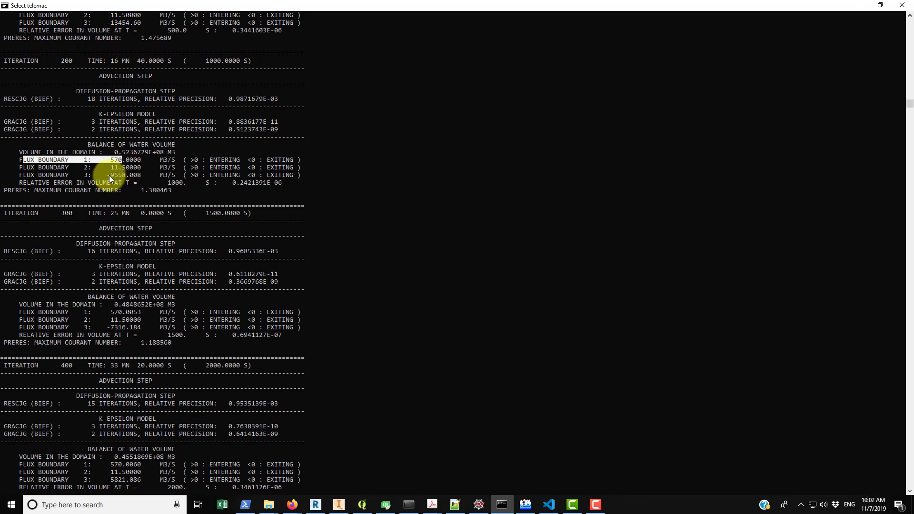
drag(108, 175, 142, 177)
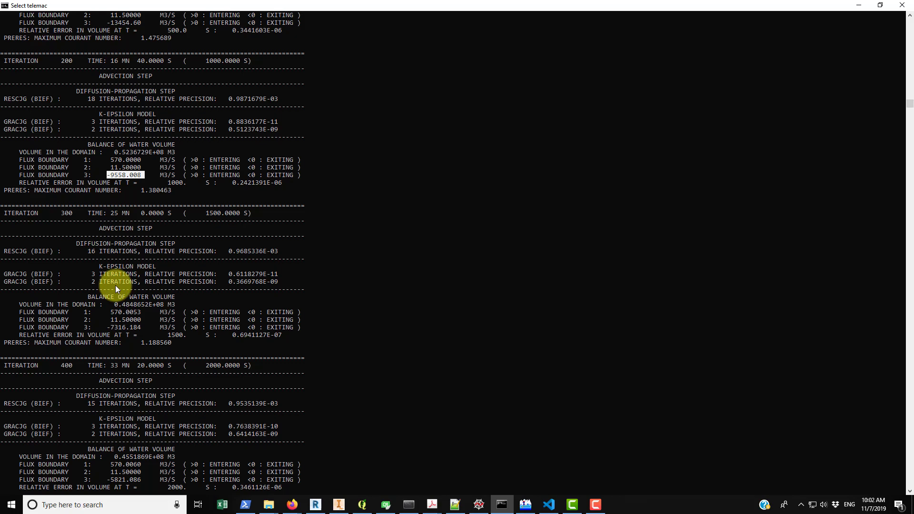
click(115, 183)
scroll(119, 108, up, 3)
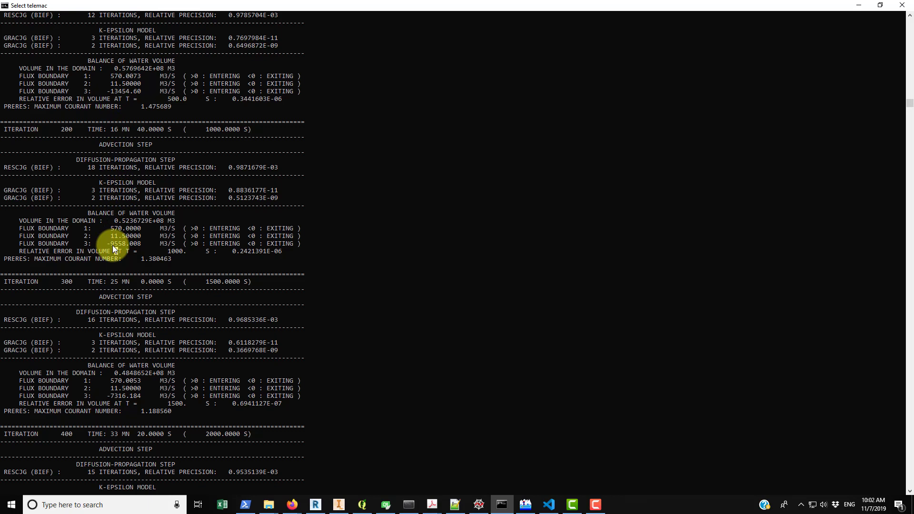
scroll(114, 248, down, 3)
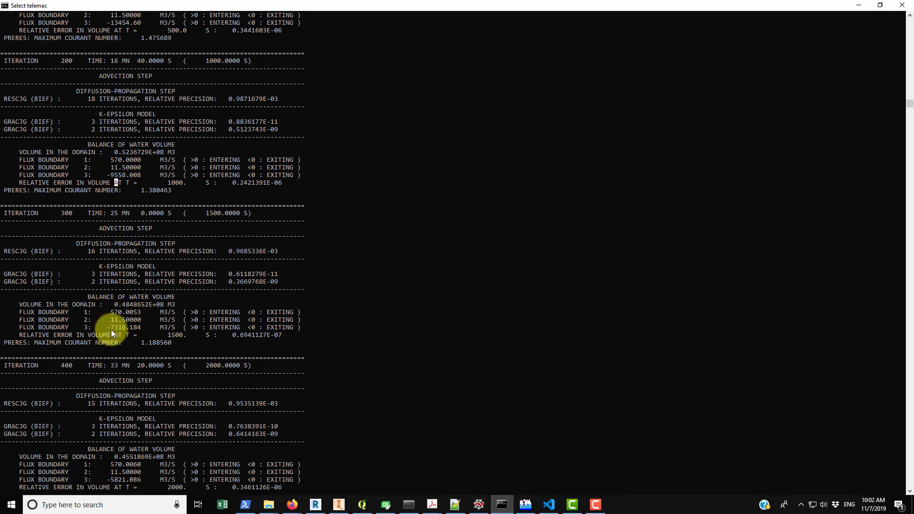
Rerun telemac2d.py baxter_steady_state_modified.cas, then interrupt it with Ctrl+C after iteration 100
scroll(116, 325, down, 2)
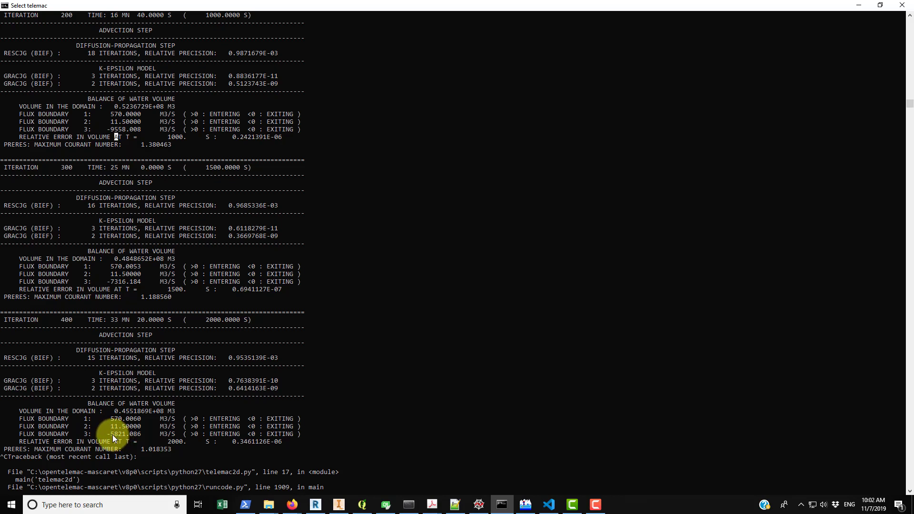
scroll(132, 405, down, 2)
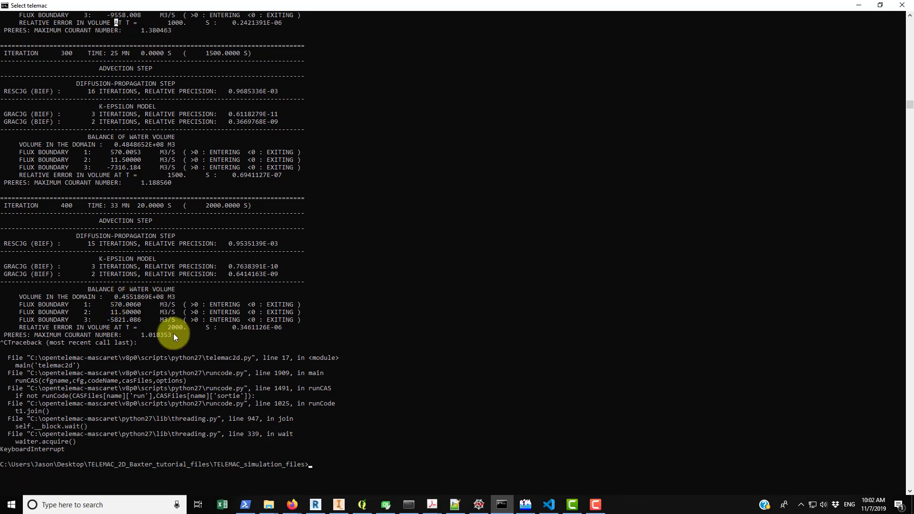
key(Up)
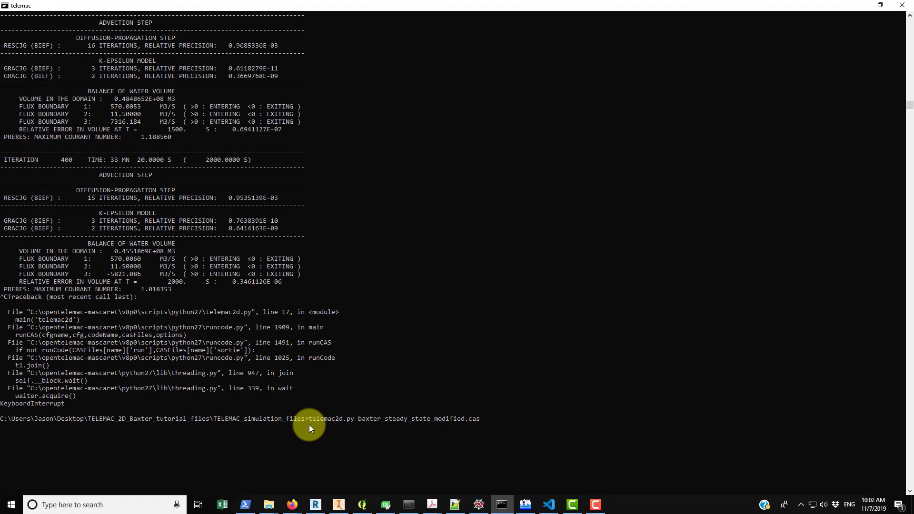
key(Return)
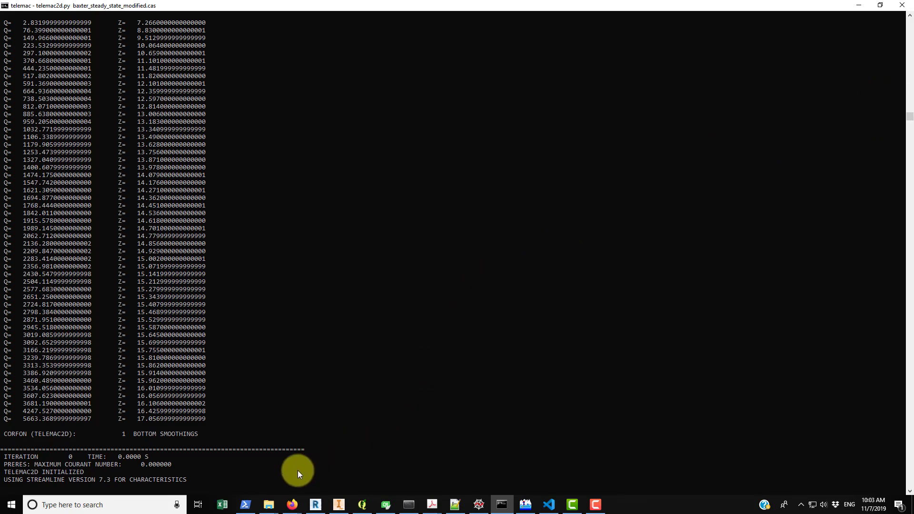
scroll(259, 363, down, 7)
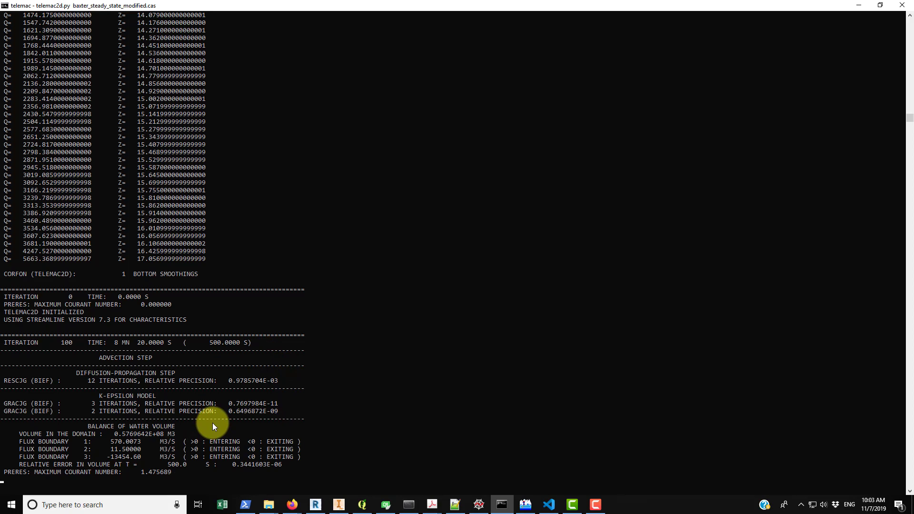
key(ctrl+c)
Select the 7,747 KB baxter_SS_results.slf file in the TELEMAC_simulation_files folder
click(268, 505)
click(245, 476)
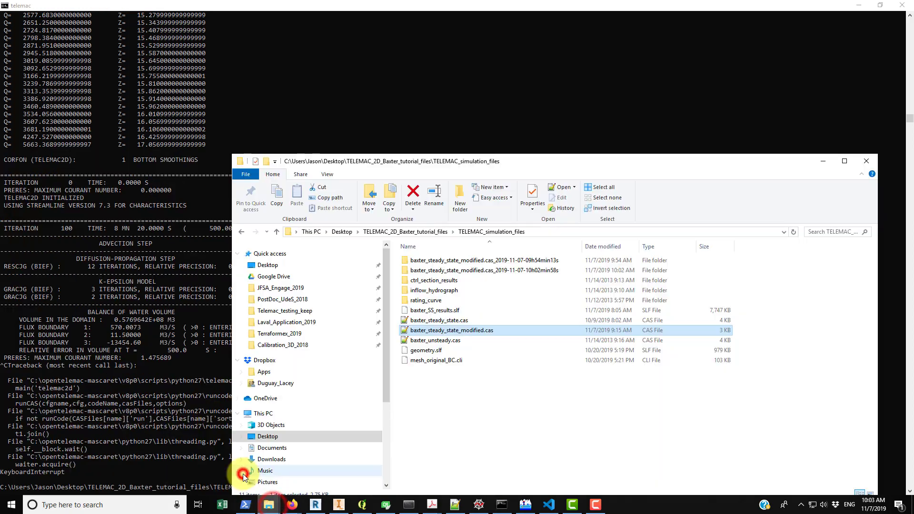
click(428, 308)
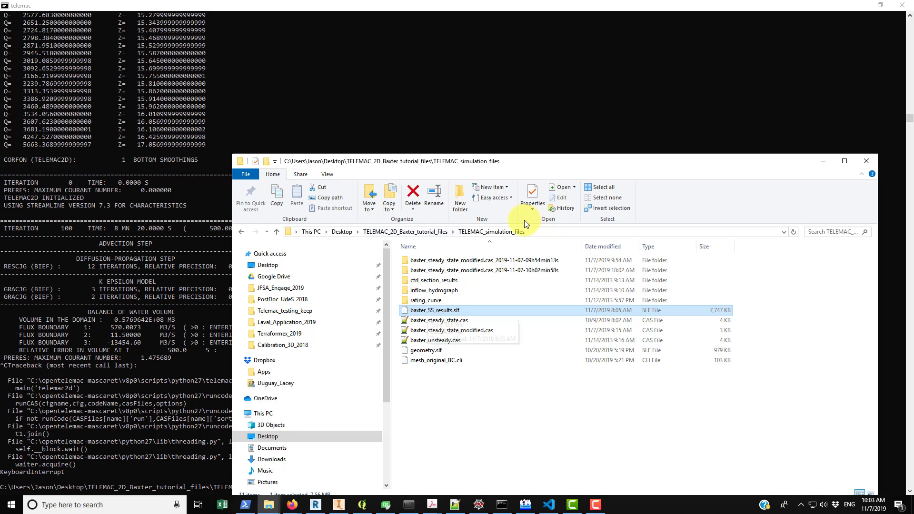
Try '../' and 'Results/' prefixes on line 21's RESULTS FILE path, then revert to 'baxter_SS_results.slf'
click(456, 503)
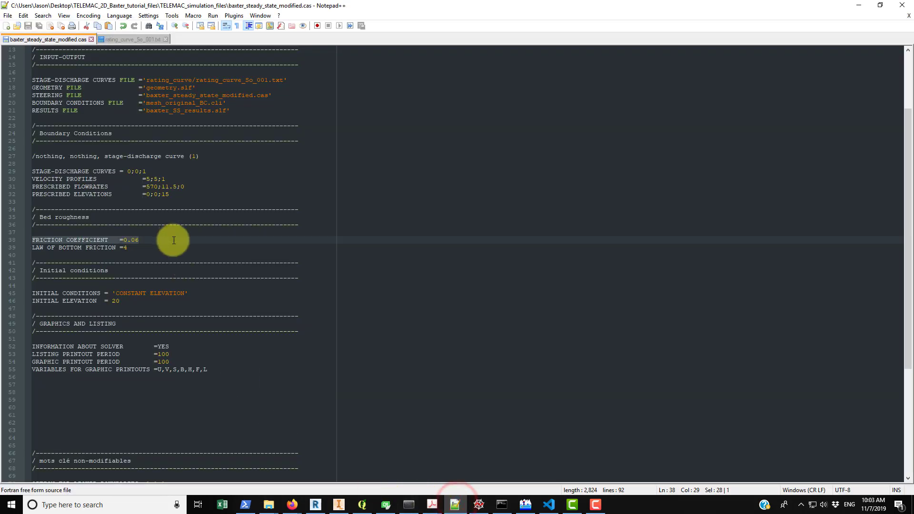
scroll(174, 240, up, 4)
click(171, 210)
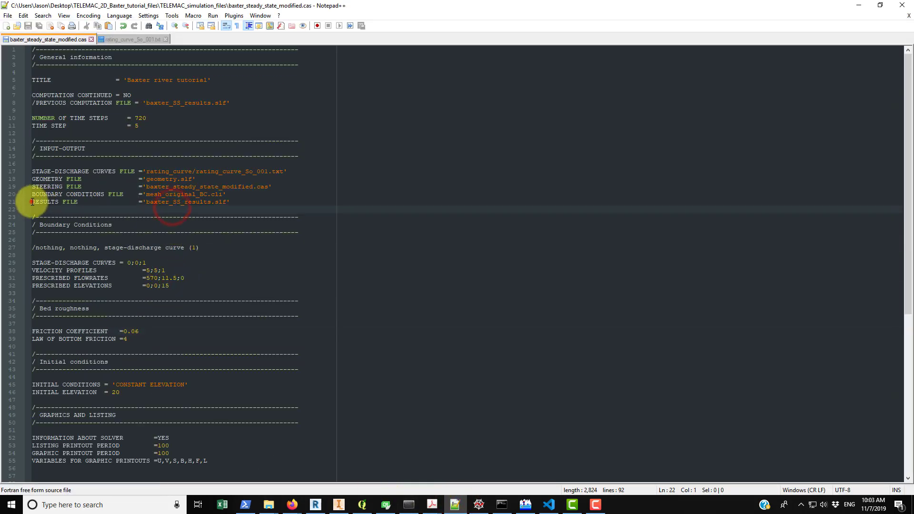
drag(32, 202, 246, 203)
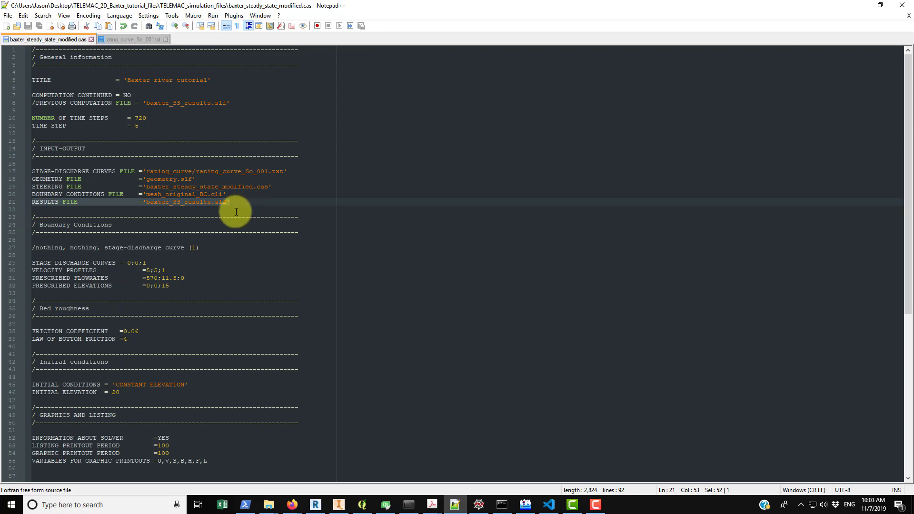
click(180, 208)
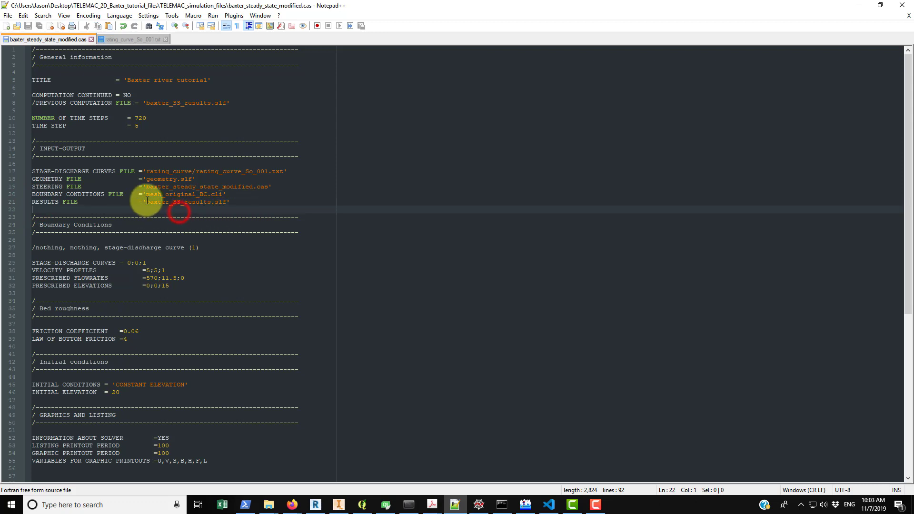
click(147, 202)
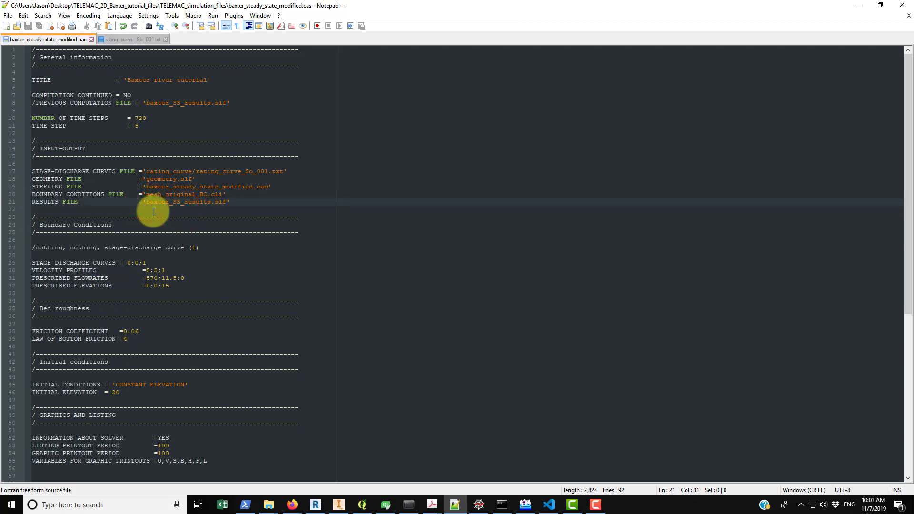
text(../)
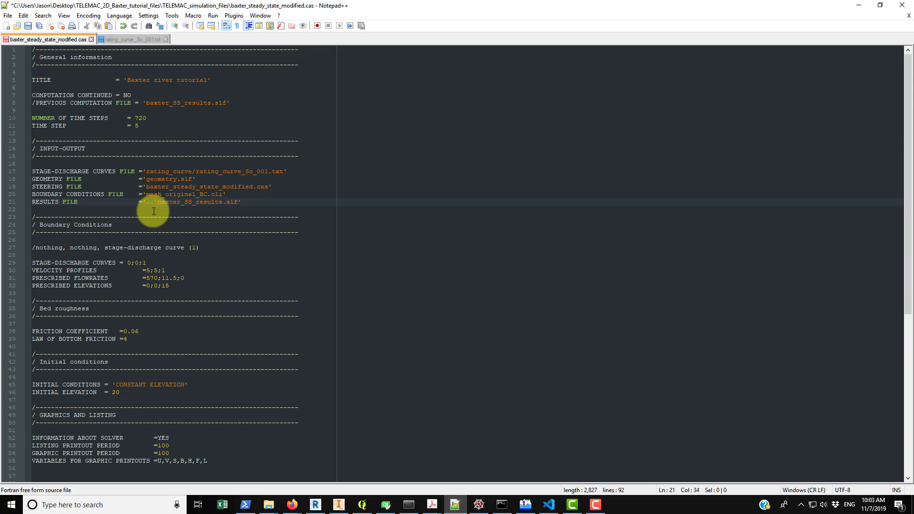
key(BackSpace)
text(/)
text(Results)
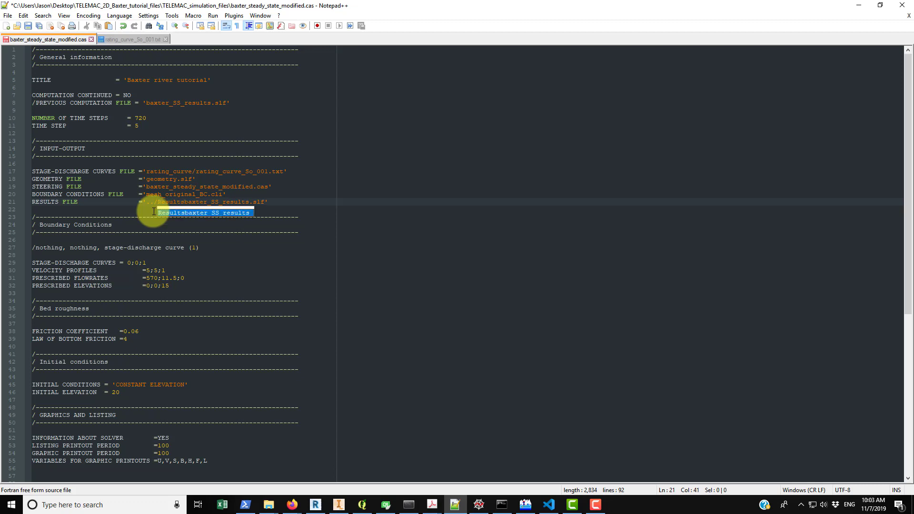
text(/)
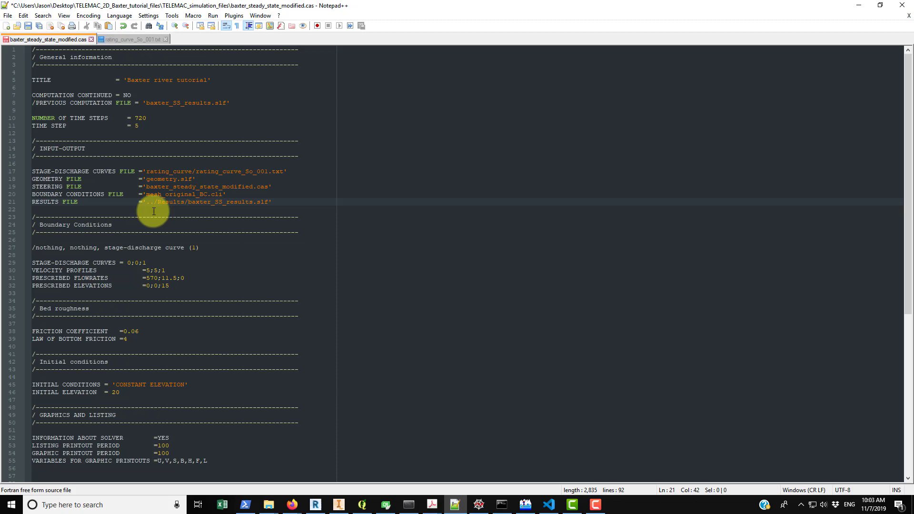
key(BackSpace)
key(BackSpace)
key(BackSpace)
key(BackSpace)
key(BackSpace)
key(BackSpace)
key(BackSpace)
key(BackSpace)
key(BackSpace)
key(BackSpace)
key(BackSpace)
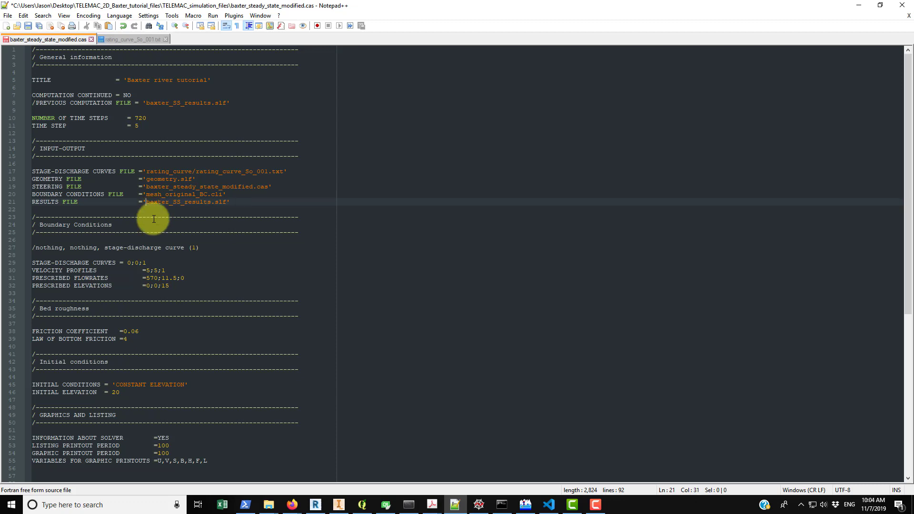
Check baxter_steady_state_modified.cas and baxter_SS_results.slf in the simulation folder, then return to BlueKenue
mouse_move(270, 505)
click(225, 453)
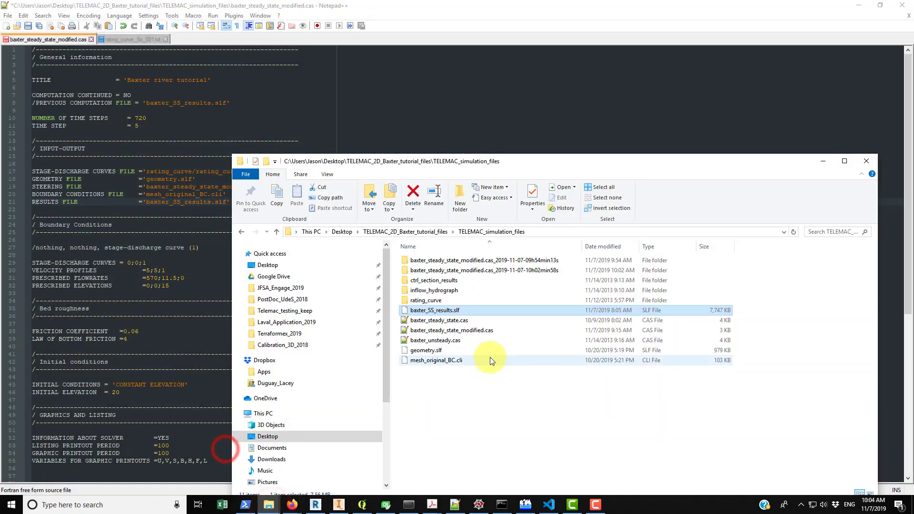
click(464, 330)
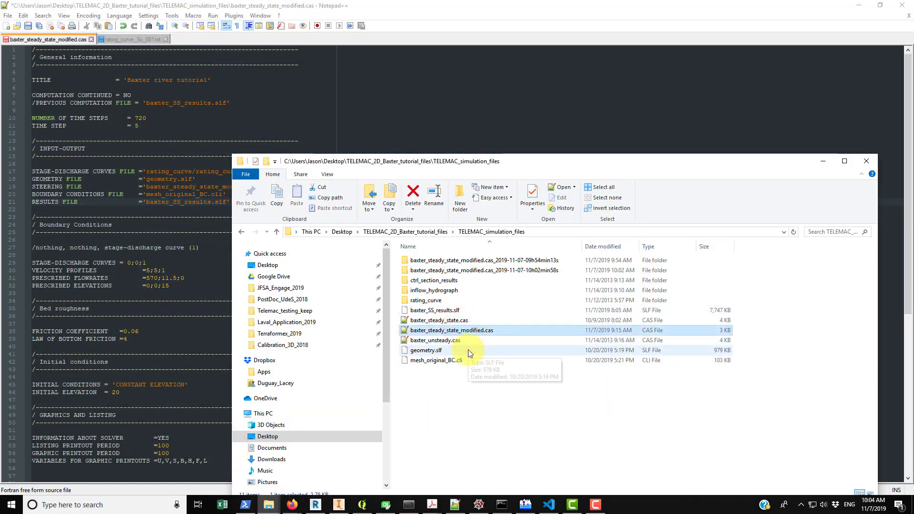
click(435, 310)
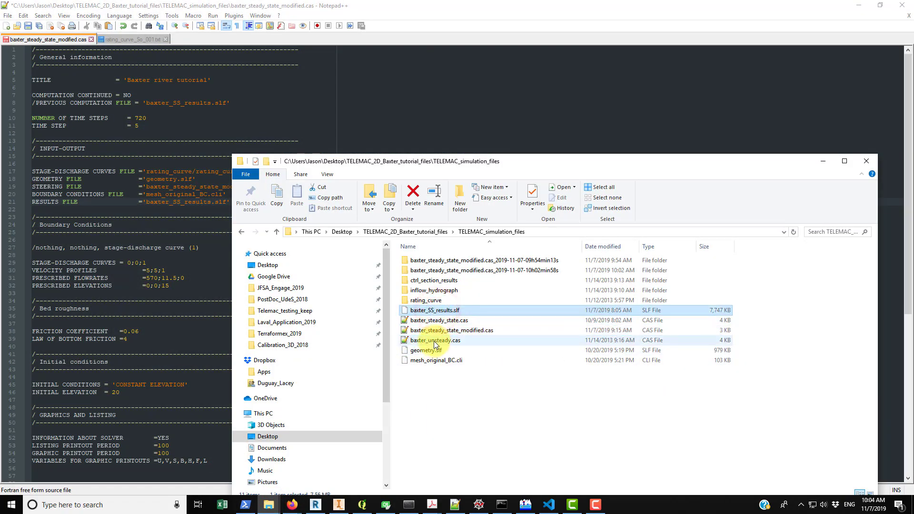
click(526, 505)
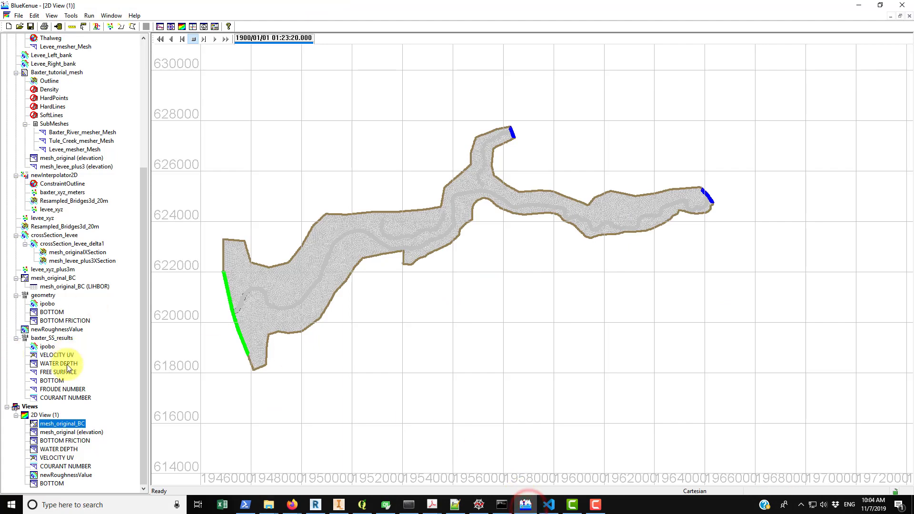
Remove BOTTOM FRICTION, WATER DEPTH, VELOCITY UV, COURANT NUMBER and the baxter_SS_results file from the tree
right_click(60, 441)
click(95, 291)
right_click(71, 449)
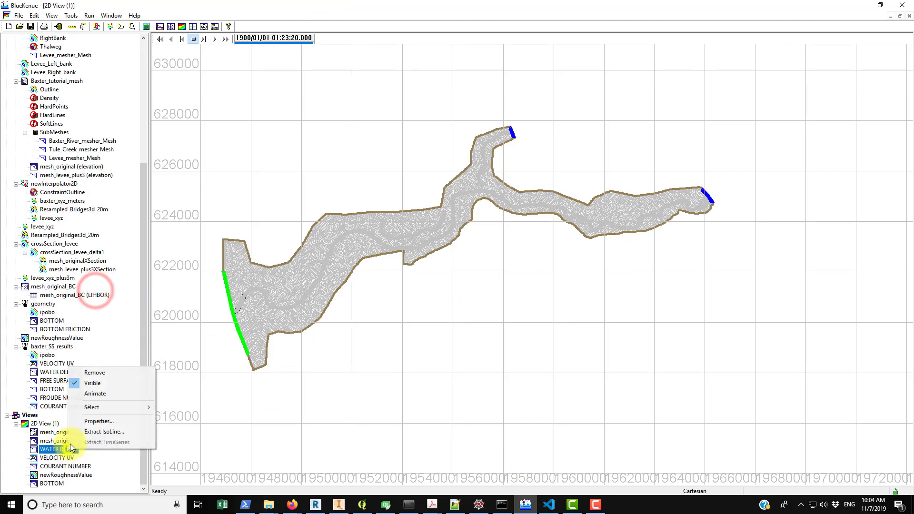
click(101, 375)
right_click(65, 457)
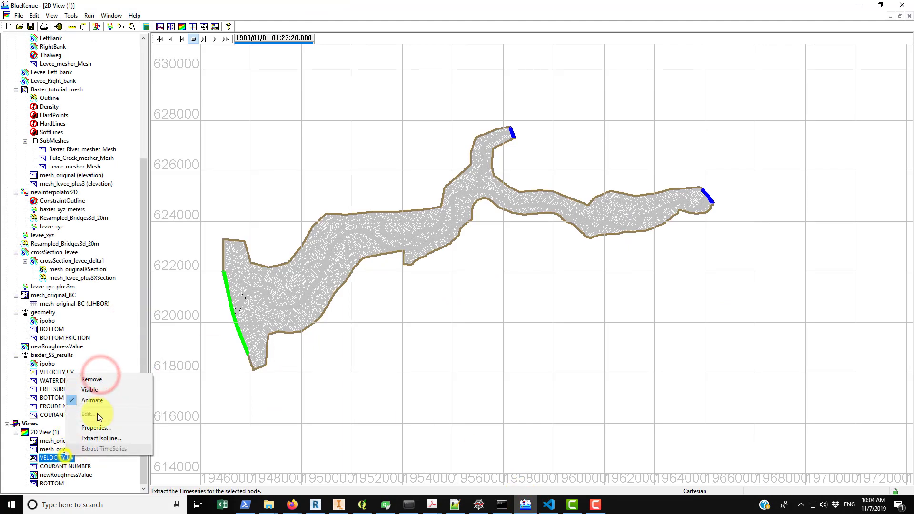
click(95, 380)
right_click(65, 466)
click(90, 390)
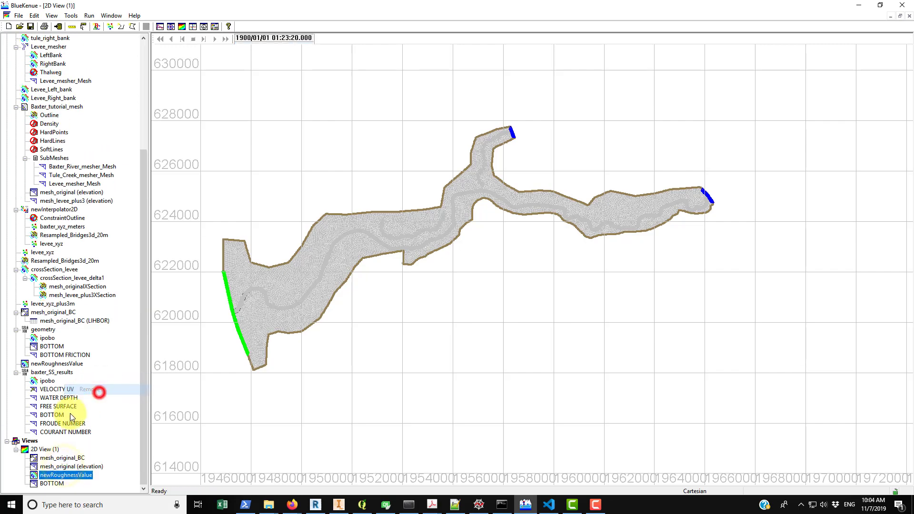
right_click(52, 373)
click(70, 380)
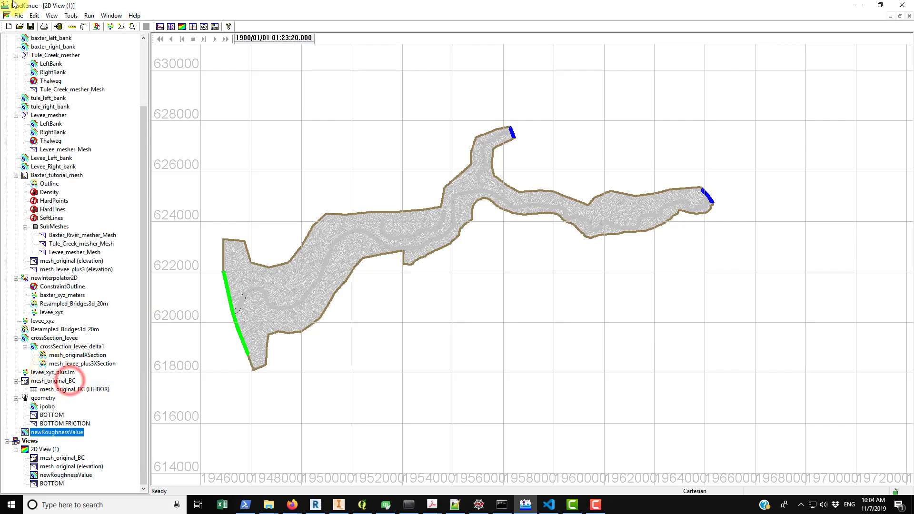
click(18, 15)
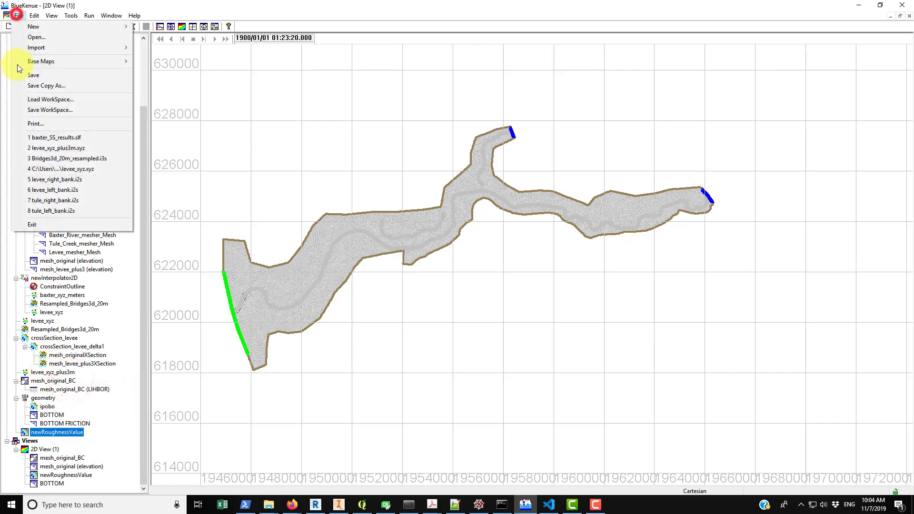
Open baxter_SS_results.slf and confirm the reading report's Total FrameCount: 11
click(37, 38)
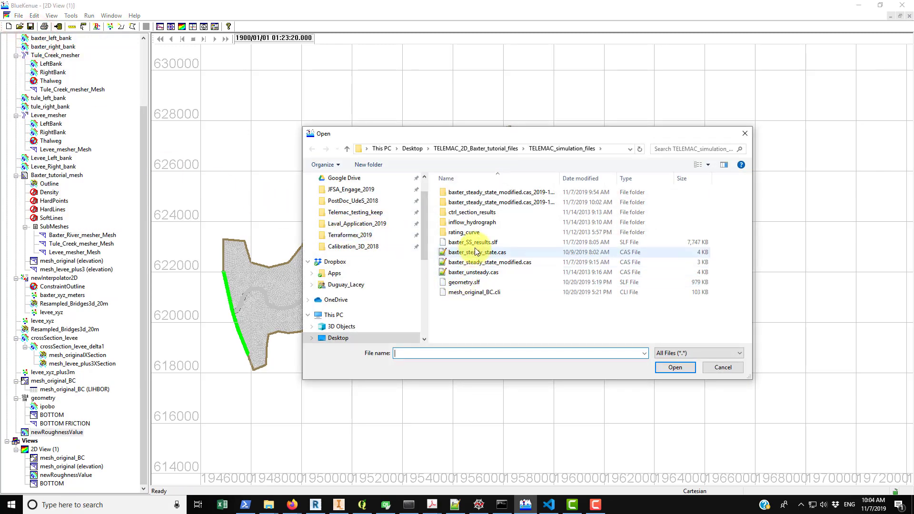
click(473, 242)
click(675, 367)
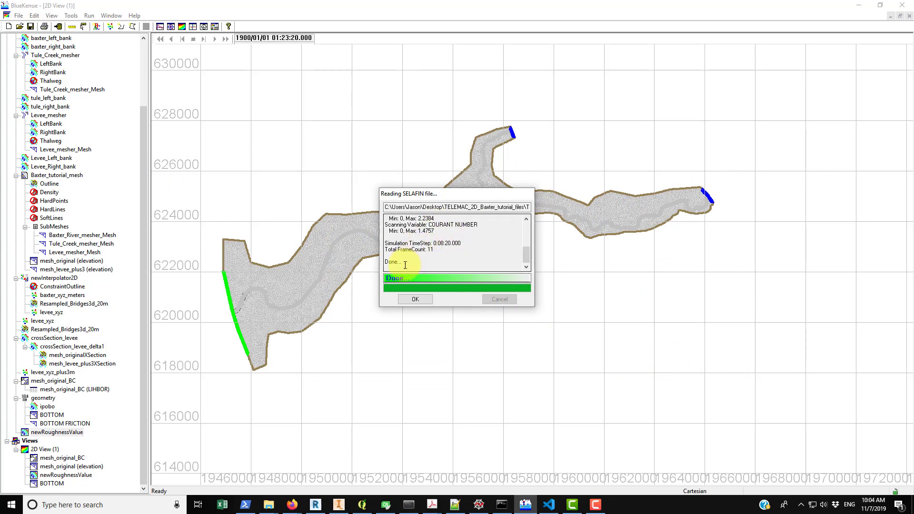
drag(385, 250, 434, 251)
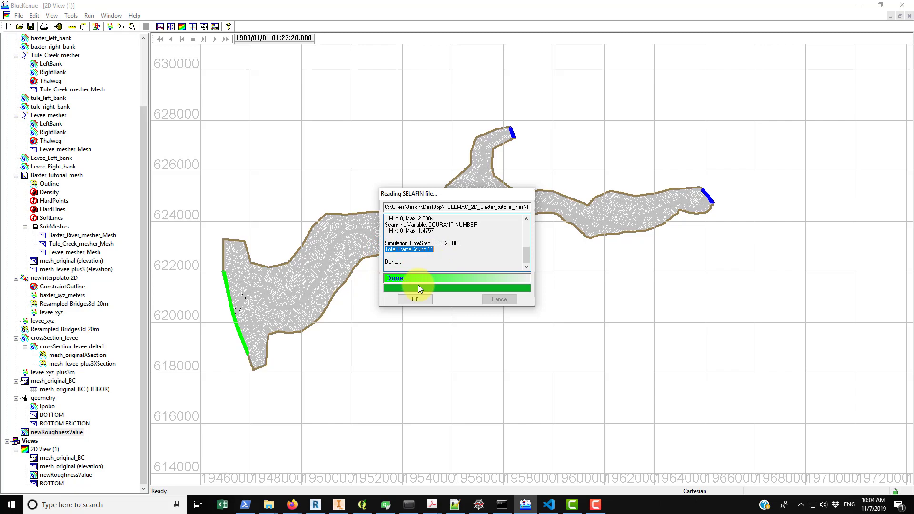
click(411, 299)
Try dropping VELOCITY UV onto FROUDE NUMBER and dismiss the cannot-accept error
drag(139, 238, 138, 278)
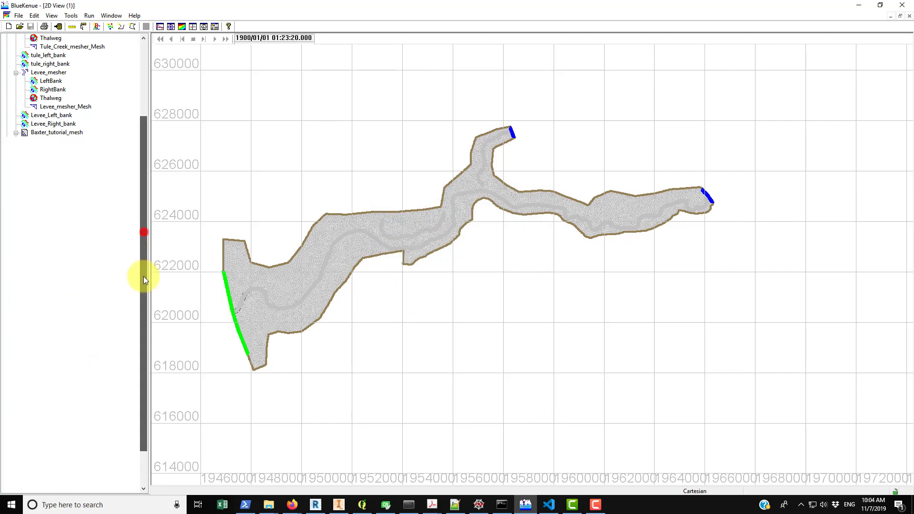
drag(56, 394, 62, 424)
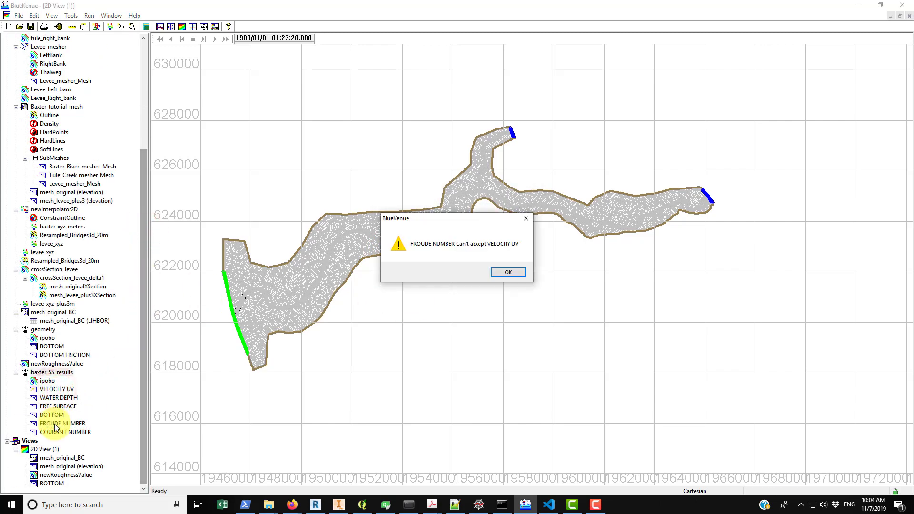
click(498, 273)
click(56, 389)
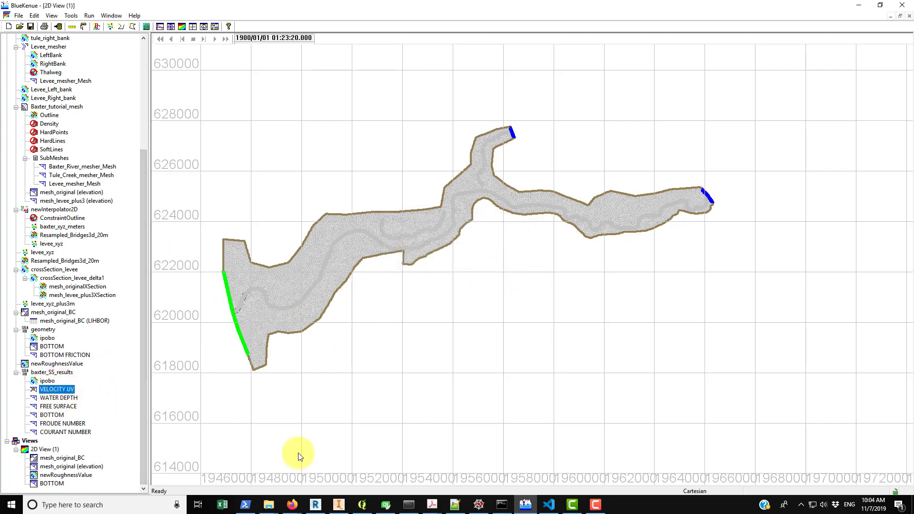
Select a line in the steering file in Notepad++, then return to BlueKenue
click(455, 505)
scroll(243, 339, down, 5)
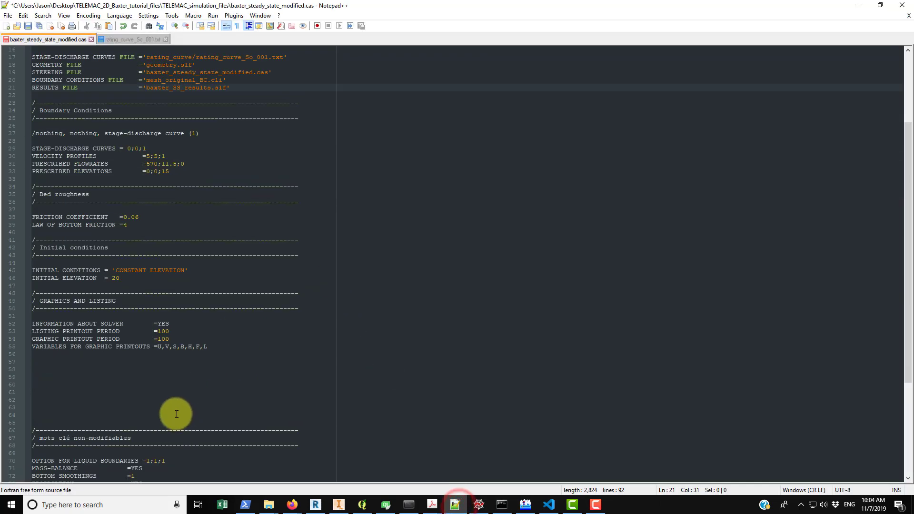
click(173, 381)
drag(157, 347, 211, 348)
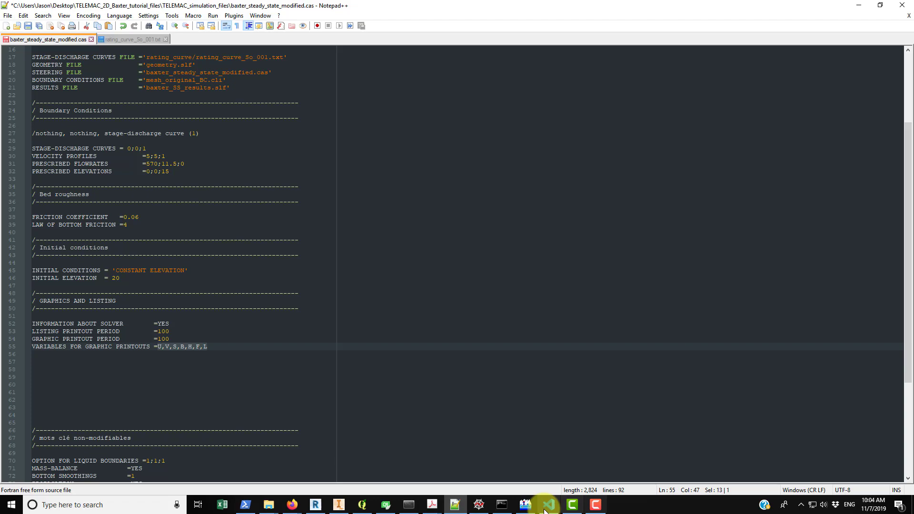
click(526, 505)
Add FROUDE NUMBER to 2D View (1) and set the layer to animate over time
click(67, 423)
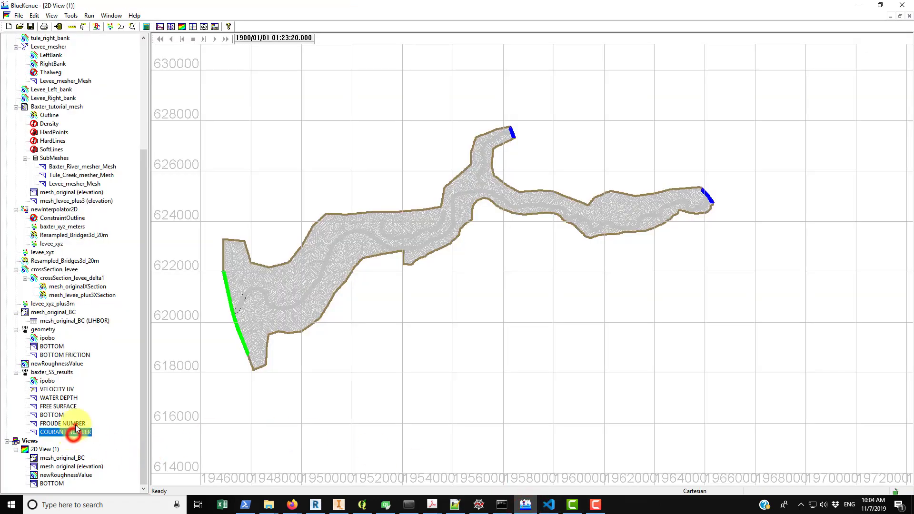
click(145, 333)
click(46, 450)
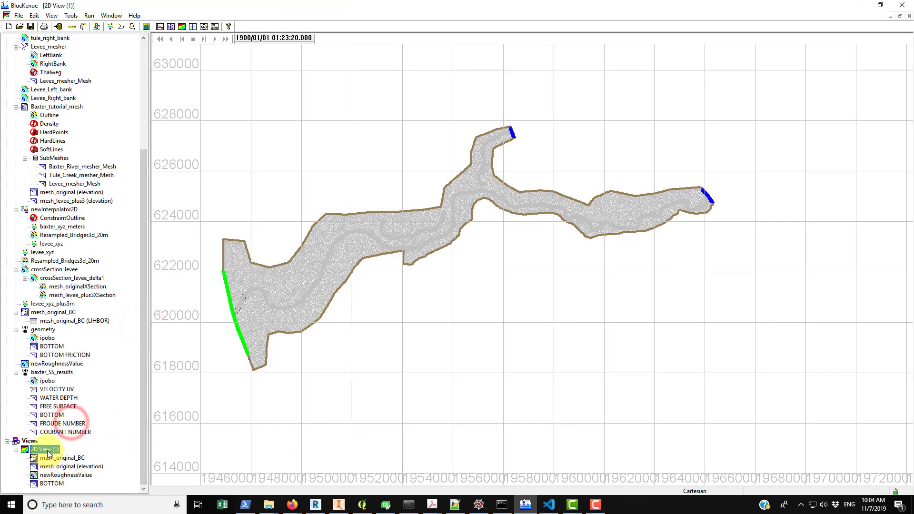
drag(48, 455, 47, 455)
drag(400, 374, 510, 332)
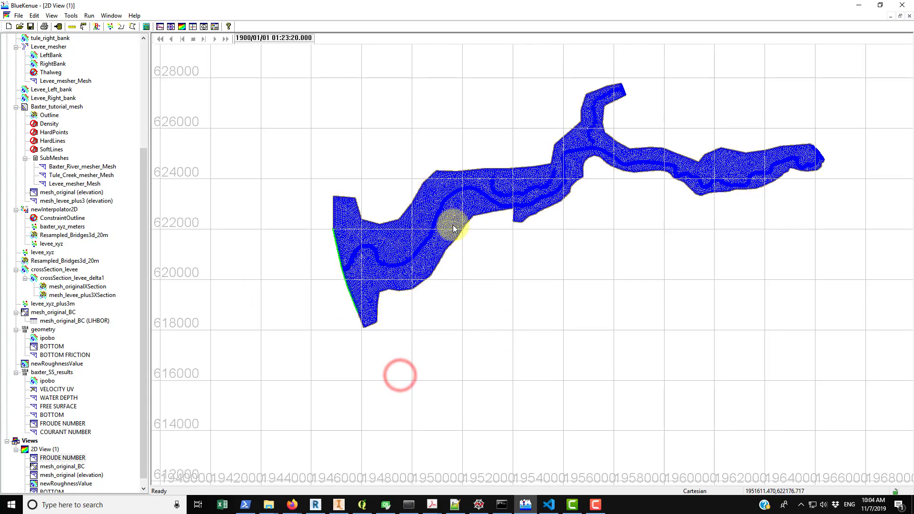
drag(453, 229, 452, 312)
right_click(55, 458)
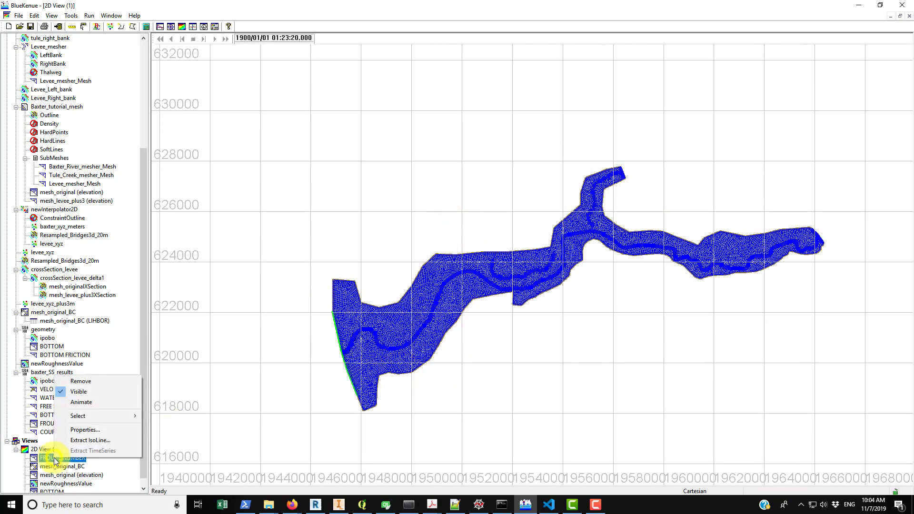
click(79, 402)
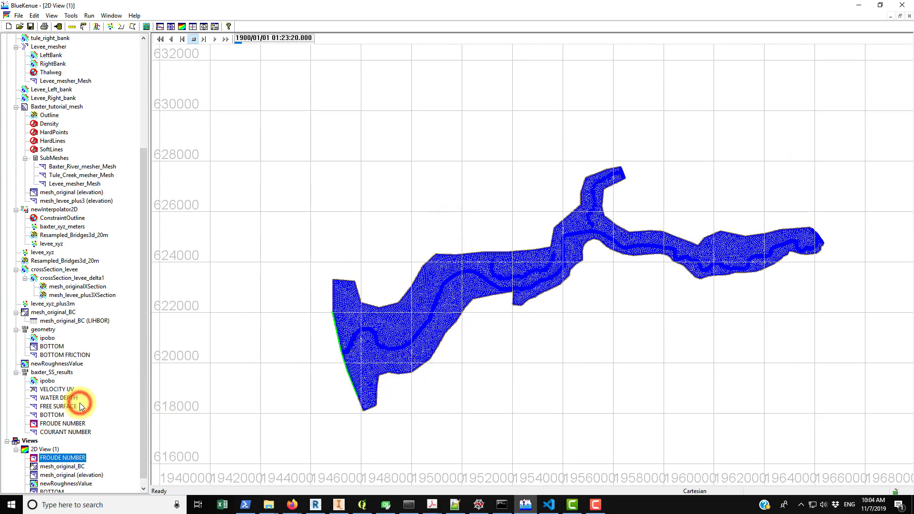
Replay the results from the start to 01:23:20, then add VELOCITY UV to 2D View (1)
click(164, 39)
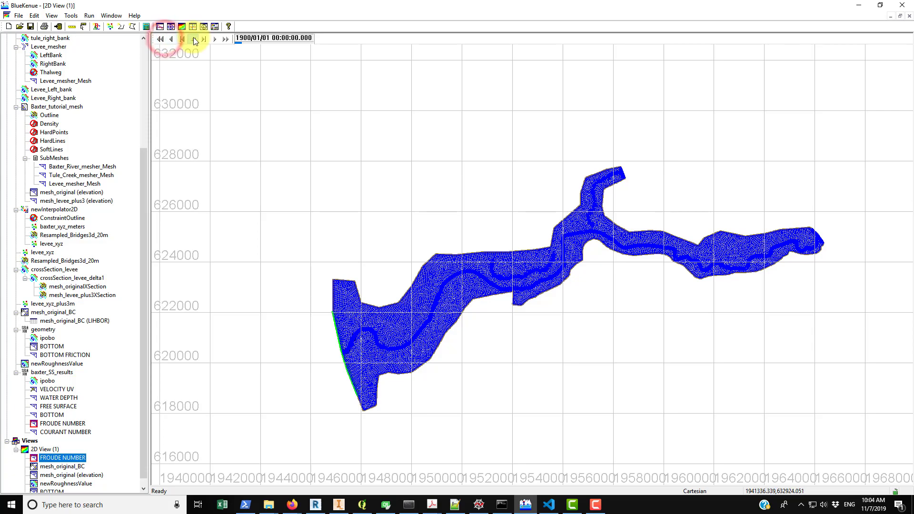
click(218, 40)
drag(489, 387, 492, 349)
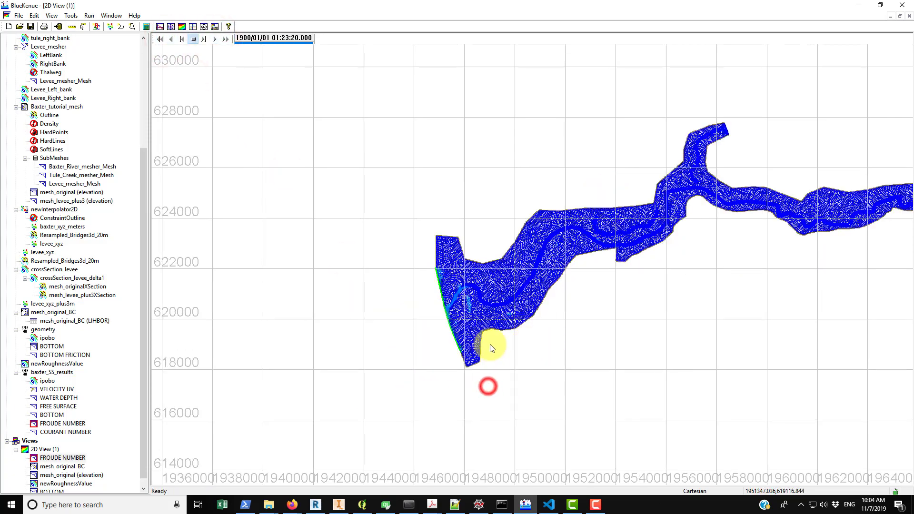
scroll(492, 352, up, 6)
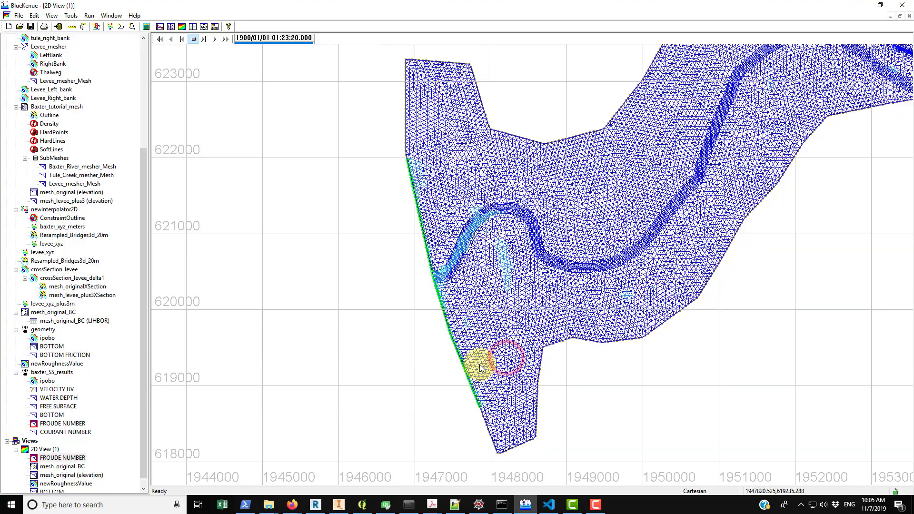
scroll(476, 360, down, 3)
scroll(472, 350, up, 2)
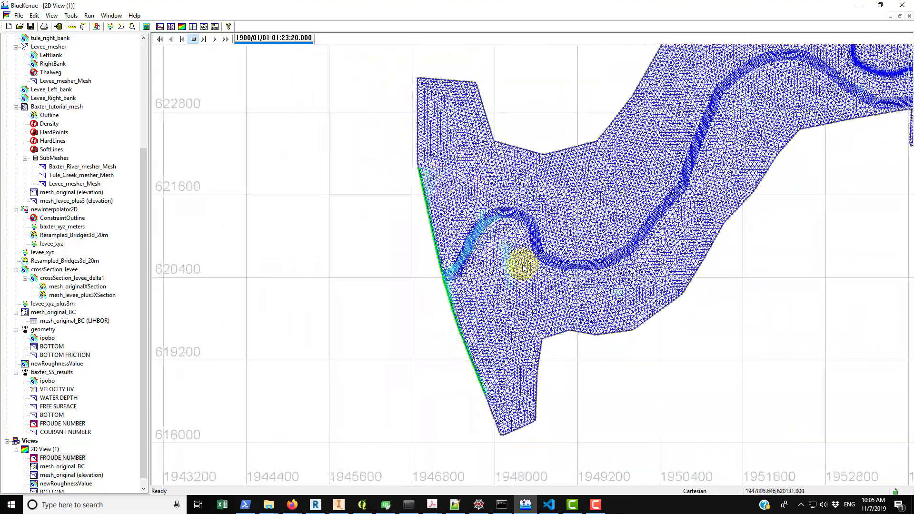
scroll(486, 190, down, 1)
scroll(547, 130, up, 1)
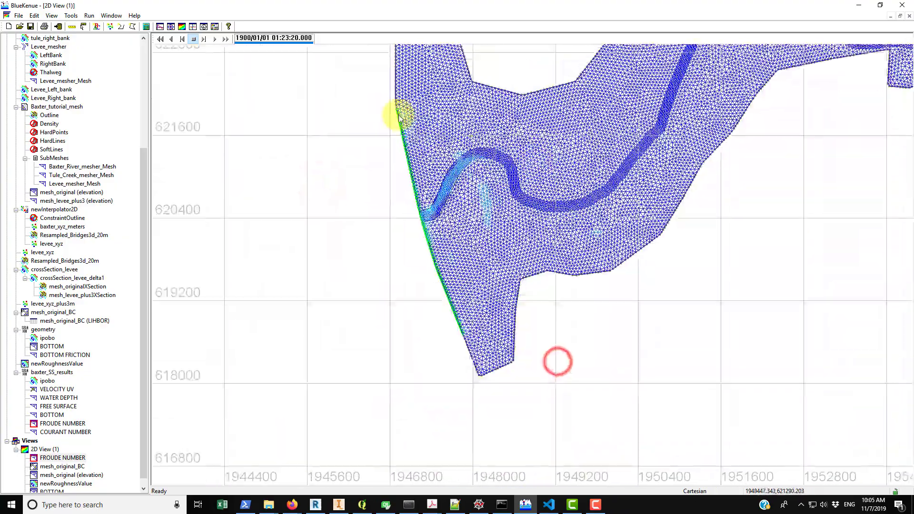
click(160, 39)
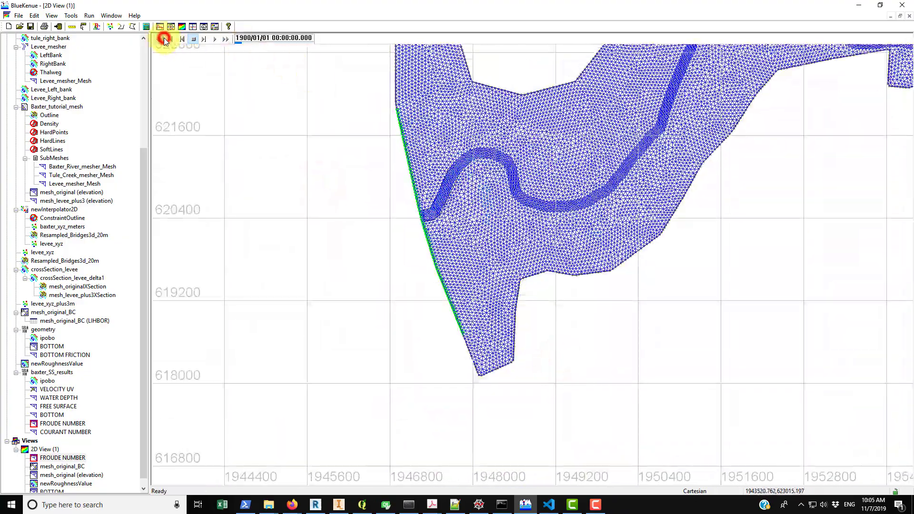
click(217, 41)
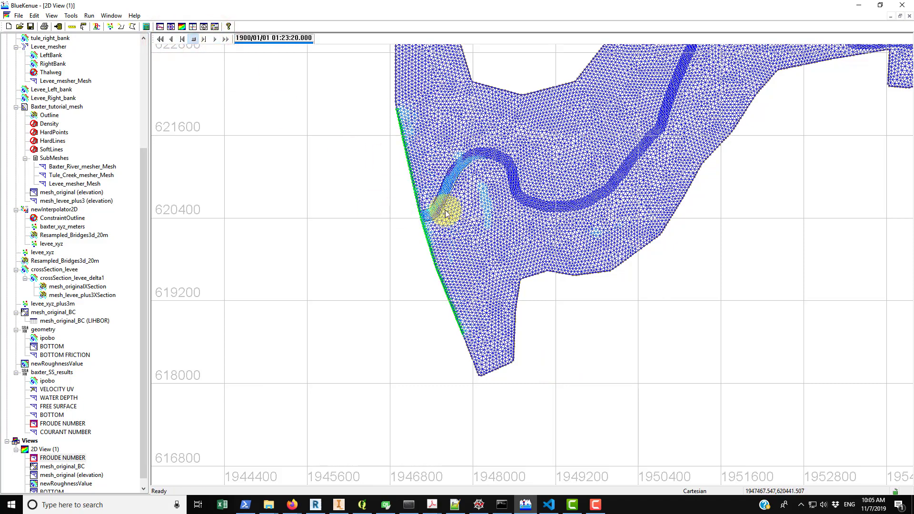
scroll(482, 203, down, 4)
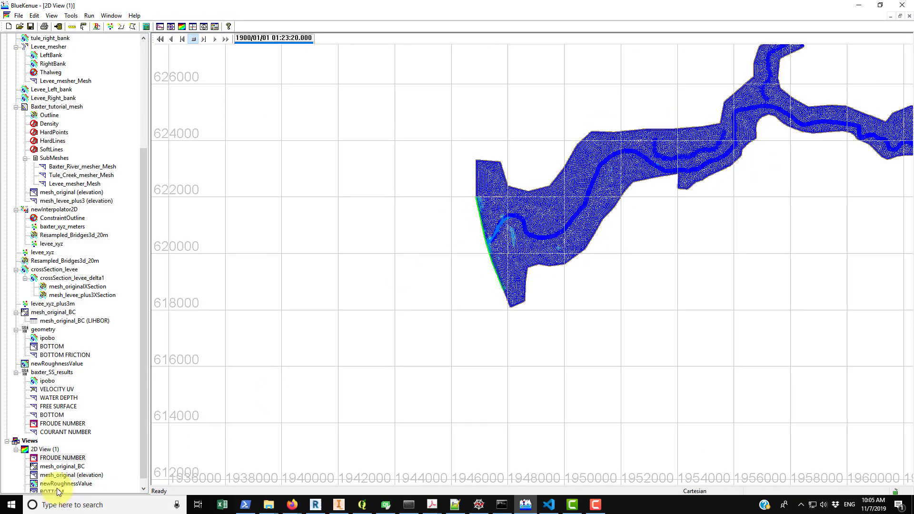
drag(61, 394, 48, 450)
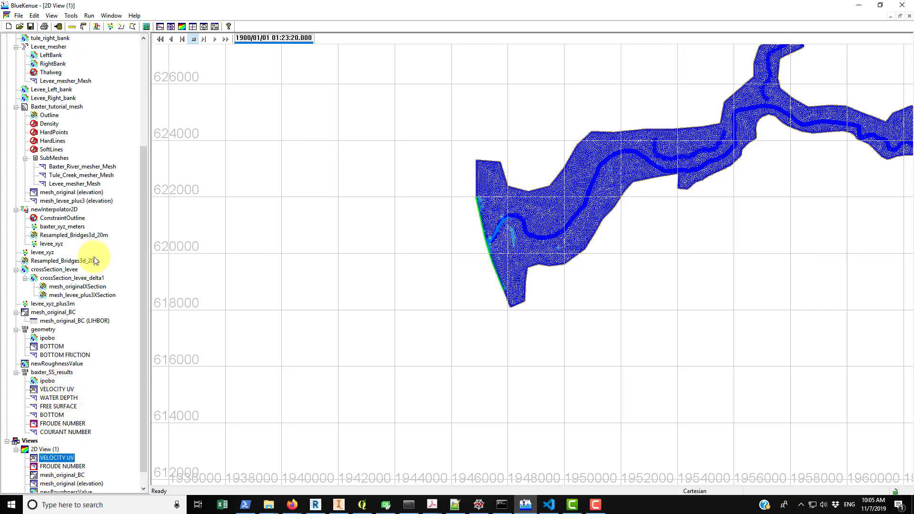
Animate the VELOCITY UV layer from 00:00:00 to 01:23:20 with the whole river reach in view
right_click(52, 457)
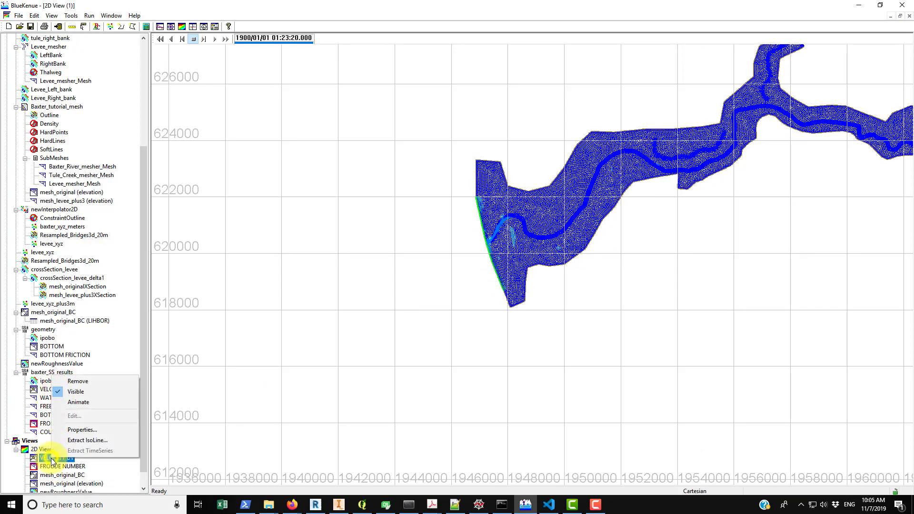
click(78, 403)
click(161, 42)
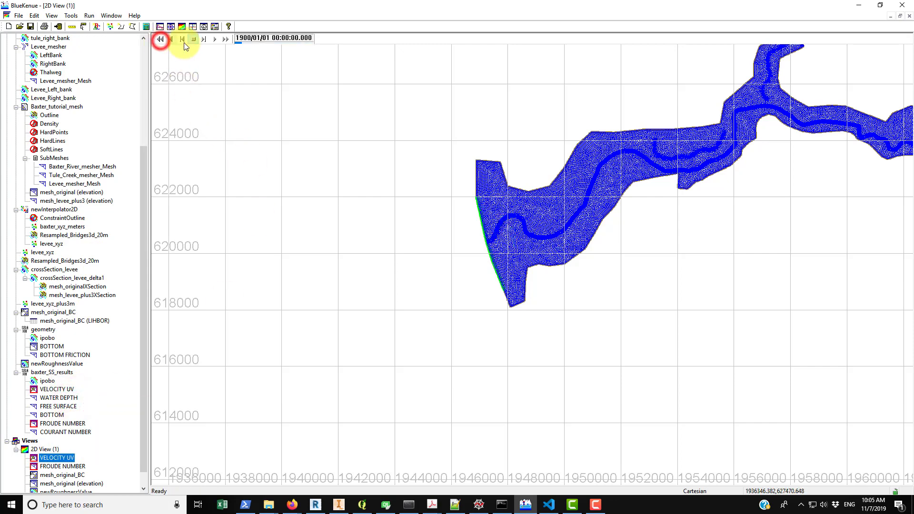
click(217, 40)
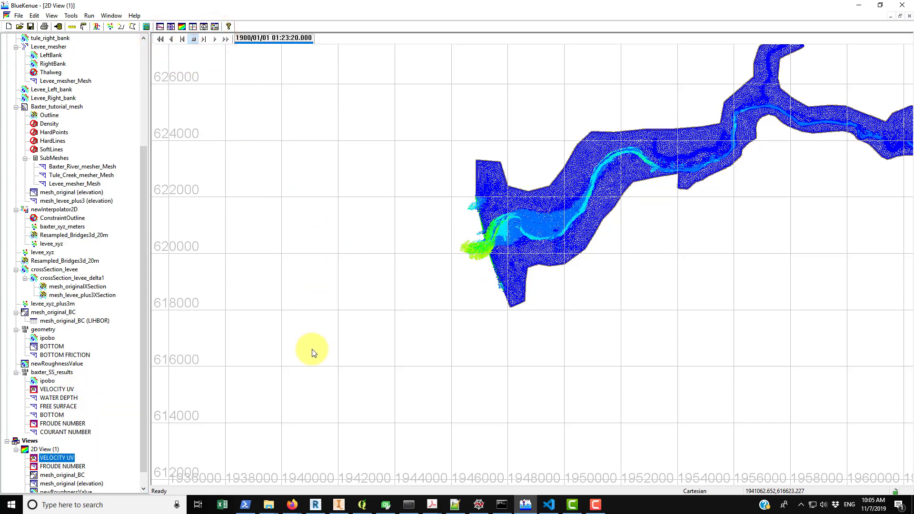
drag(686, 263, 539, 312)
scroll(566, 275, up, 1)
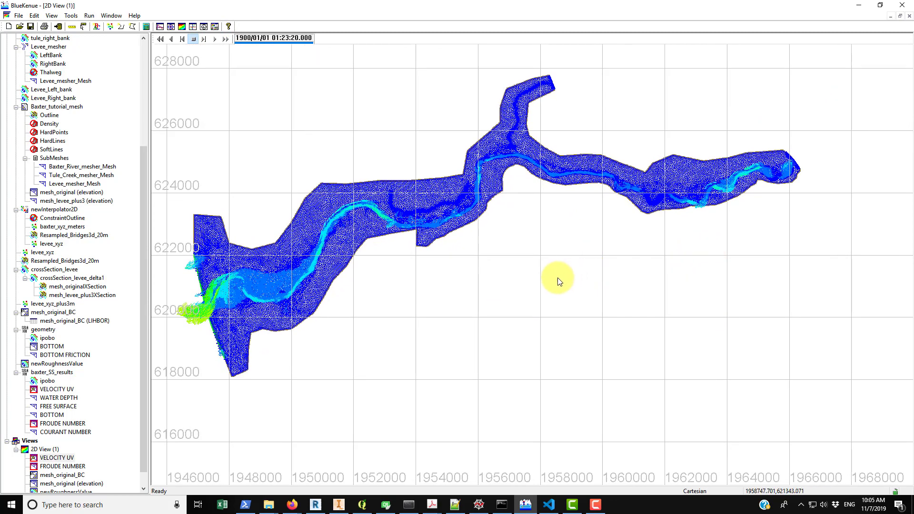
Turn off mesh_original_BC and toggle the mesh_original (elevation) layer's visibility
right_click(71, 475)
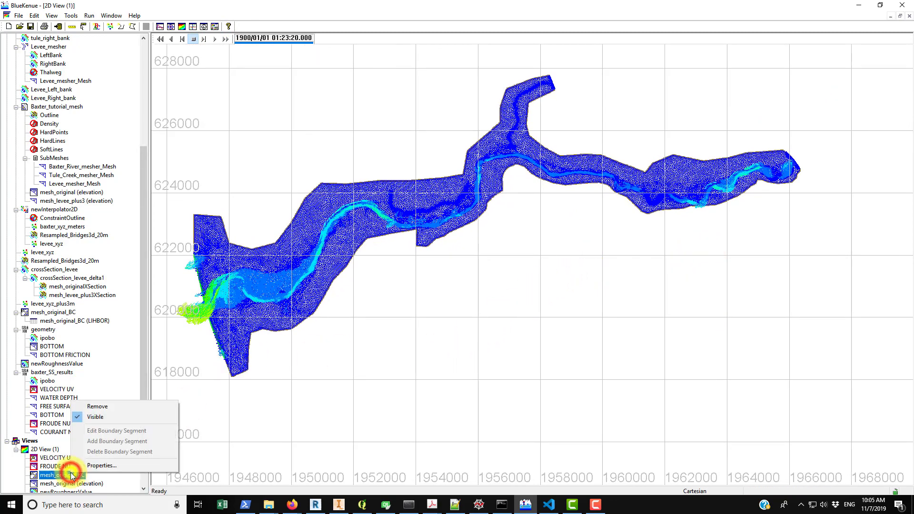
click(84, 417)
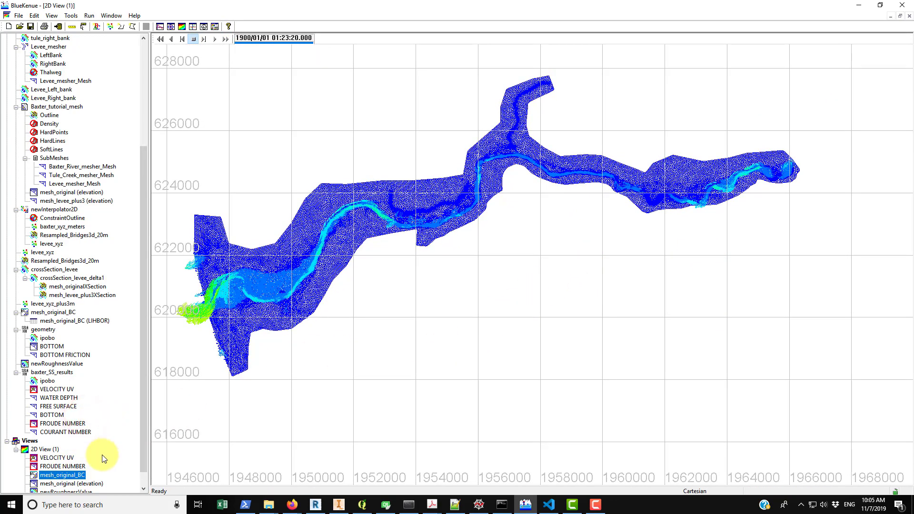
right_click(84, 484)
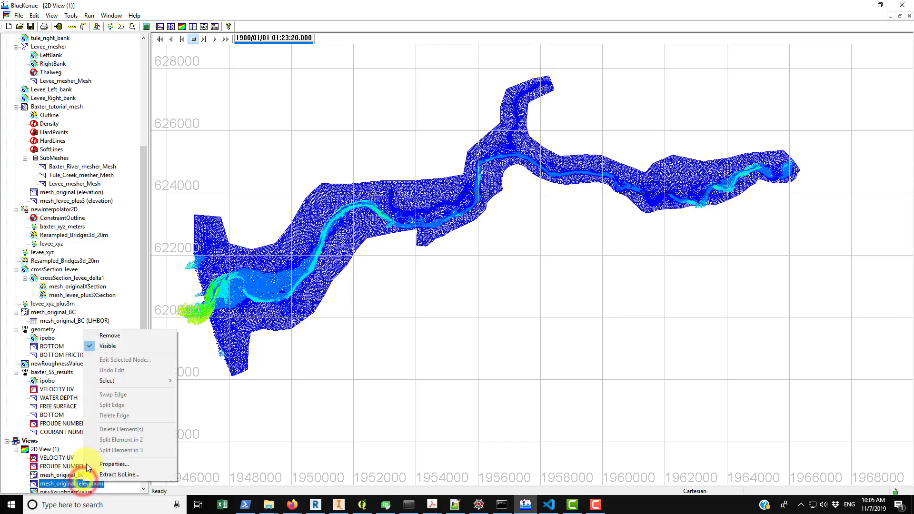
click(94, 347)
Hide mesh_original (elevation), zoom into the western inlet, and rewind to the 00:08:20 step
right_click(65, 485)
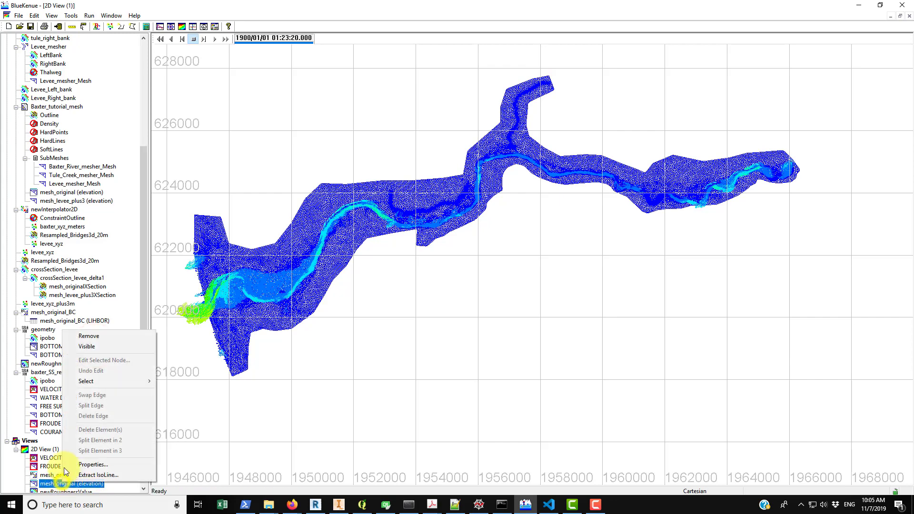
click(75, 346)
click(465, 341)
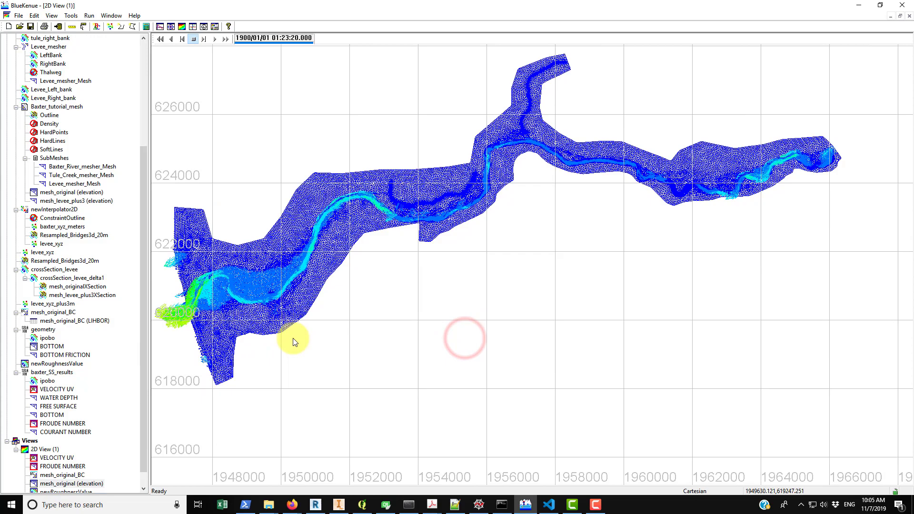
click(312, 336)
click(388, 341)
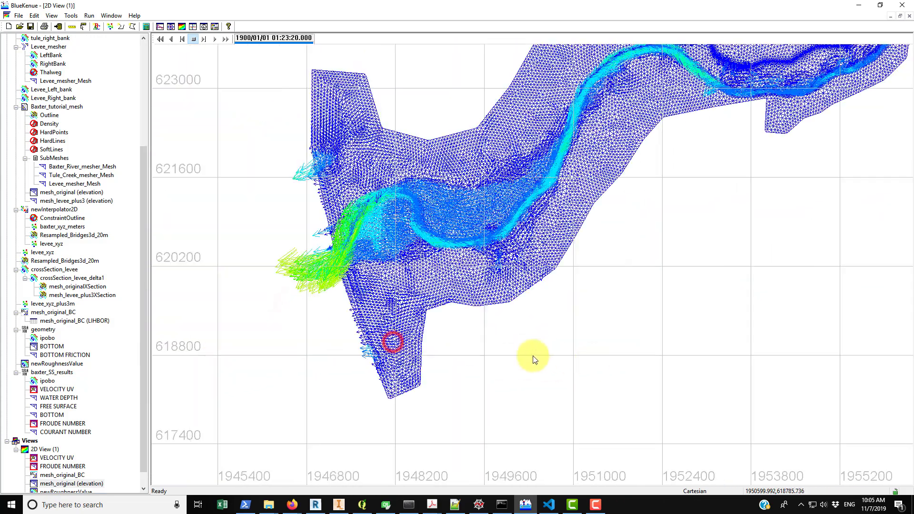
click(161, 39)
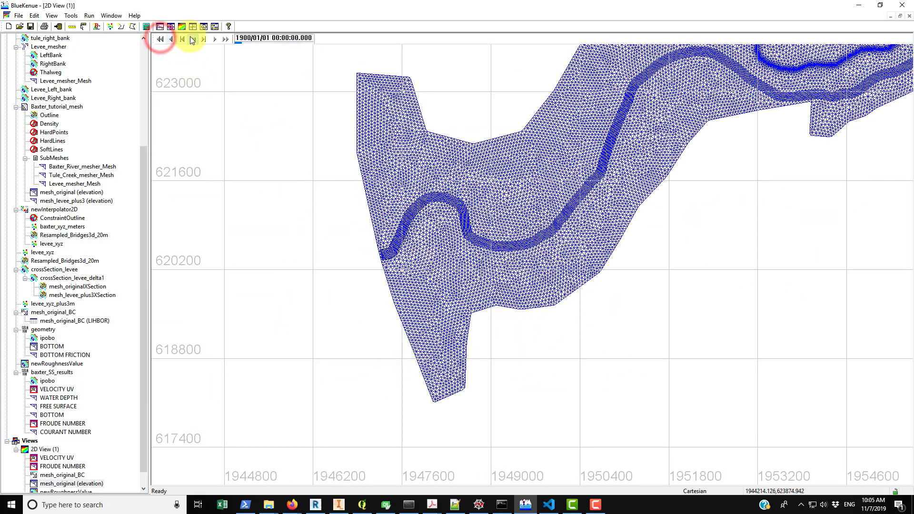
click(203, 39)
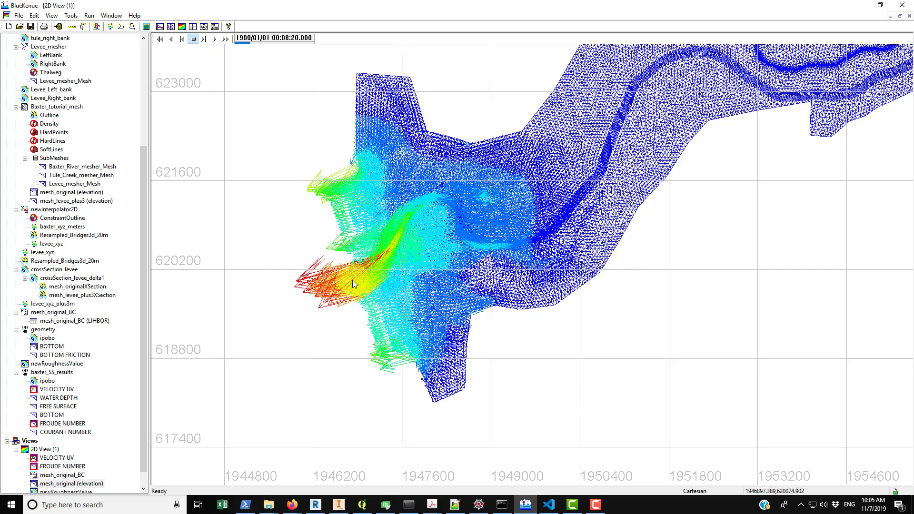
Step the inlet velocity vectors to 00:50:00, run back to the start, then step to 00:58:20
click(204, 38)
click(205, 38)
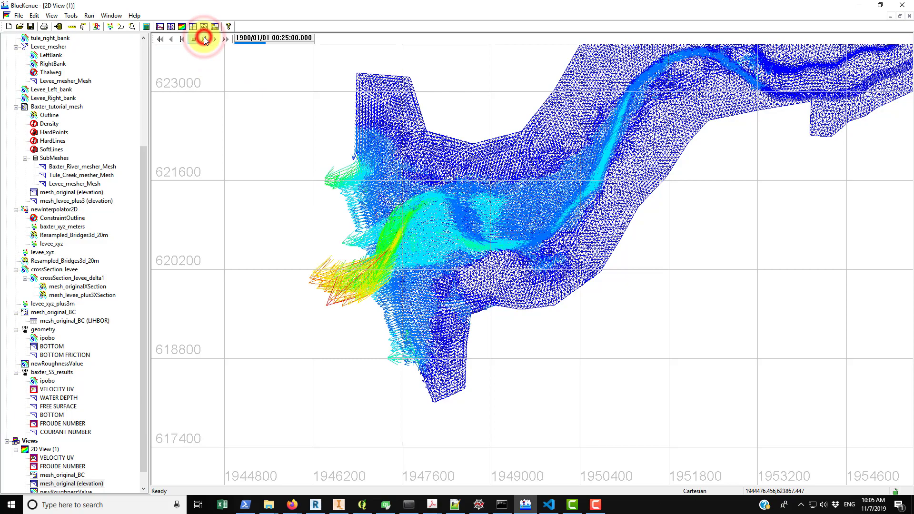
click(205, 39)
click(204, 38)
click(205, 39)
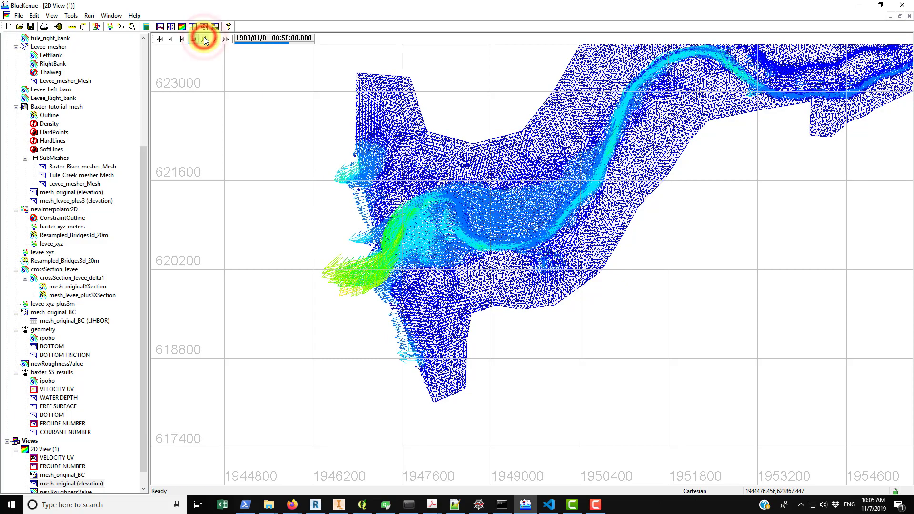
click(179, 39)
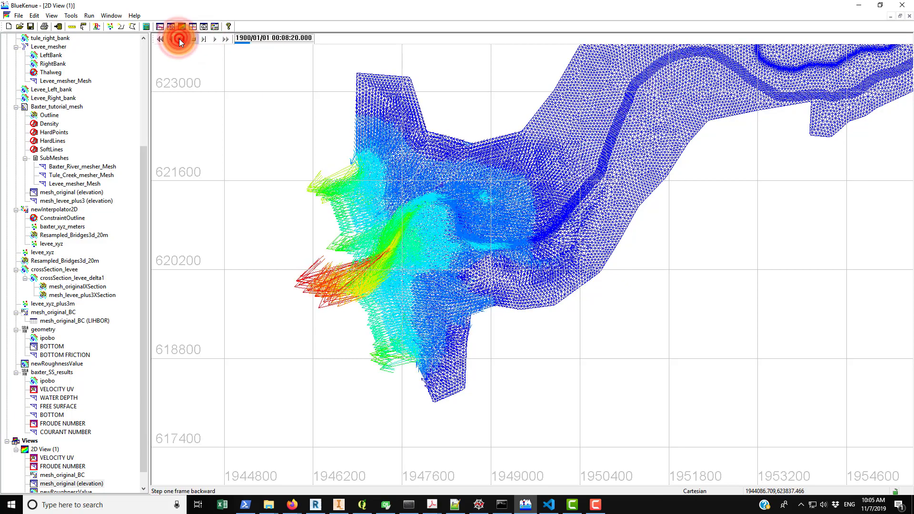
click(205, 40)
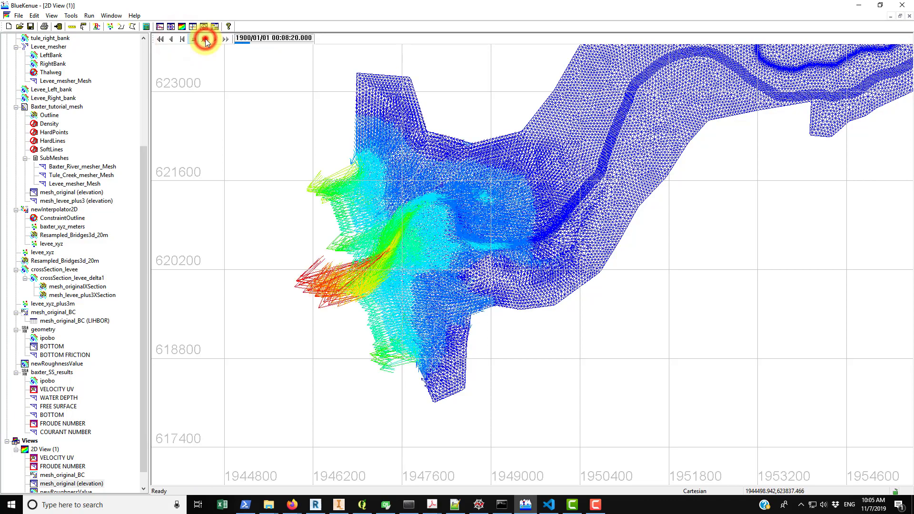
click(206, 40)
click(205, 40)
click(205, 40)
click(205, 40)
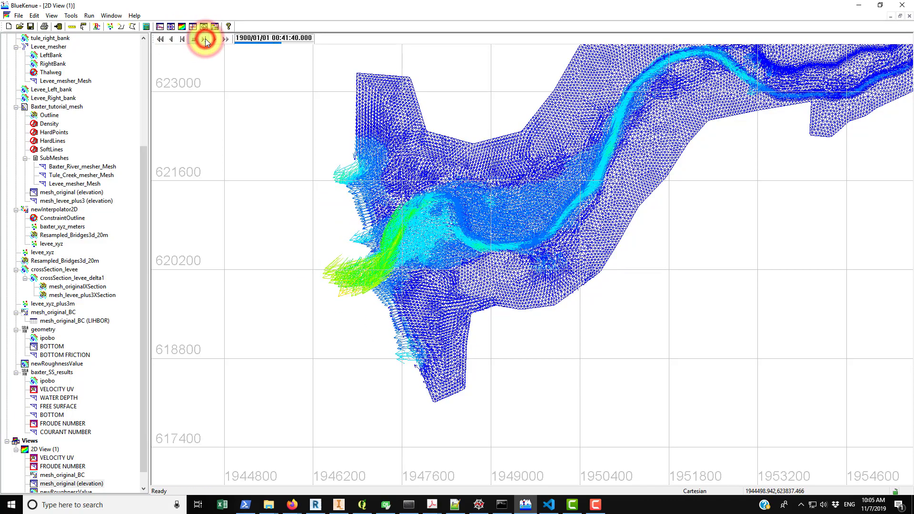
click(205, 40)
click(205, 40)
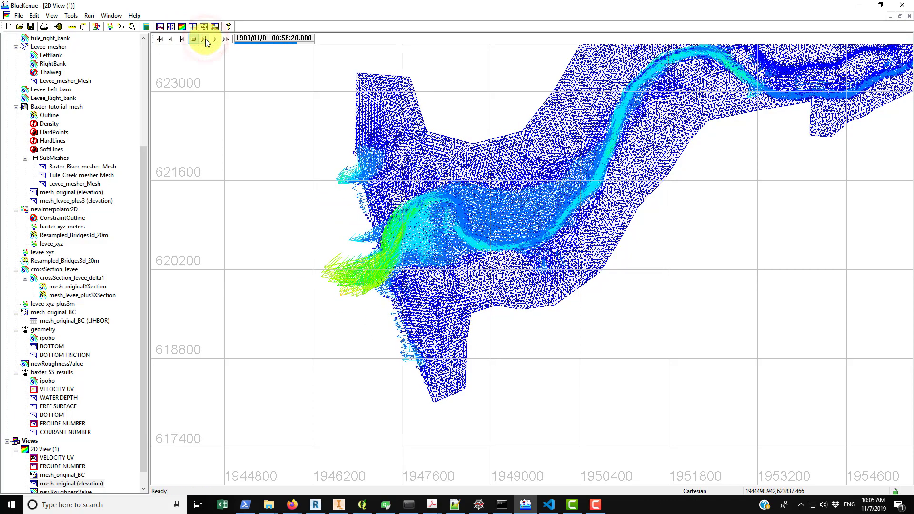
Pan downstream along the river to its eastern end and recentre the mesh
drag(760, 240, 541, 363)
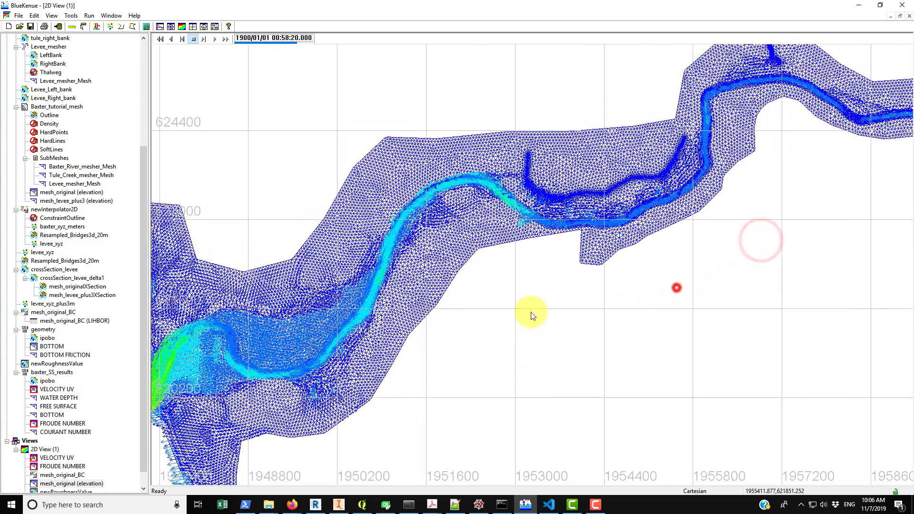
drag(532, 316, 536, 285)
drag(709, 199, 505, 268)
drag(753, 281, 718, 289)
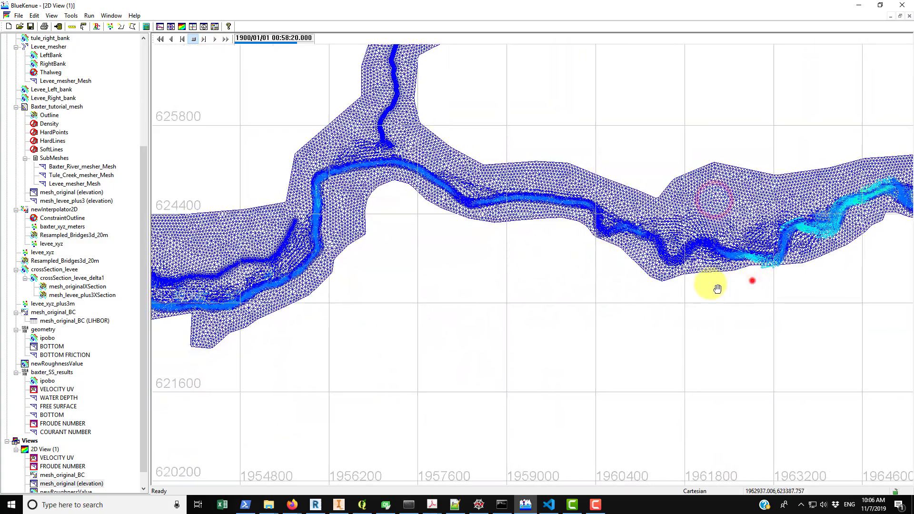
scroll(690, 267, down, 2)
scroll(600, 281, up, 1)
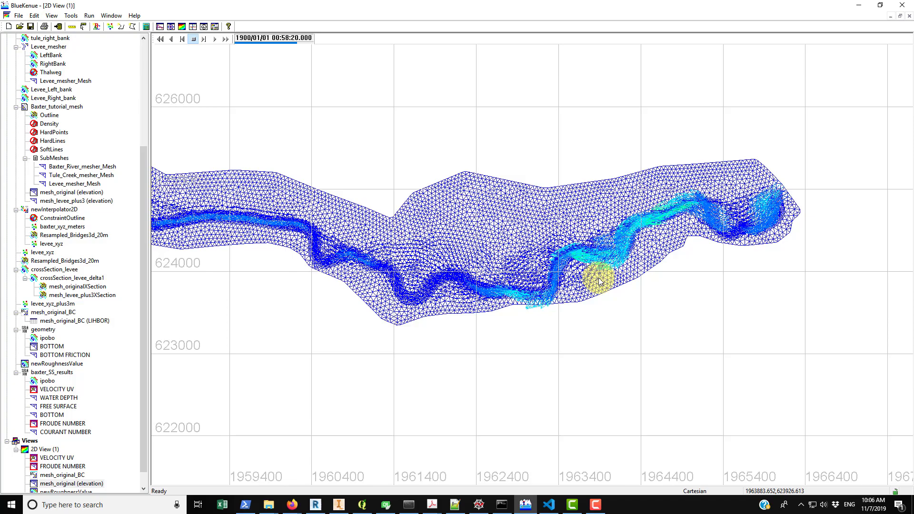
scroll(599, 281, up, 1)
drag(721, 358, 527, 384)
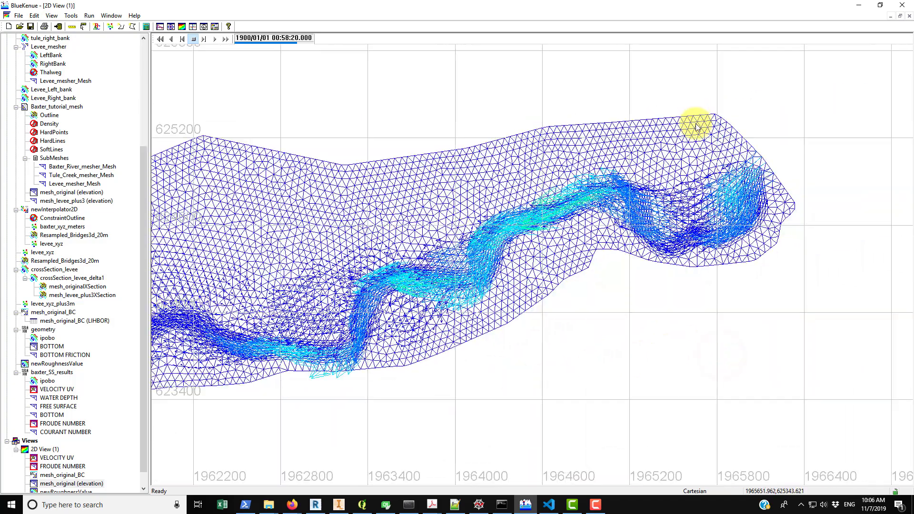
drag(553, 333, 736, 224)
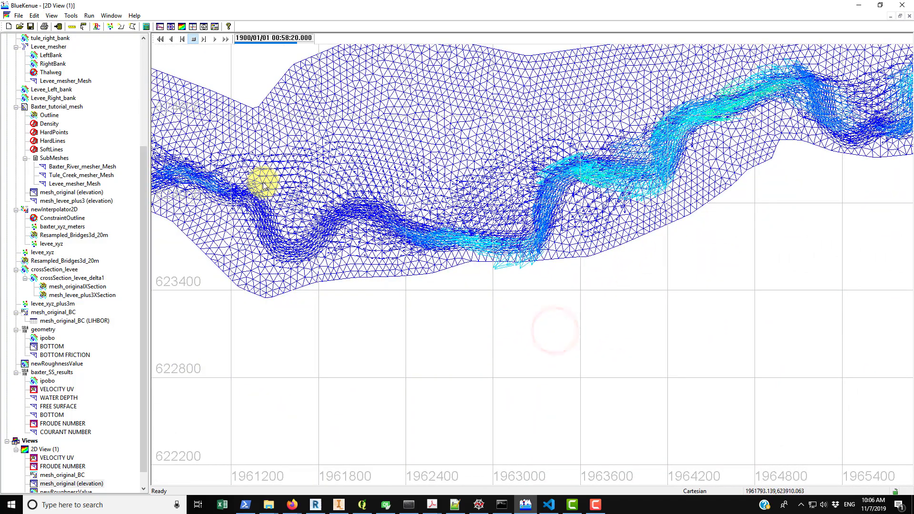
Step the velocity vectors to 01:23:20, back through 00:50:00 and 00:25:00, then forward to 01:23:20
click(204, 39)
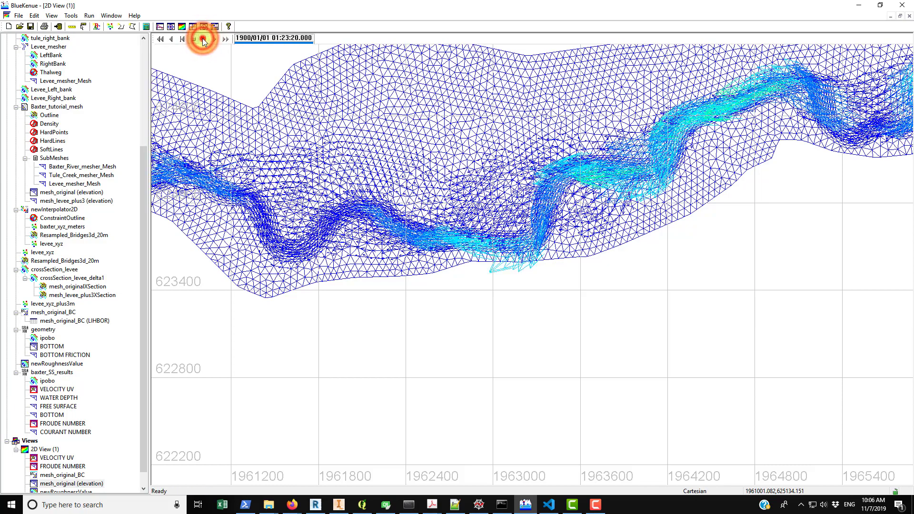
click(183, 39)
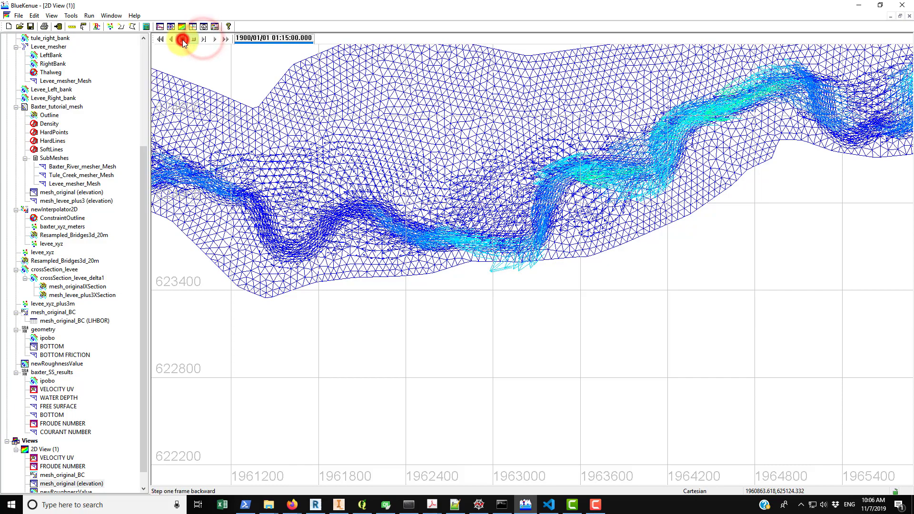
click(183, 39)
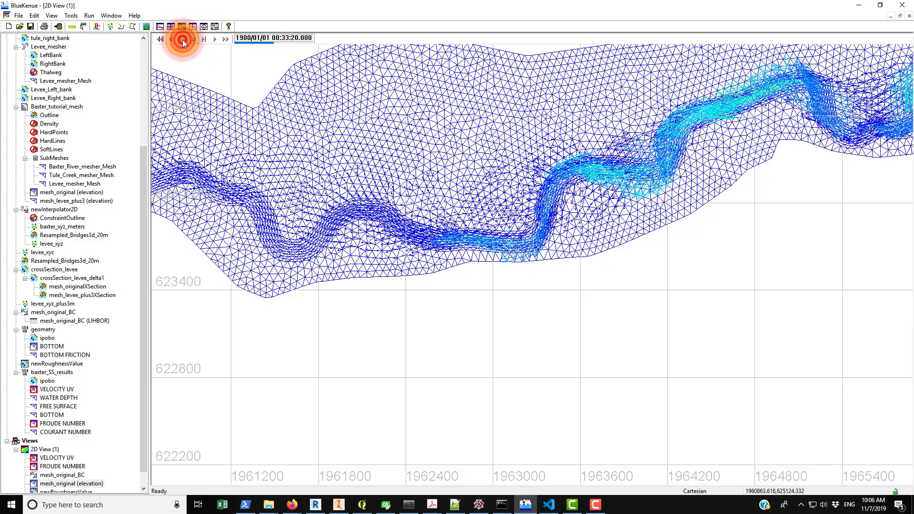
click(208, 39)
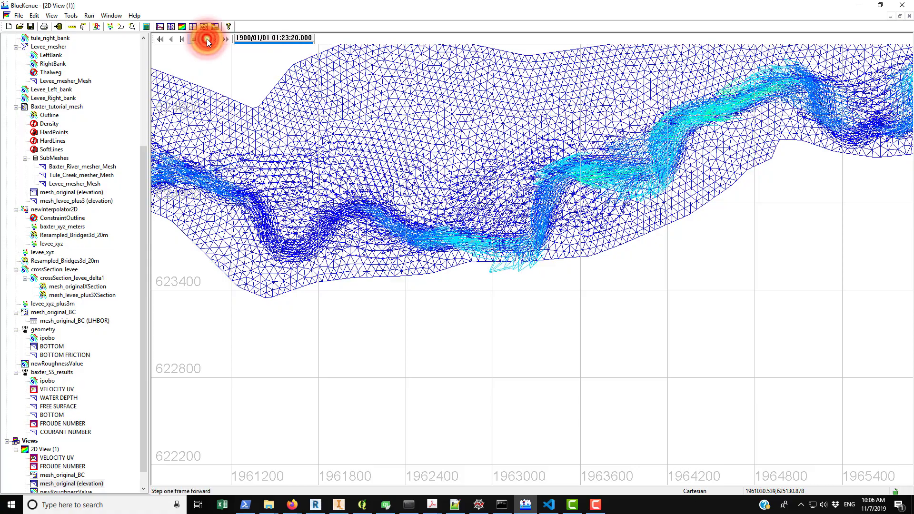
scroll(377, 216, down, 5)
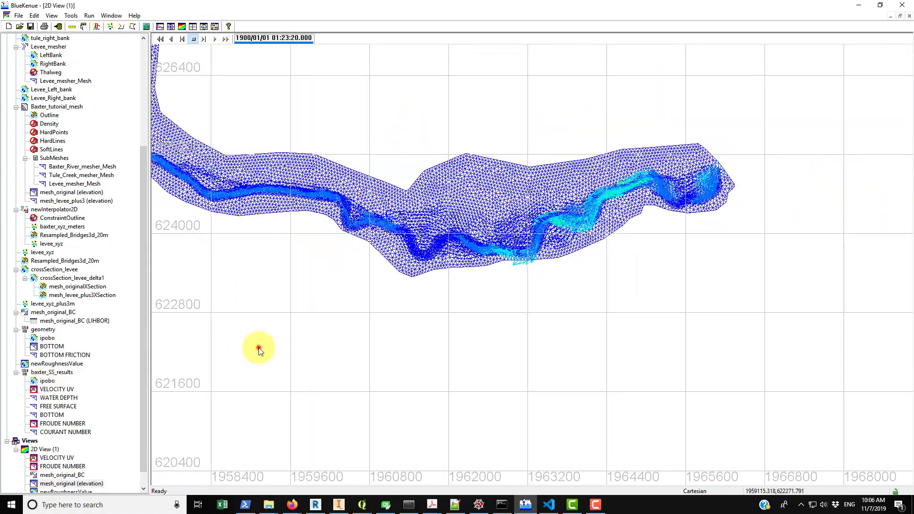
Add the FREE SURFACE result to 2D View (1) and frame the coloured river mesh
drag(259, 351, 370, 291)
click(52, 415)
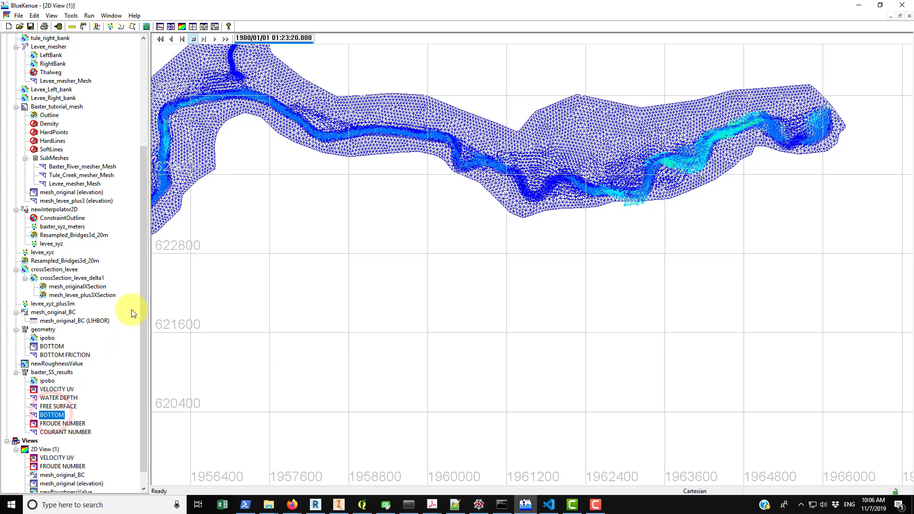
drag(142, 305, 141, 320)
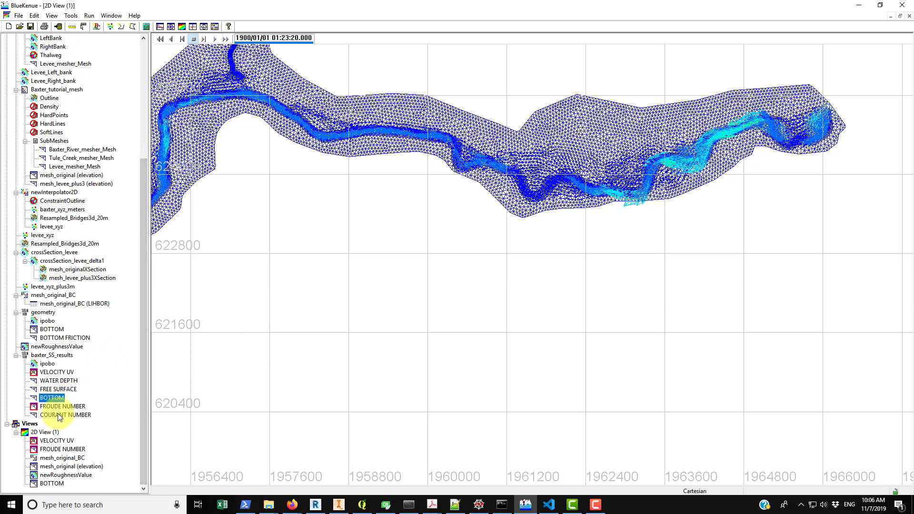
drag(65, 393, 47, 432)
drag(323, 308, 606, 261)
drag(671, 208, 571, 337)
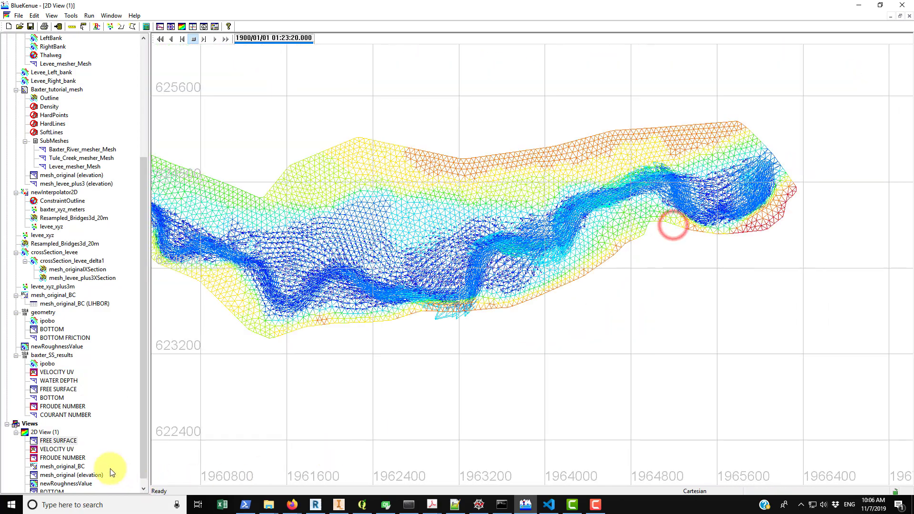
Hide the VELOCITY UV and FROUDE NUMBER layers, leaving FREE SURFACE visible, and rewind the animation
right_click(63, 450)
click(66, 381)
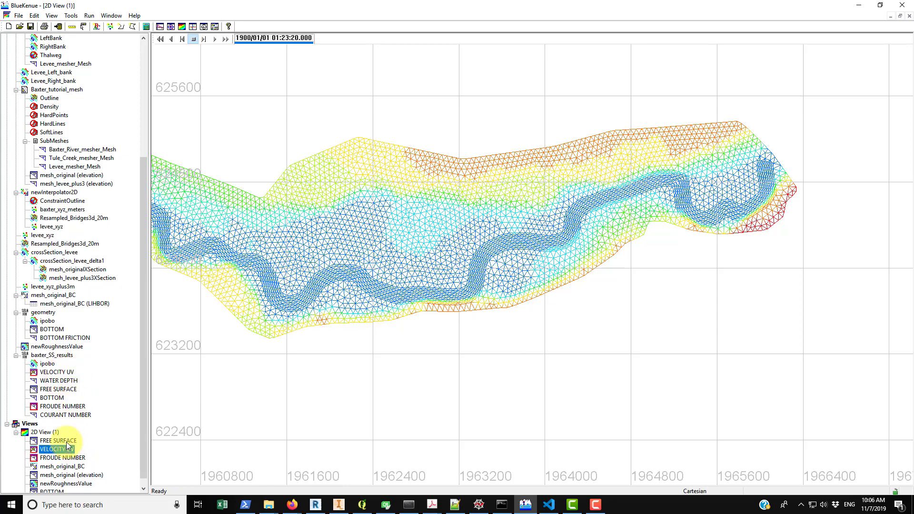
right_click(63, 458)
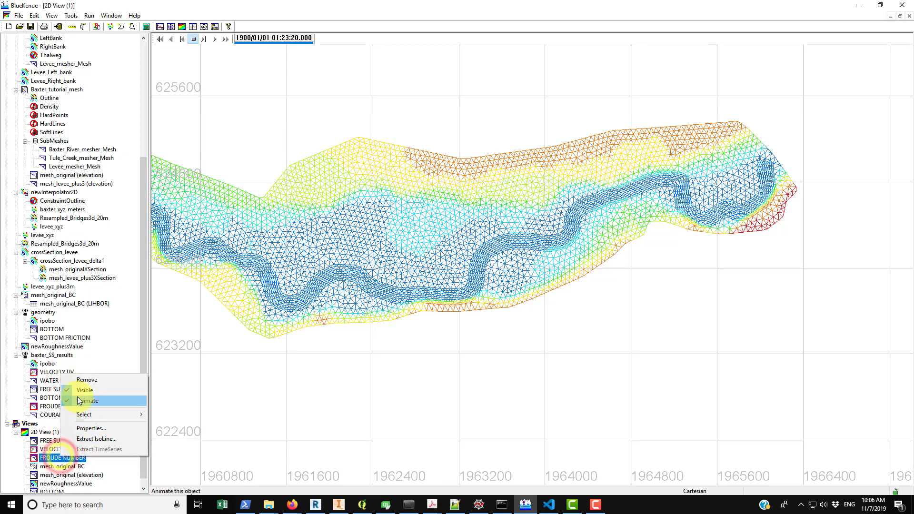
click(78, 390)
right_click(52, 441)
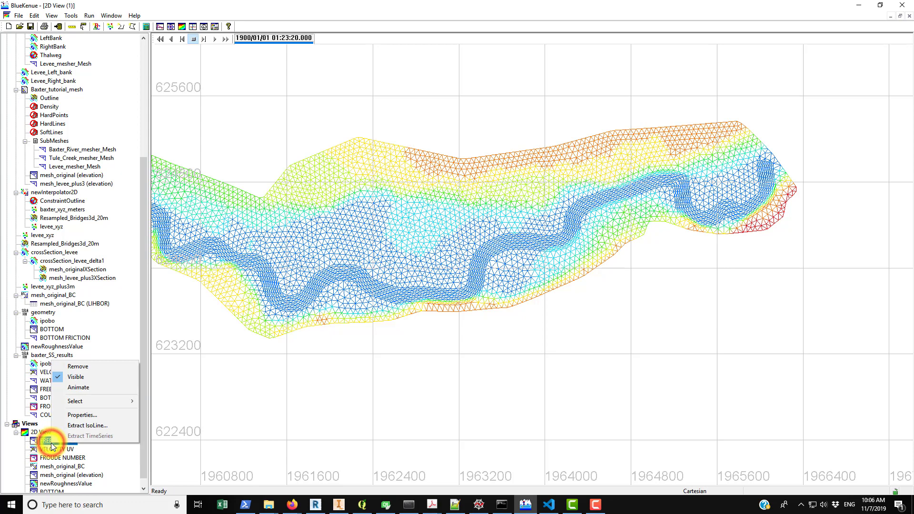
click(316, 387)
click(161, 40)
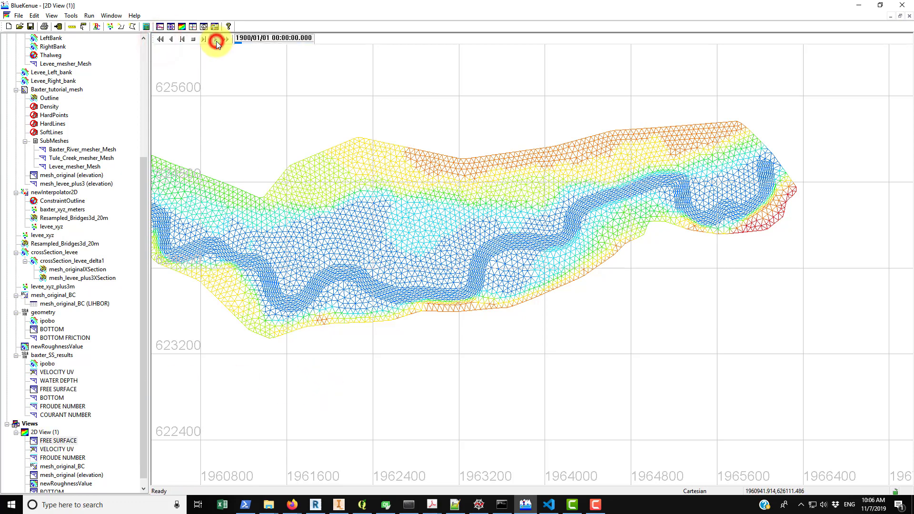
scroll(296, 283, down, 5)
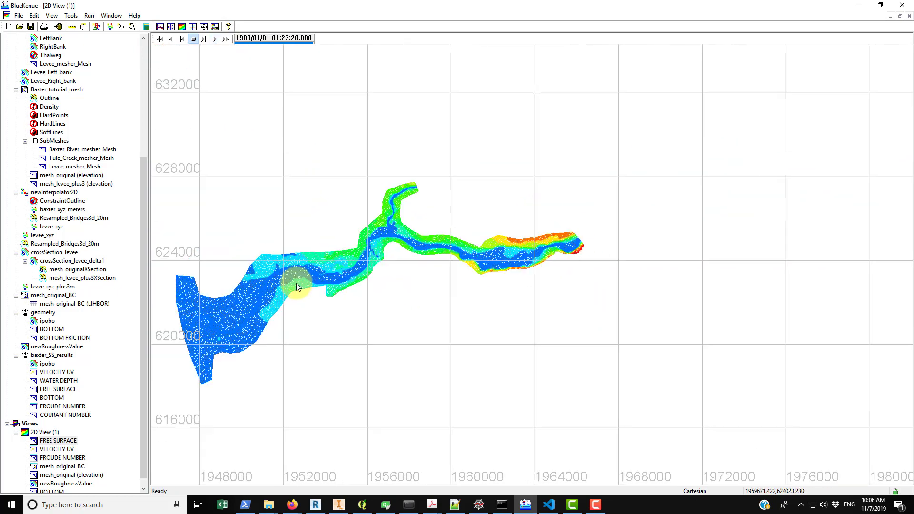
Show the entire river mesh and play the free-surface animation from time zero
click(360, 308)
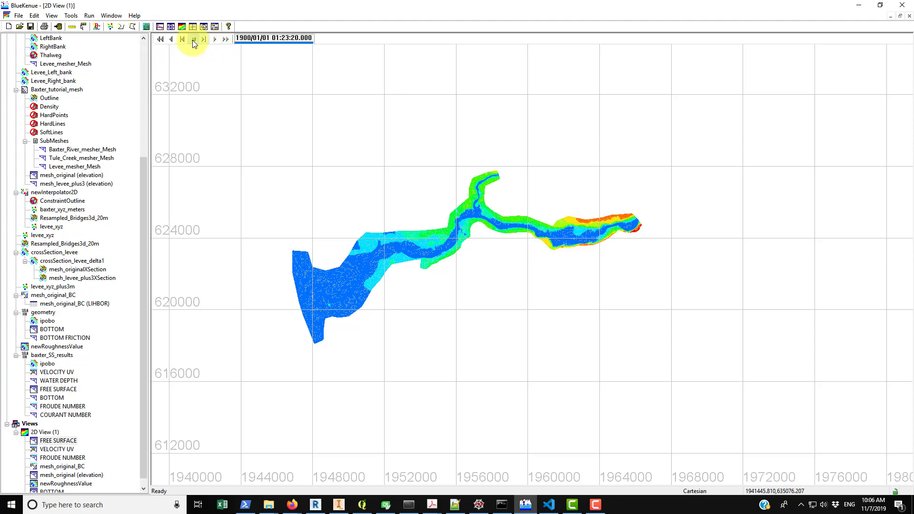
scroll(343, 255, up, 4)
scroll(326, 357, down, 1)
click(323, 358)
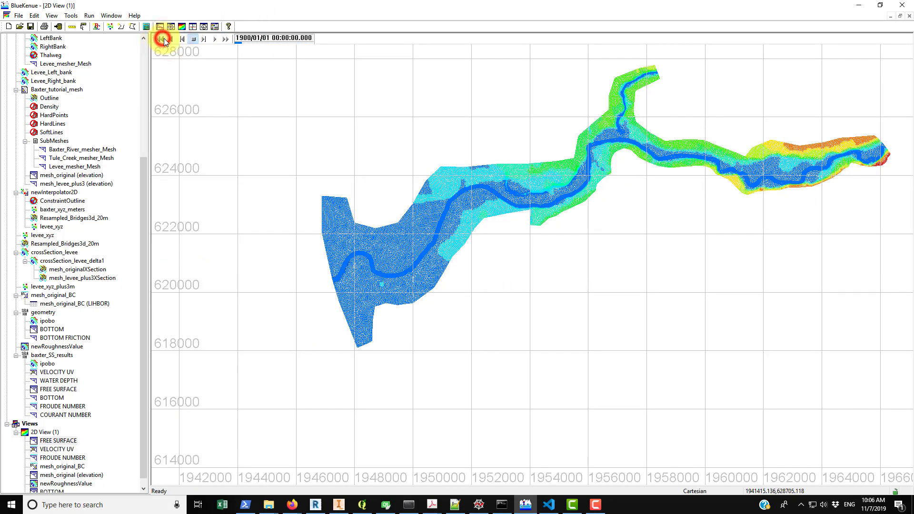
click(195, 39)
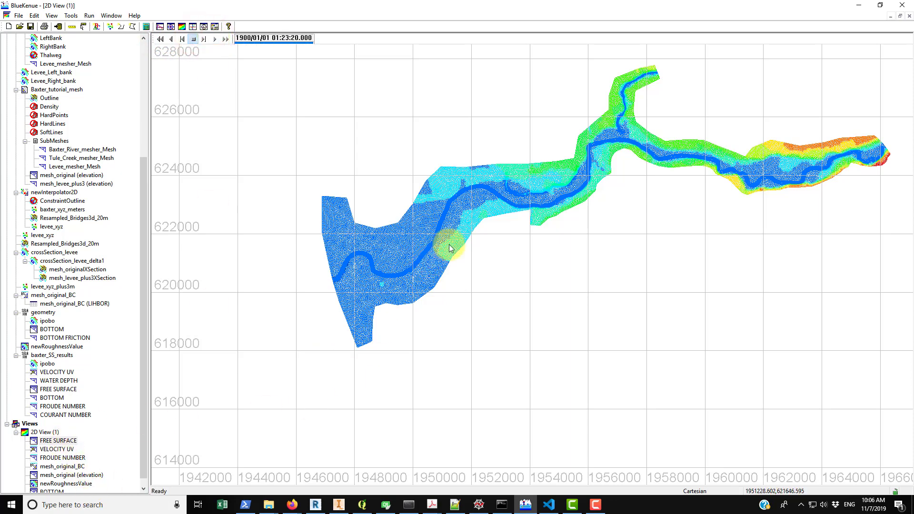
Inspect the free-surface colours along the lower and upper river reaches at 01:23:20
drag(645, 210, 604, 282)
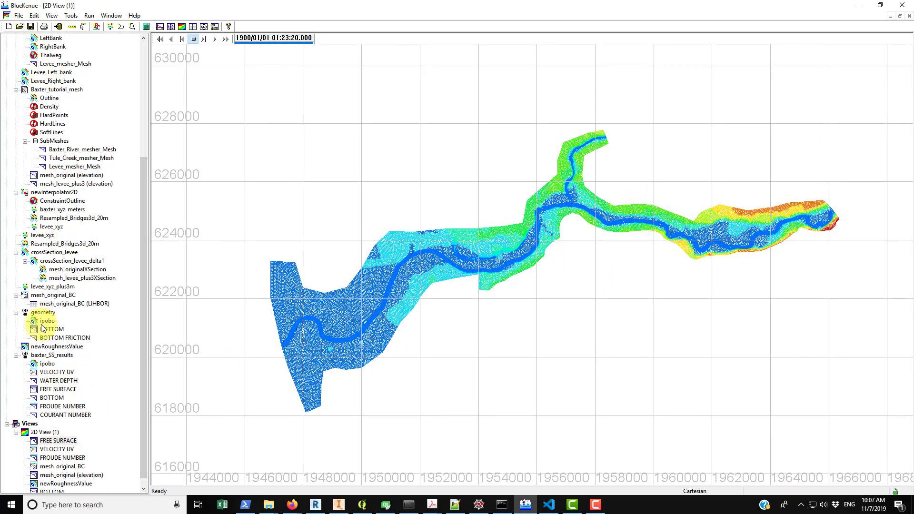
drag(144, 299, 143, 300)
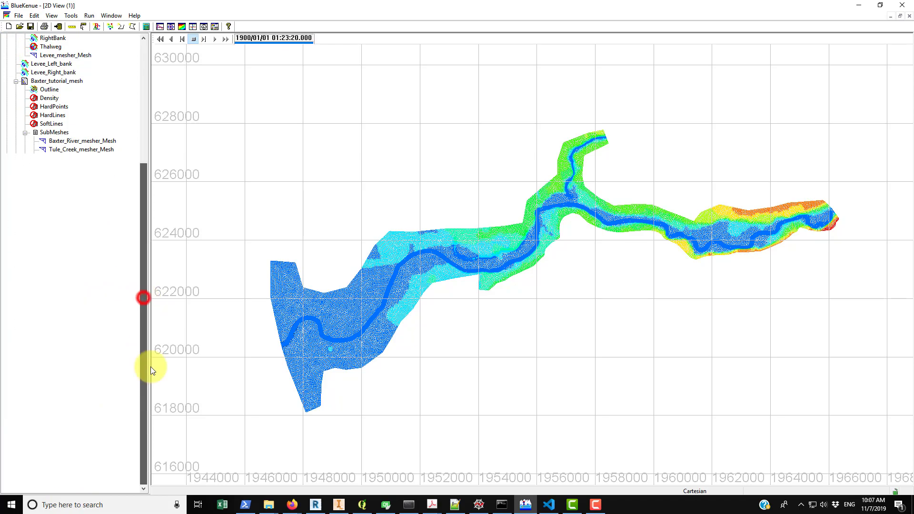
drag(464, 315, 494, 276)
scroll(493, 277, up, 3)
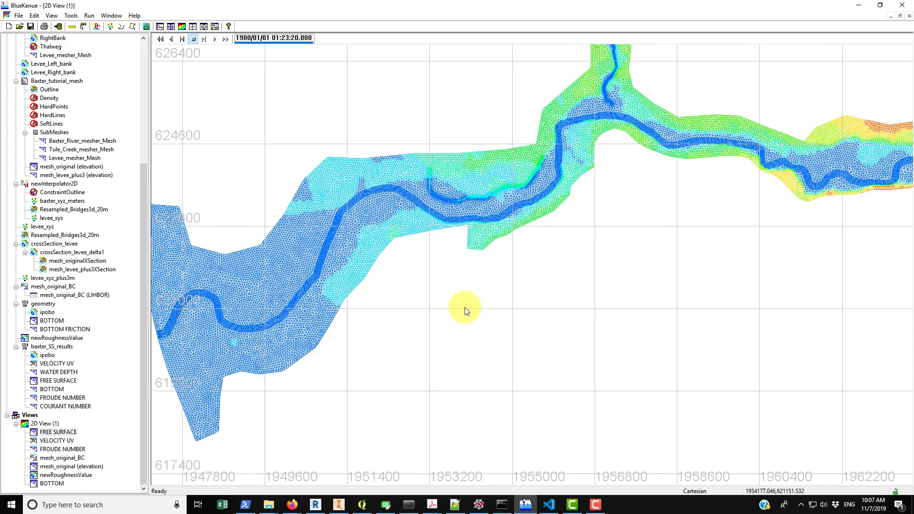
drag(465, 310, 496, 262)
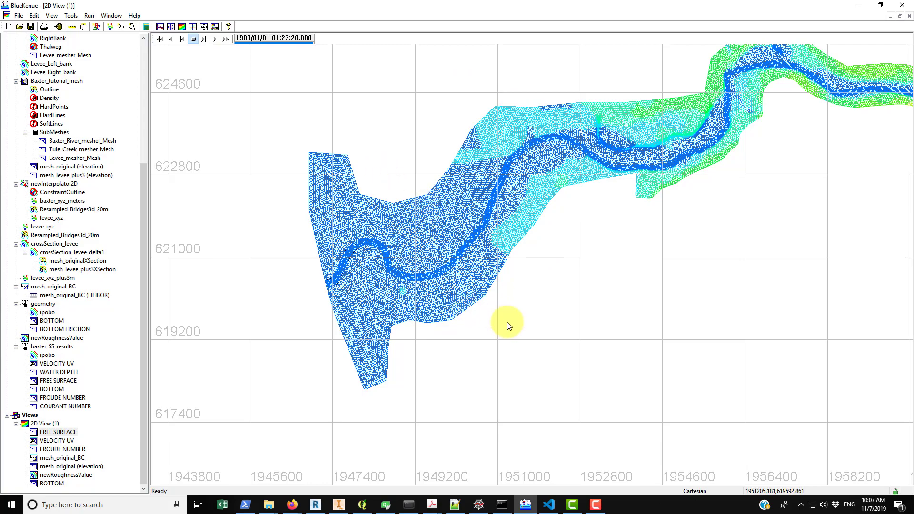
key(Right)
key(Up)
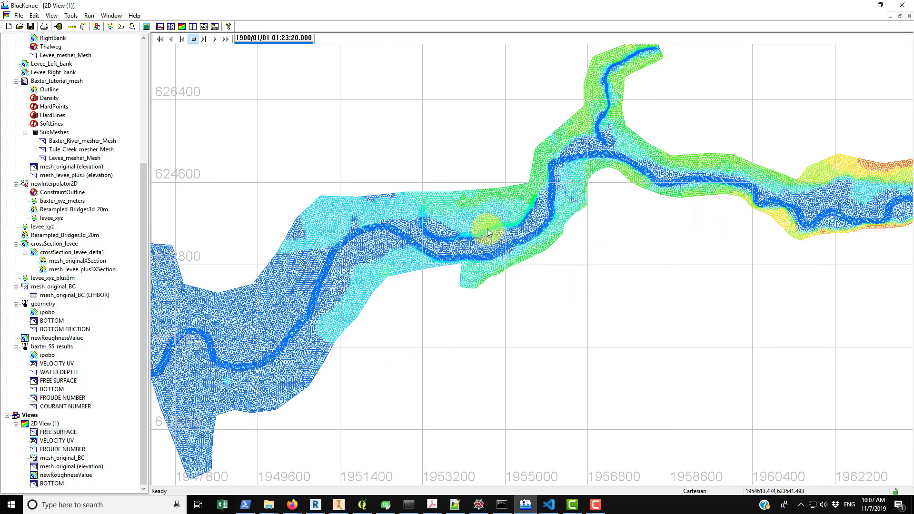
scroll(486, 230, up, 2)
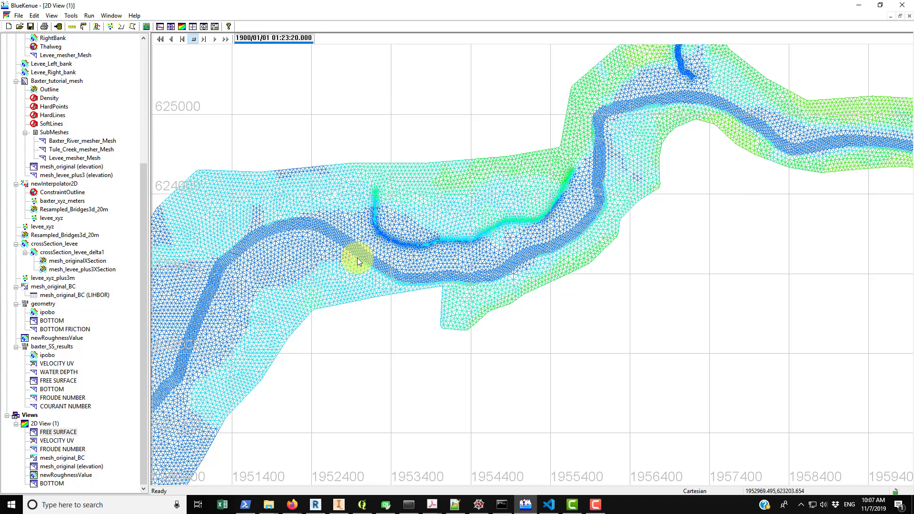
scroll(460, 261, down, 3)
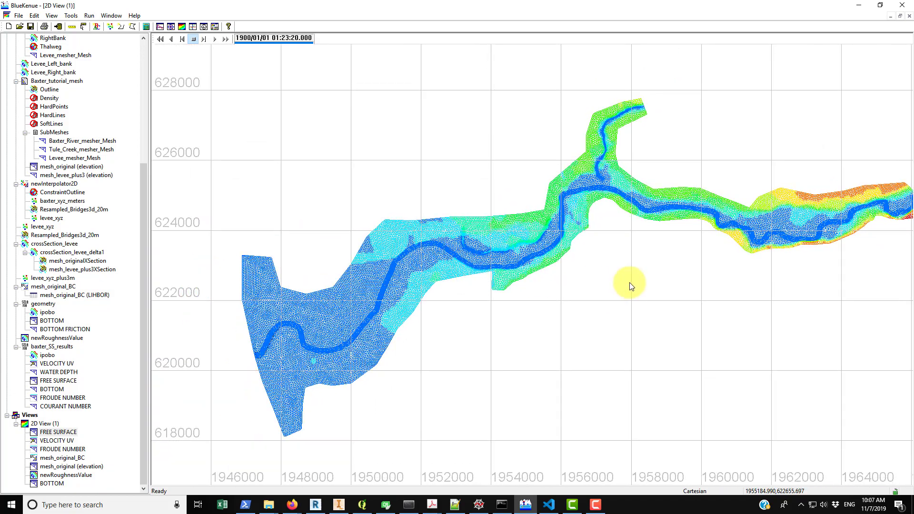
drag(653, 275, 588, 268)
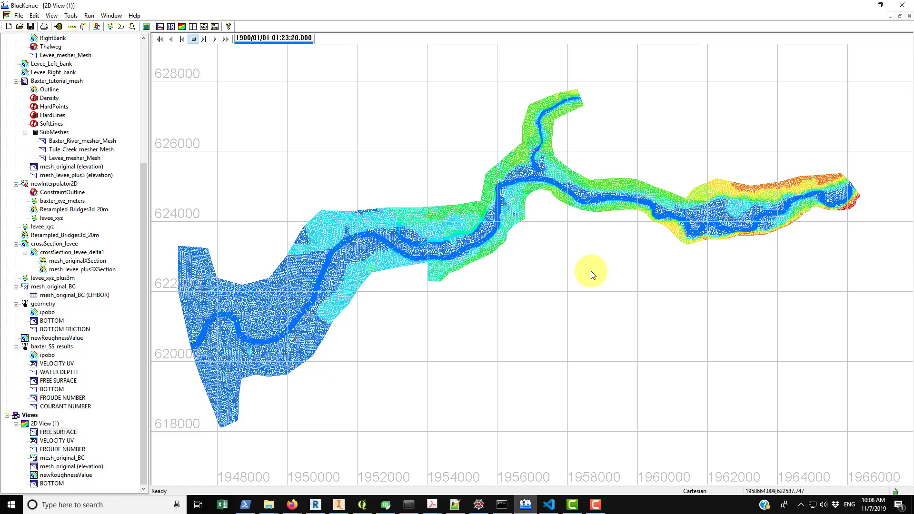
scroll(591, 275, down, 2)
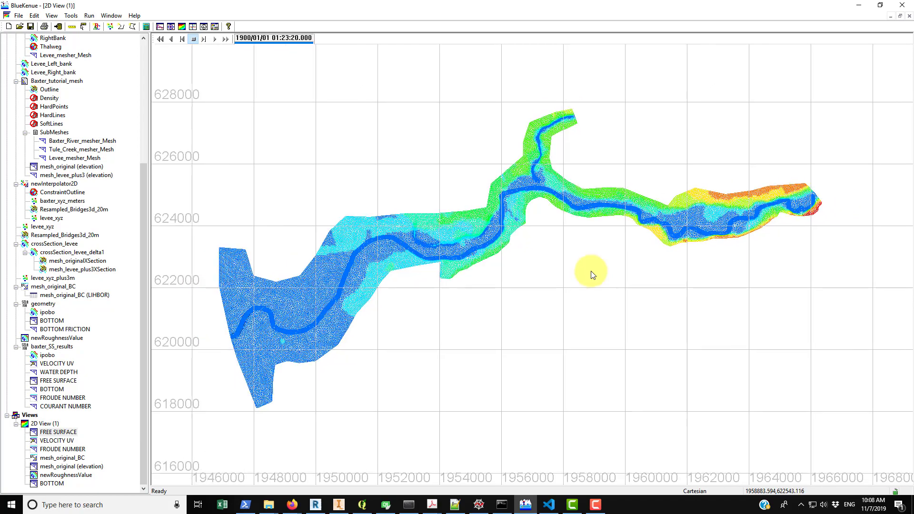
scroll(573, 300, up, 3)
scroll(523, 343, down, 2)
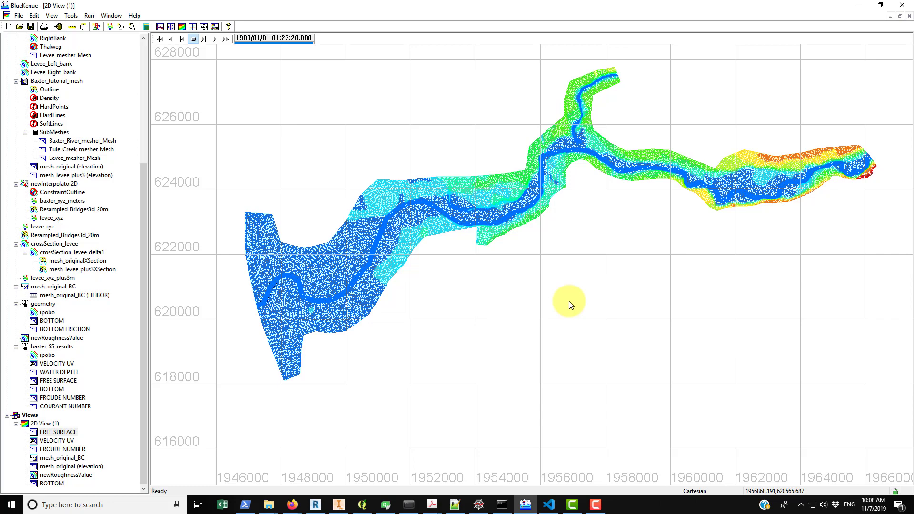
scroll(571, 305, down, 1)
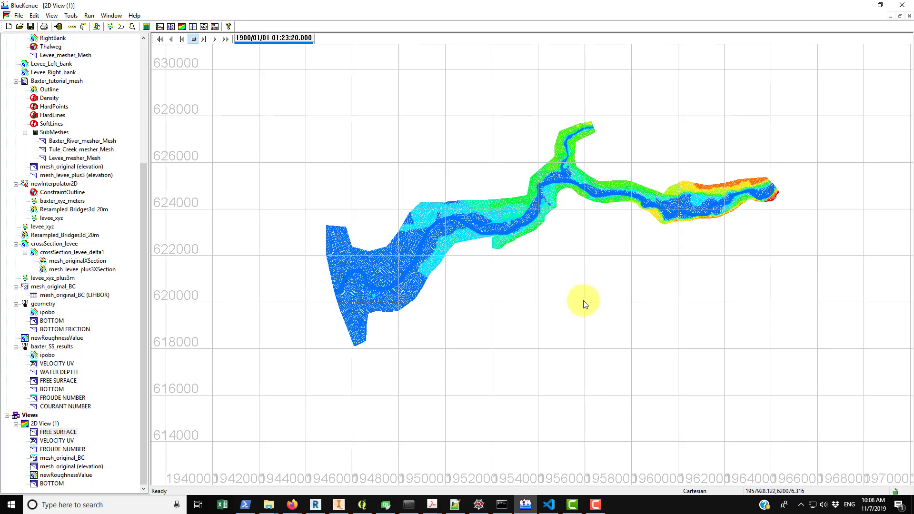